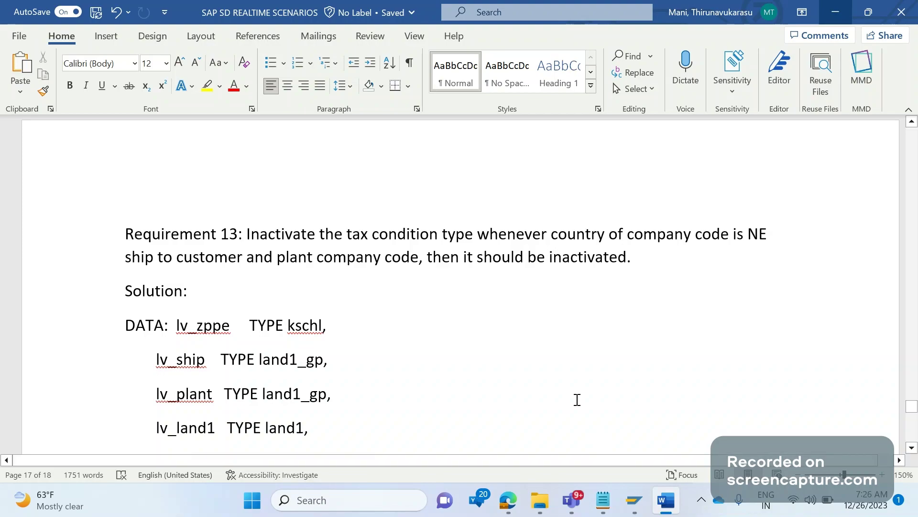
Step: Examine the Requirement 13 solution code, from the data declarations through the constants to the TVARVC selection
click(912, 449)
click(913, 449)
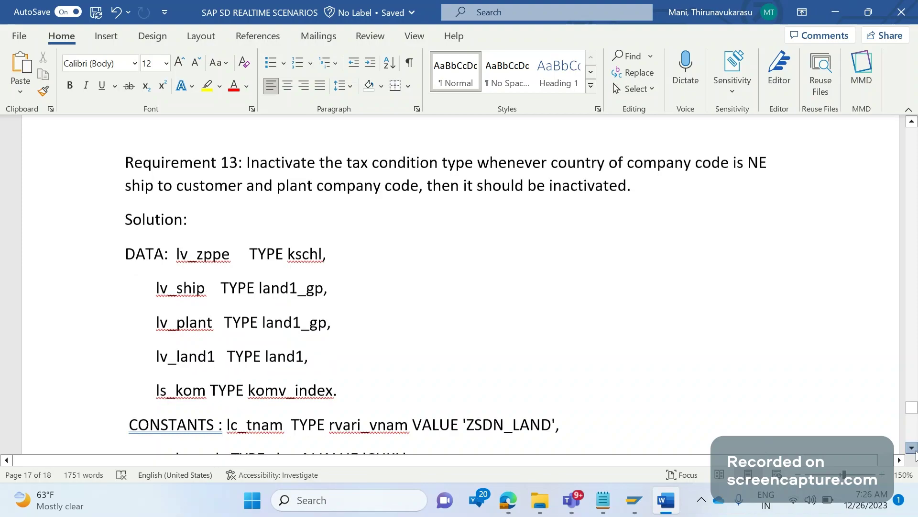
click(912, 449)
click(912, 449)
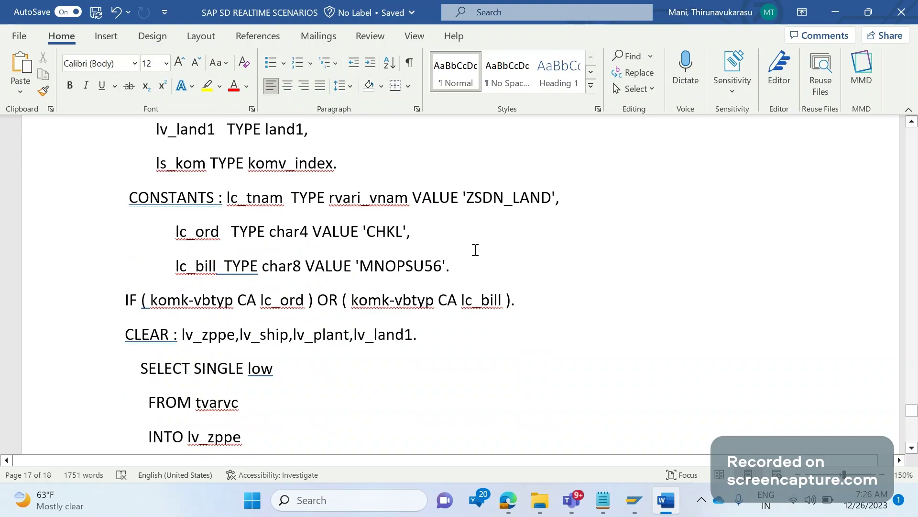
click(912, 448)
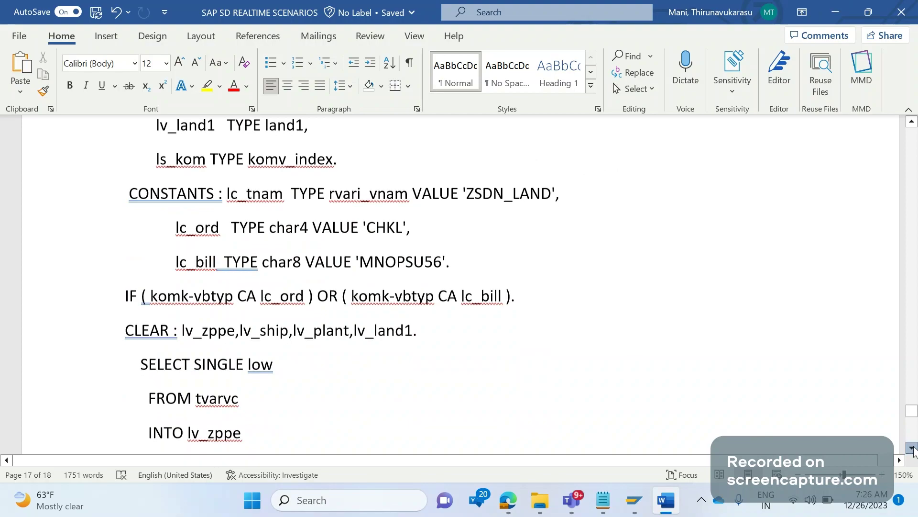
scroll(912, 449, down, 1)
click(912, 448)
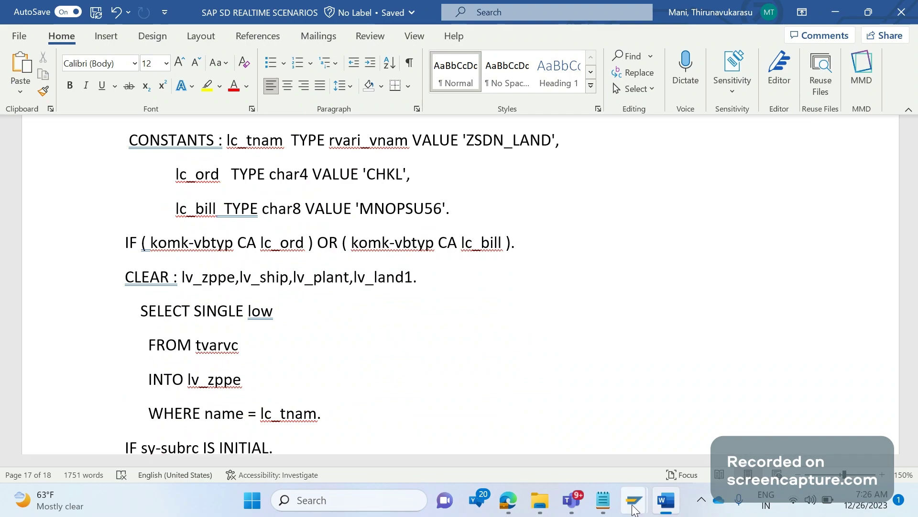
Step: Switch to SAP and run transaction STVARV to show the TVARVC selection variables
mouse_move(633, 508)
click(718, 429)
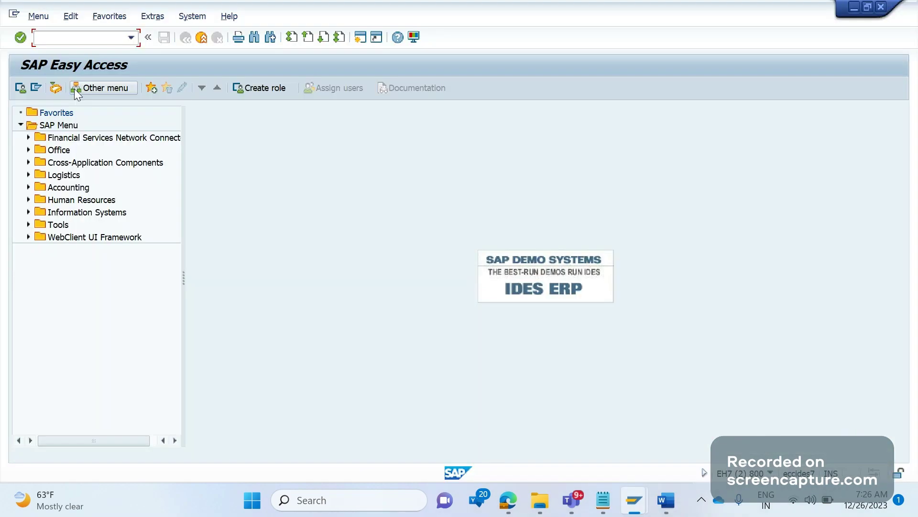
text(/nSTVARV)
key(Return)
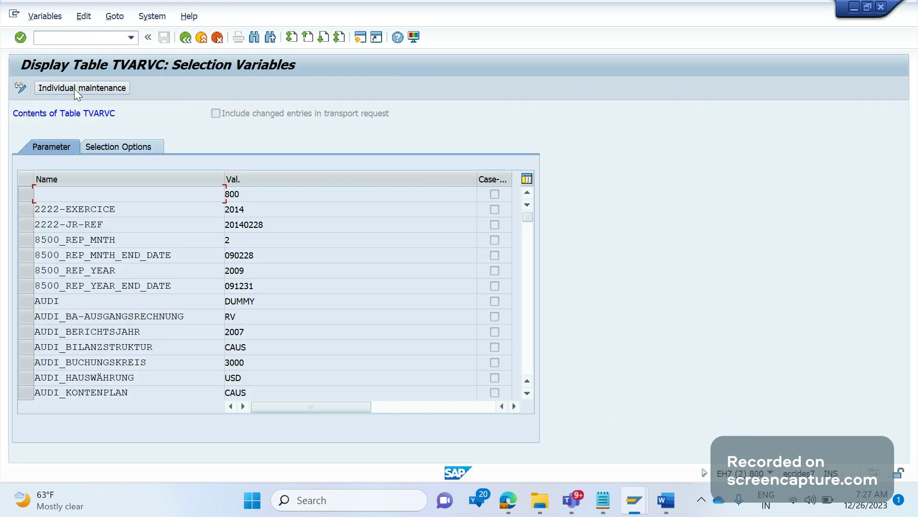
click(131, 37)
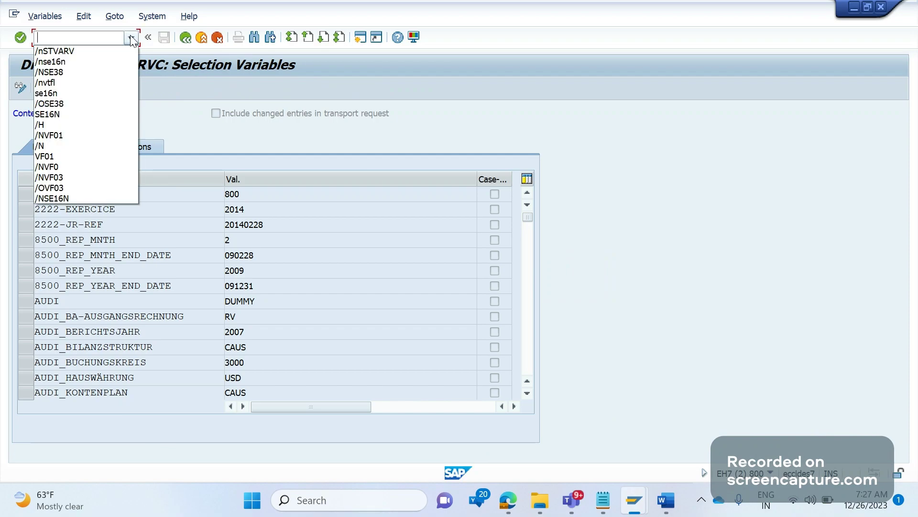
click(195, 131)
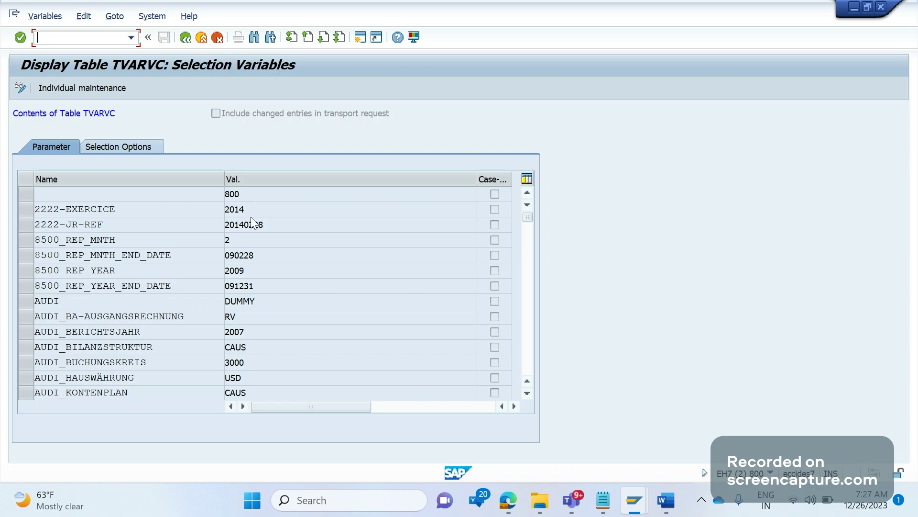
Step: Put the selection options of table TVARVC into change mode and create a new entry
scroll(253, 215, down, 1)
click(112, 148)
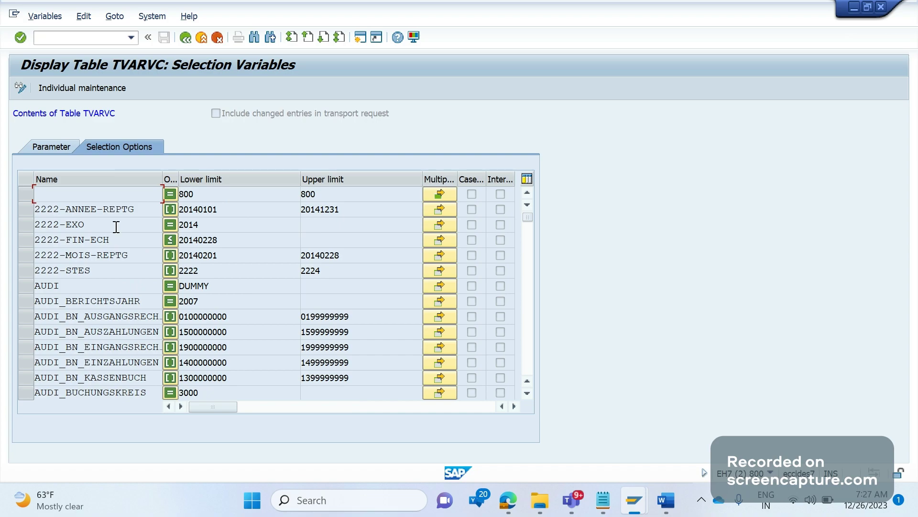
click(19, 92)
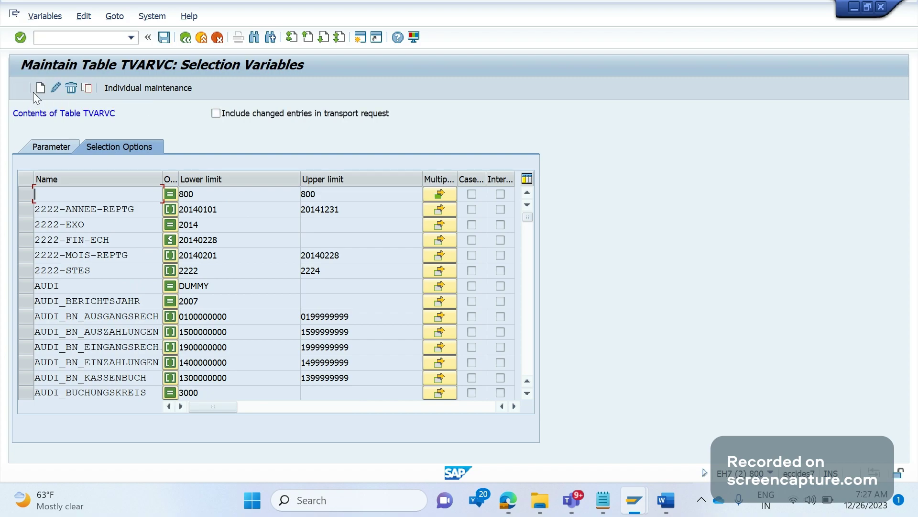
click(40, 91)
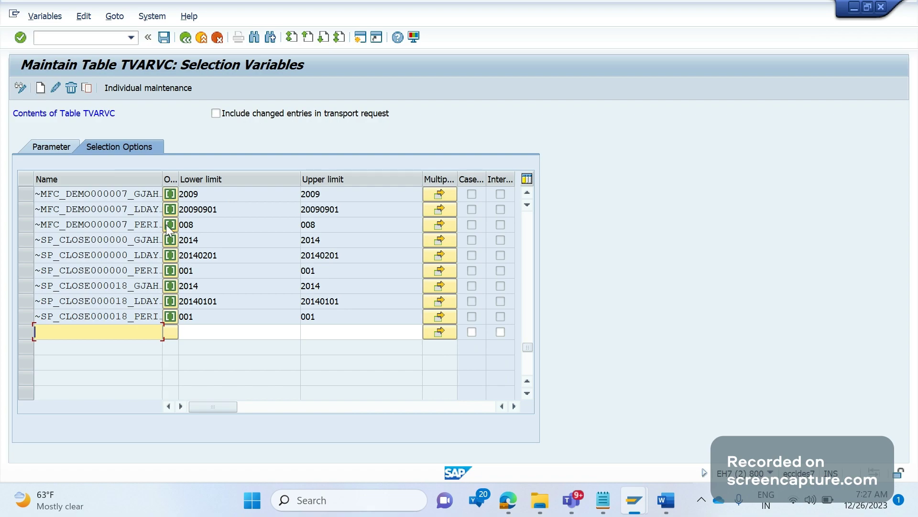
Step: Name the new selection option ZSDN_LAND, matching the lc_tnam constant in the Word document
text(ZSD)
key(alt+Tab)
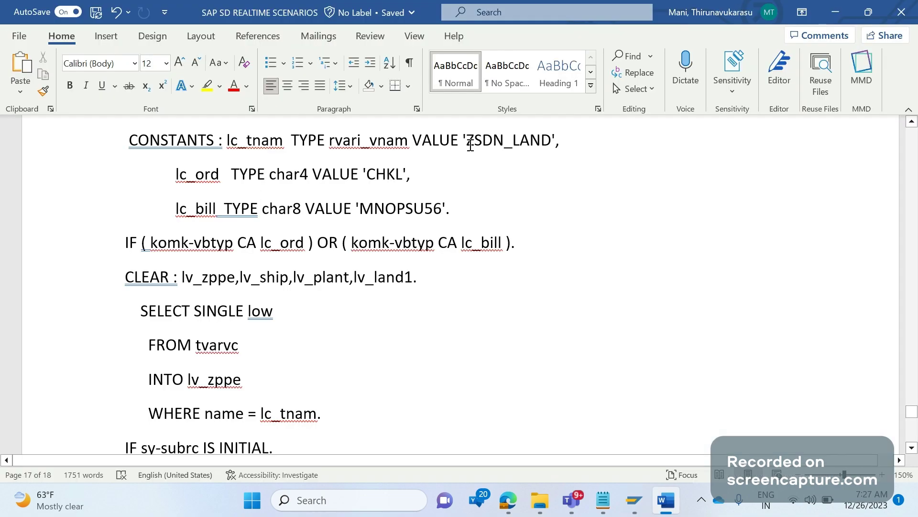
drag(464, 141, 517, 147)
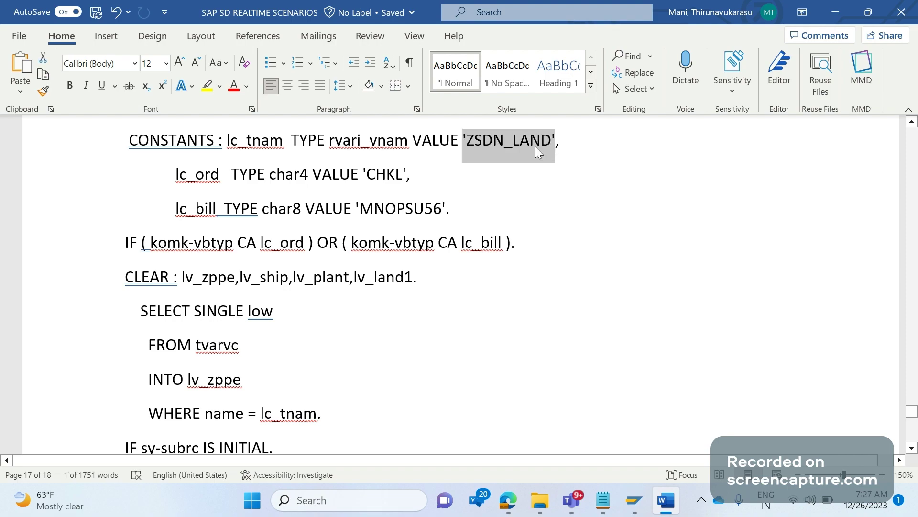
key(alt+Tab)
key(ctrl+v)
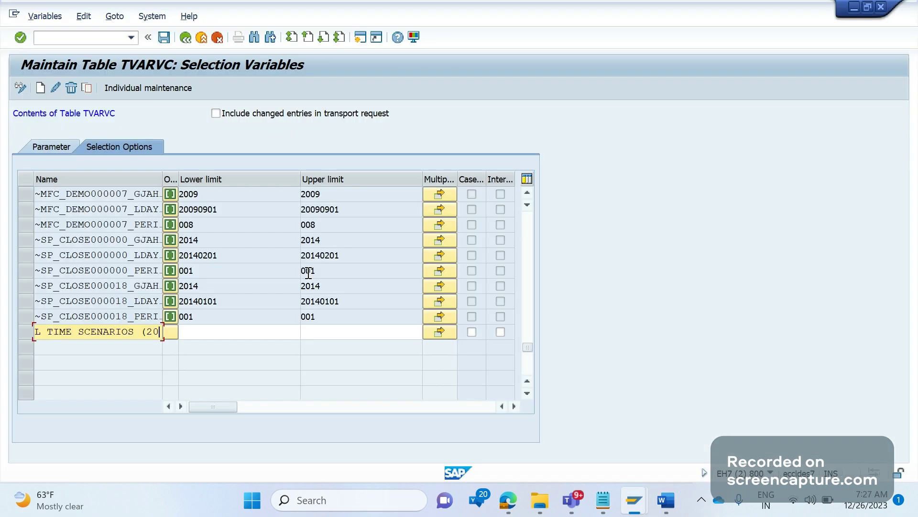
key(ctrl+z)
text(SDB)
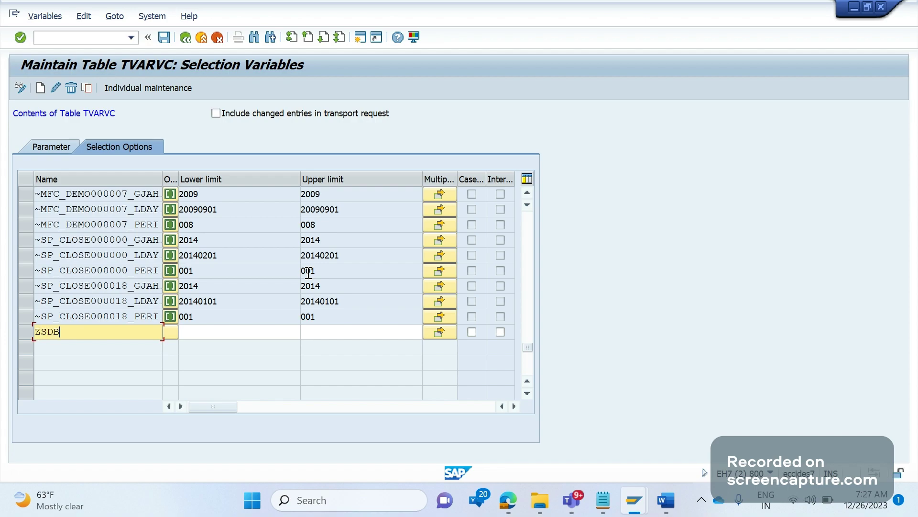
key(BackSpace)
text(N_LAND)
Step: Enter ZPPX as a single value for ZSDN_LAND and save the variable
click(439, 331)
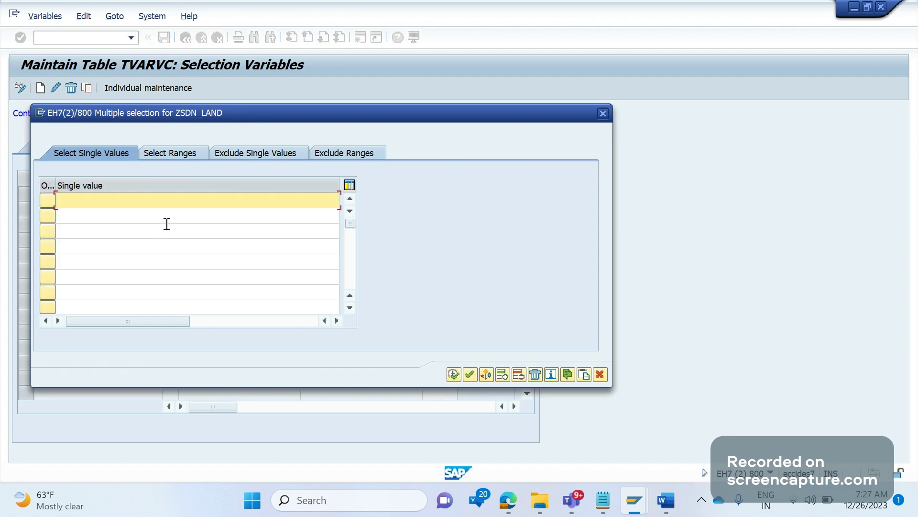
click(182, 158)
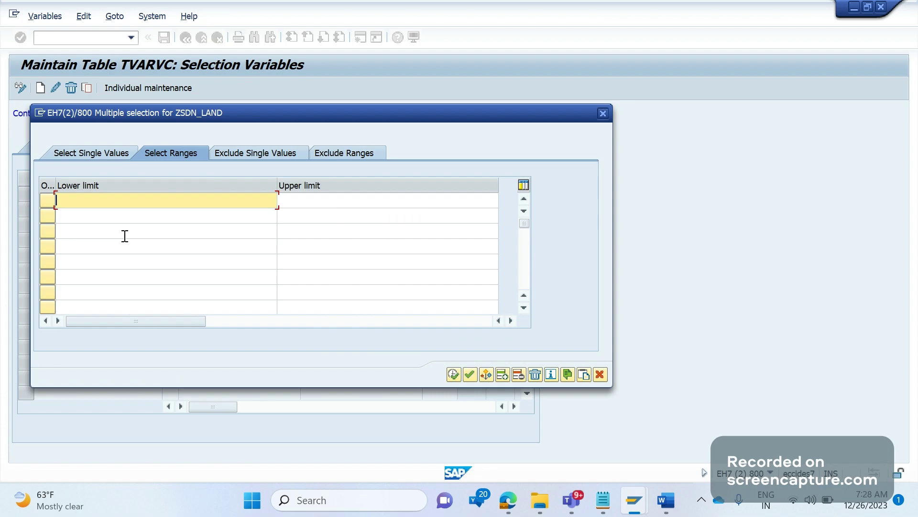
click(103, 157)
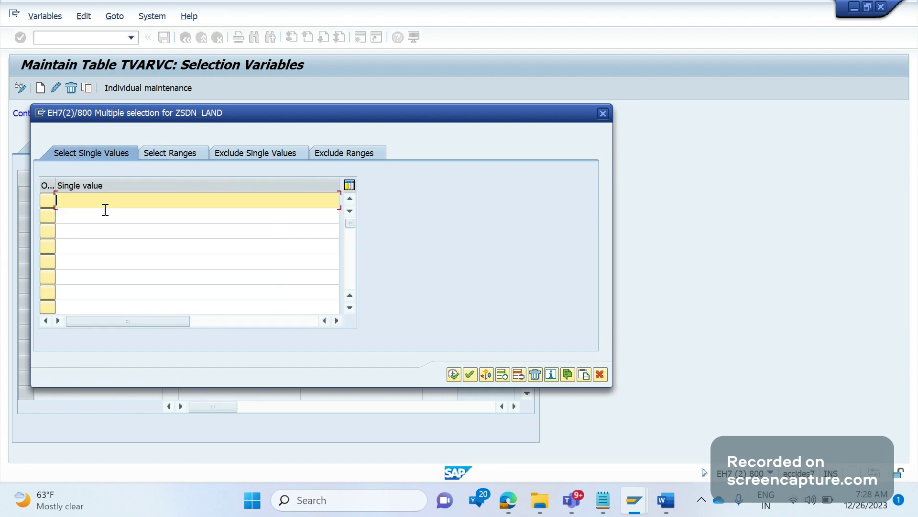
text(ZPPX)
click(453, 375)
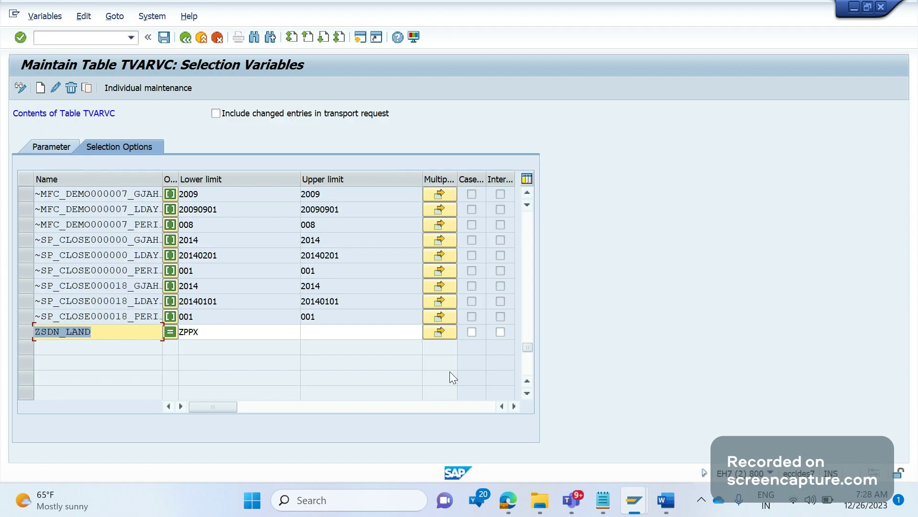
click(164, 37)
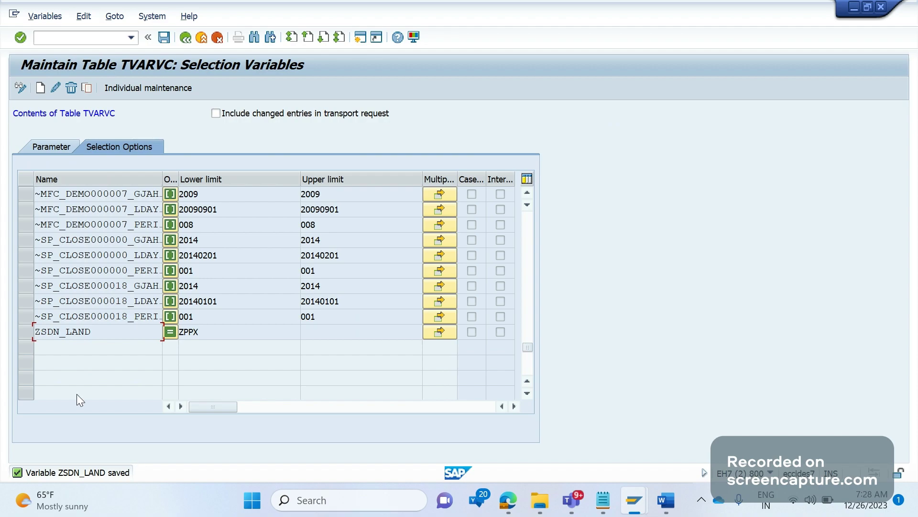
Step: Include changed entries in the transport request and open the ZSDN_LAND variable for editing
click(26, 331)
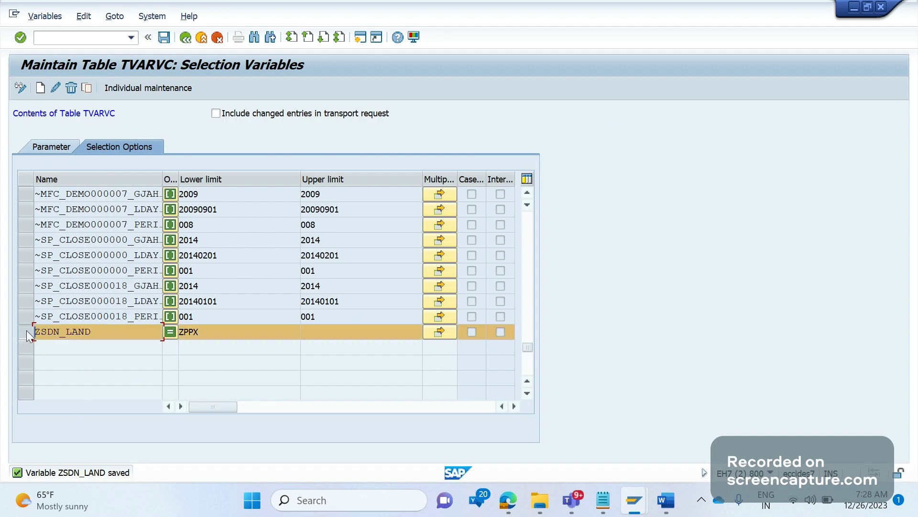
click(26, 332)
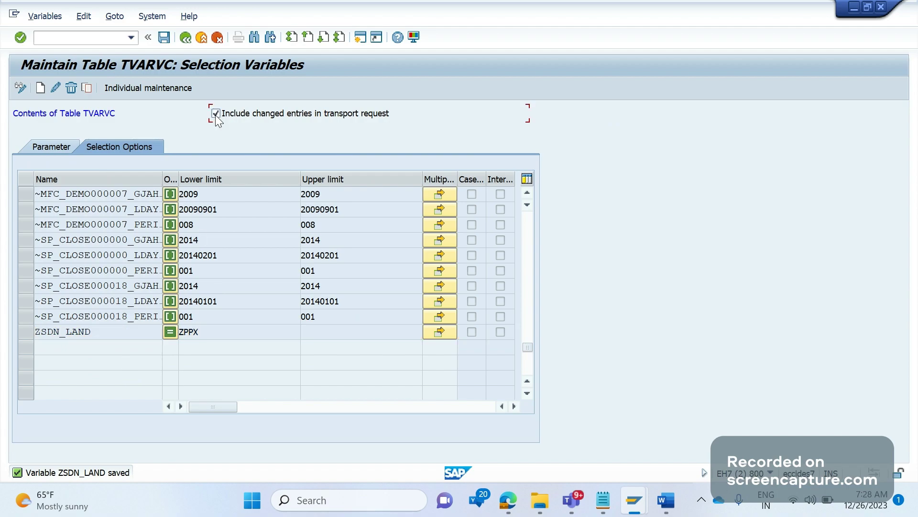
click(83, 331)
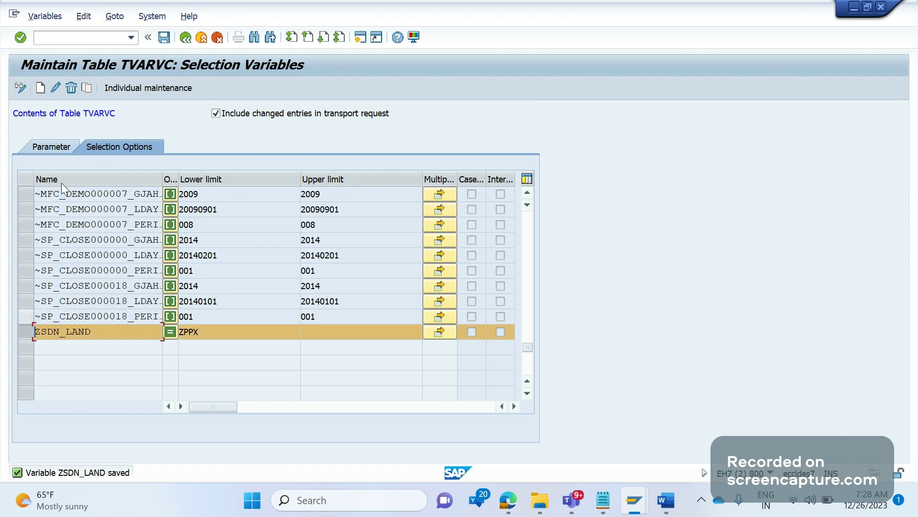
click(55, 88)
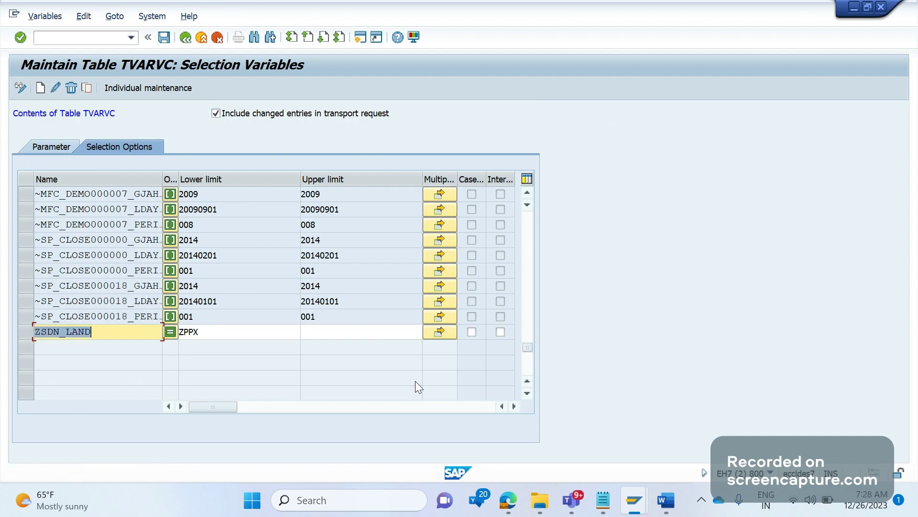
Step: Try to save ZPPE as a second single value of ZSDN_LAND, cancelling at the customizing request prompt
click(440, 331)
click(70, 210)
text(Z)
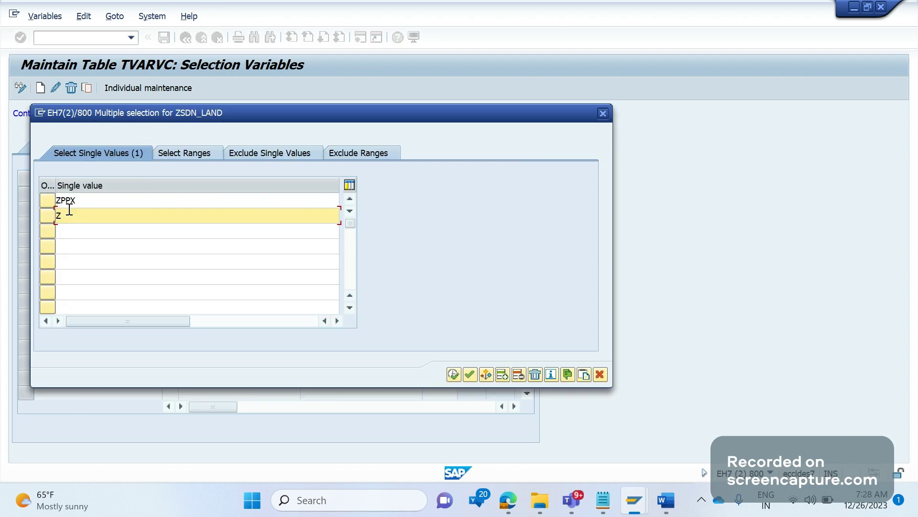
text(PPE)
click(458, 375)
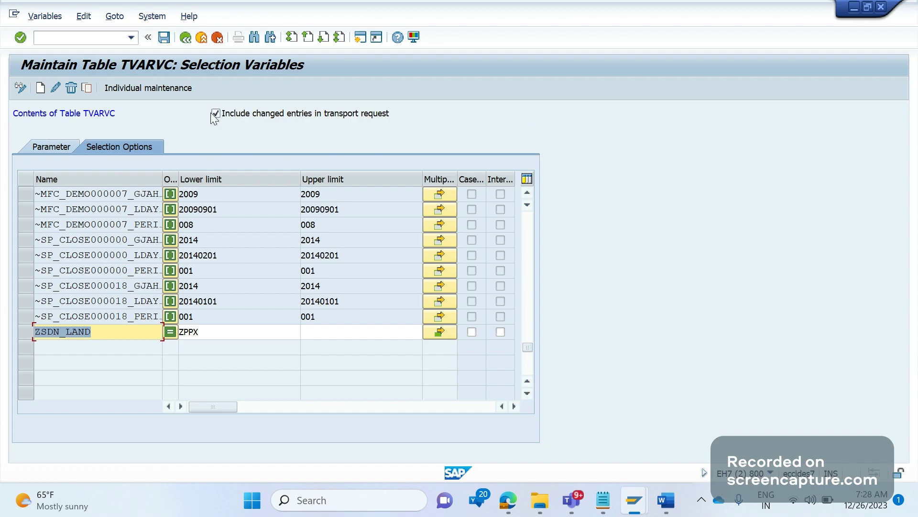
click(165, 38)
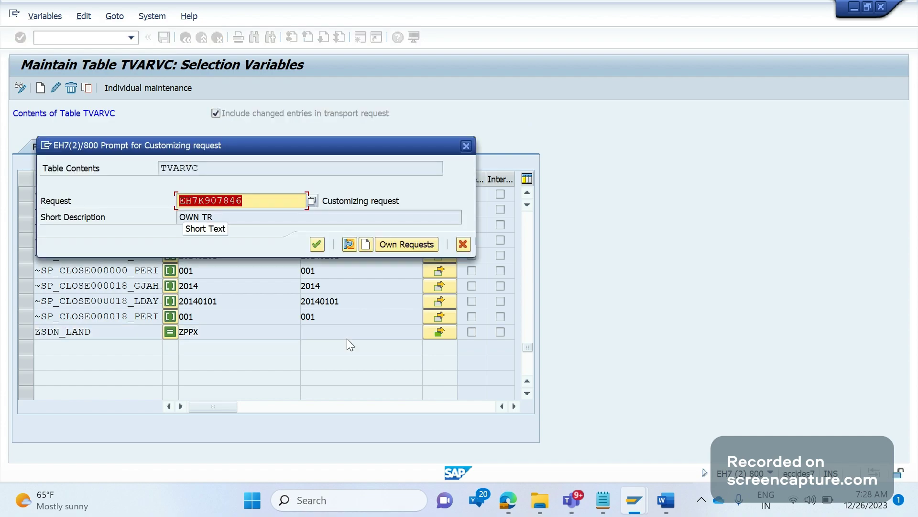
click(463, 245)
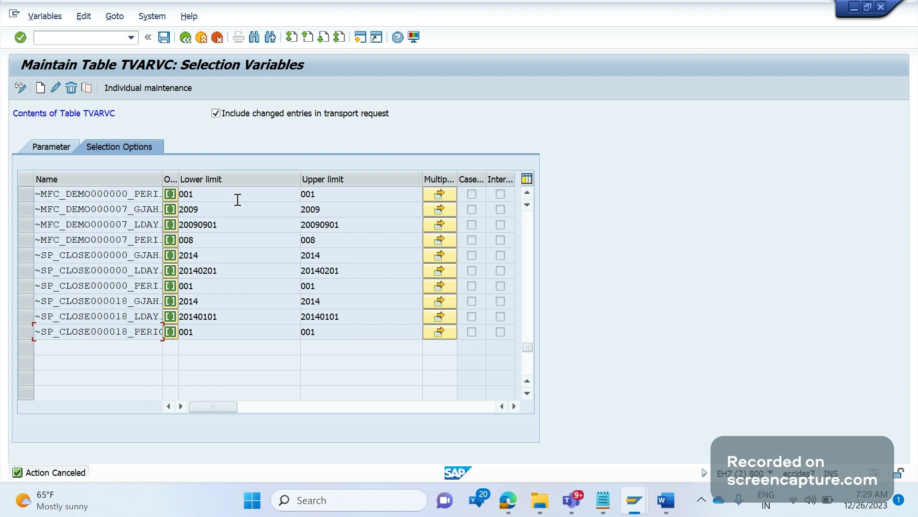
Step: Review the code that selects from tvarvc into lv_zppe in the Word document, then return to SAP
click(671, 496)
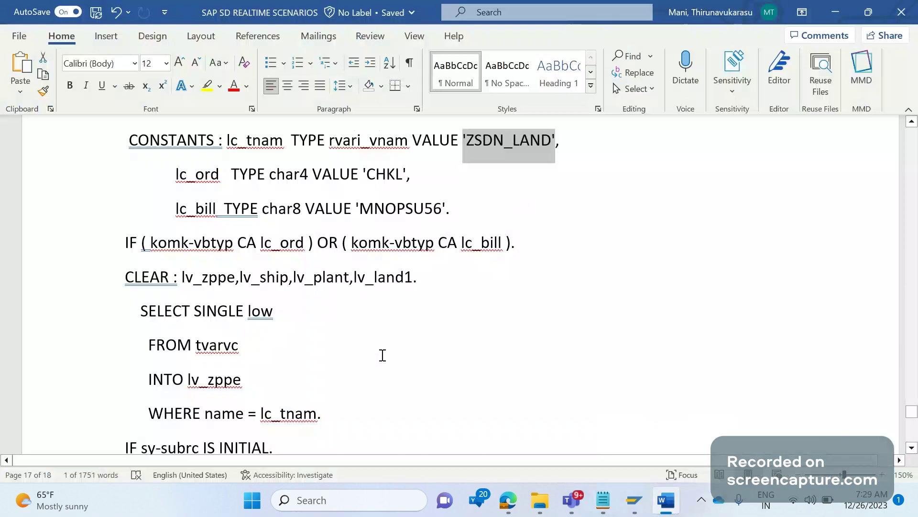
click(281, 388)
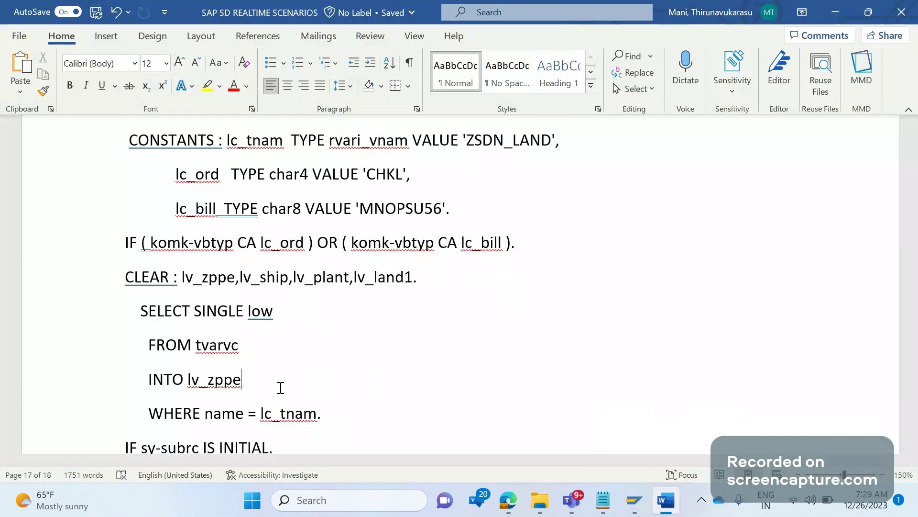
key(alt+Tab)
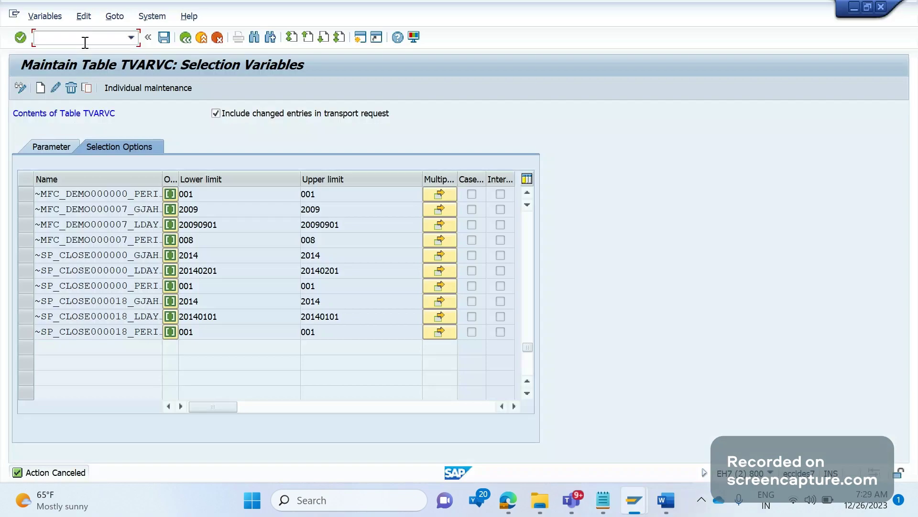
Step: Open SE16N in a new session, list all entries of table TVARVC, and switch back to the Word document
text(/OSE1)
key(Return)
text(ST)
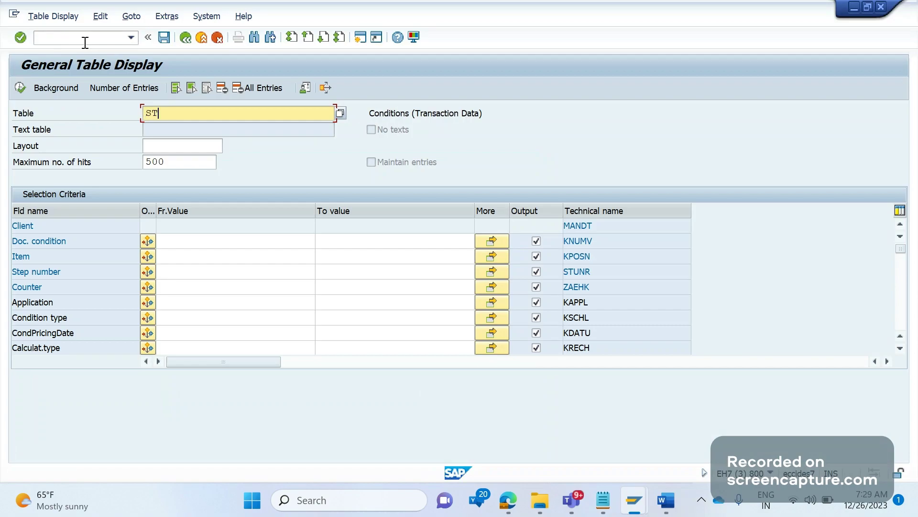
key(BackSpace)
key(BackSpace)
text(TVARVC)
key(Return)
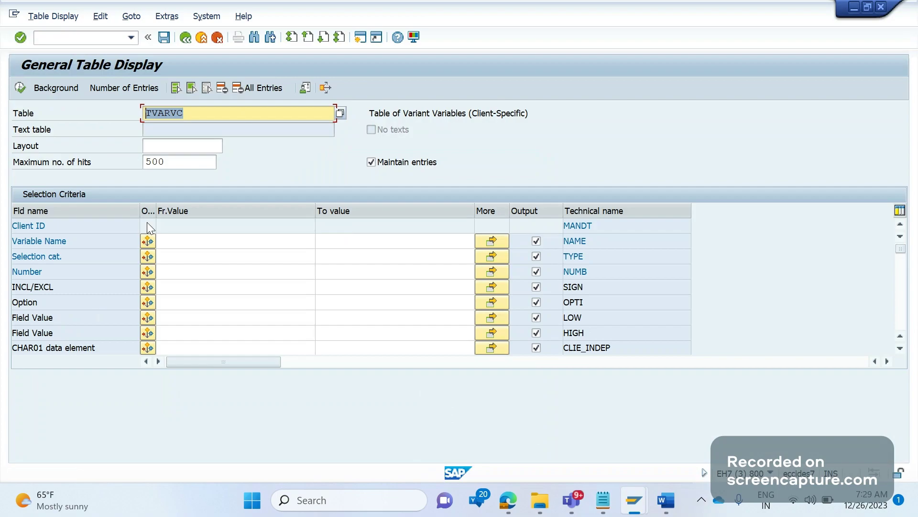
click(21, 89)
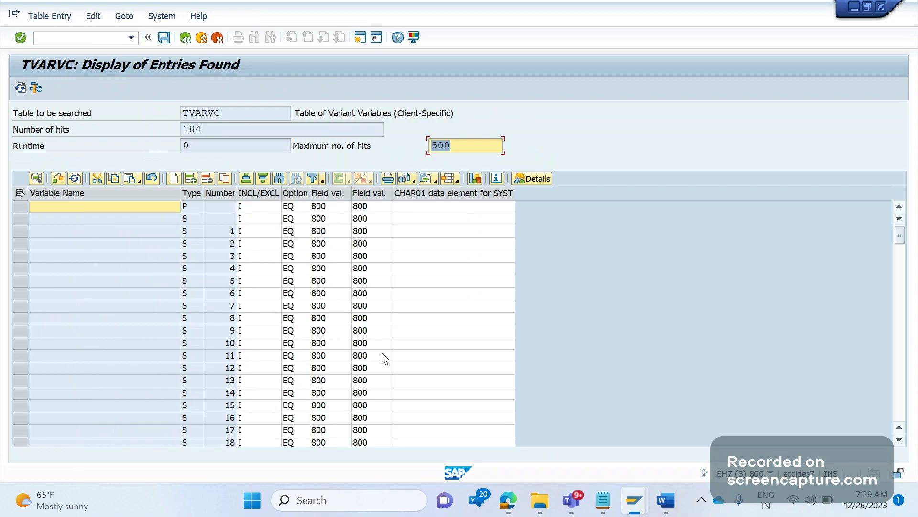
click(676, 513)
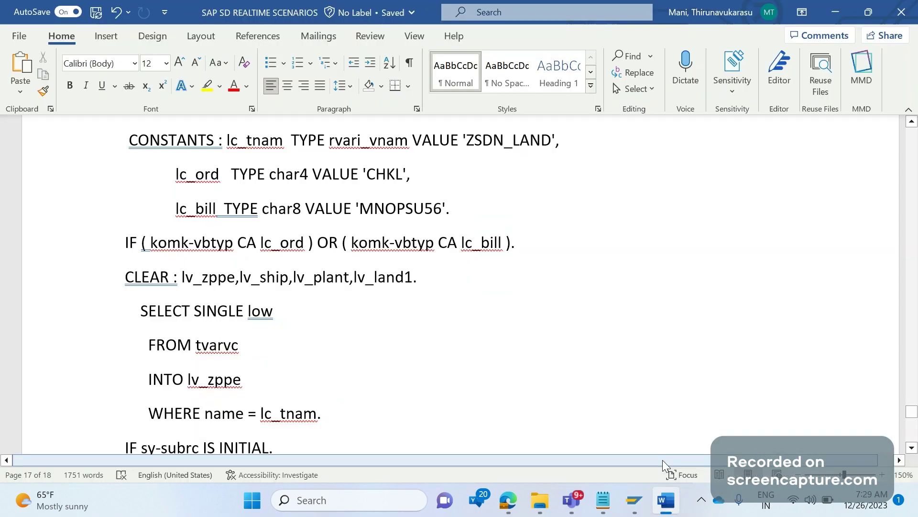
Step: Review the rest of the Requirement 13 code, from the t001 country selection through the xkomv loop to the closing ENDIF statements
right_click(659, 446)
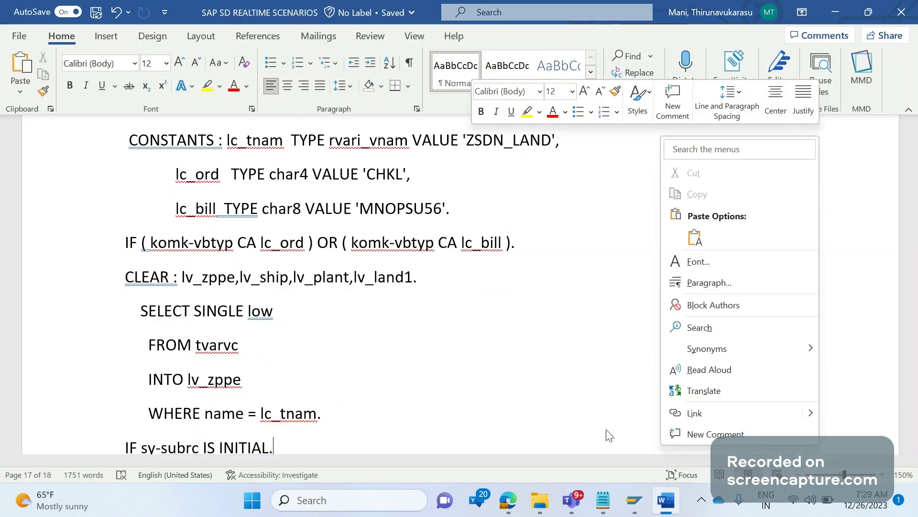
text(SELECT SINGLE land1 FROM t001 INTO lv_land1 WHERE bukrs = komk-bukrs. IF sy-subrc IS INITIAL.)
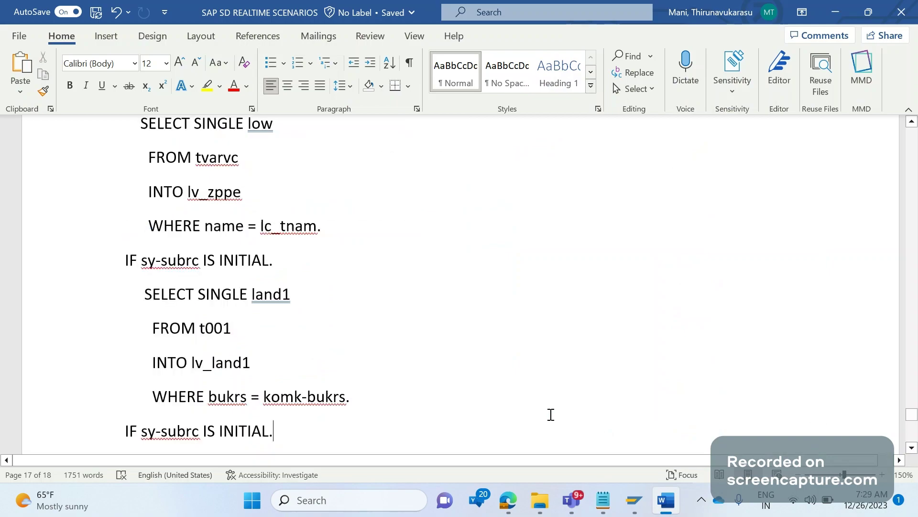
key(Down)
key(Down)
key(Down)
key(Down)
key(Down)
text(SELECT SINGLE land1     FROM t001w     INTO lv_plant)
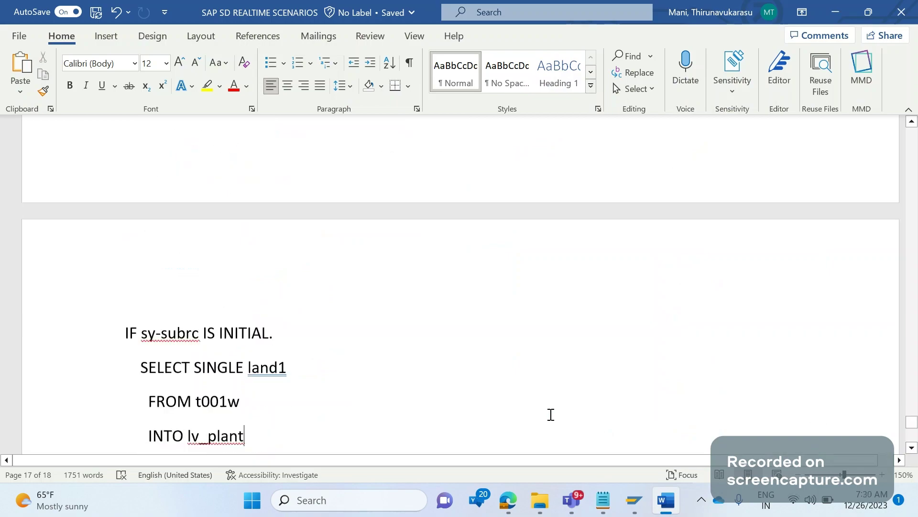
scroll(551, 414, down, 3)
scroll(550, 415, down, 3)
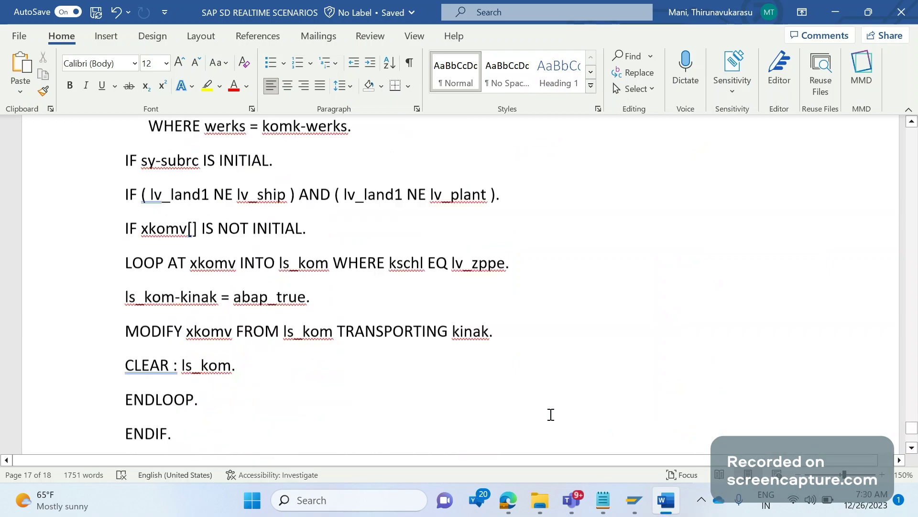
scroll(551, 414, down, 3)
Step: Add the lines "Tcode: STVARV" and "Table: TVARVC" below the last ENDIF of the code
click(551, 414)
key(Return)
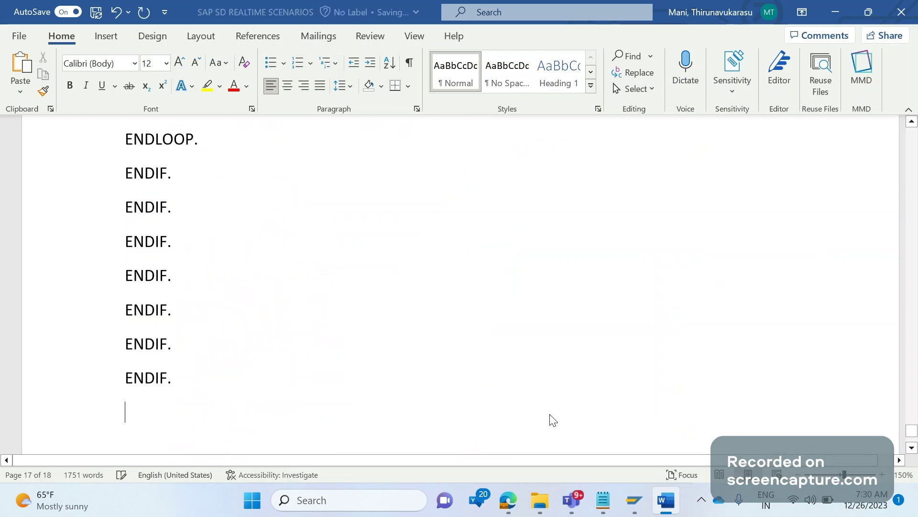
text(----)
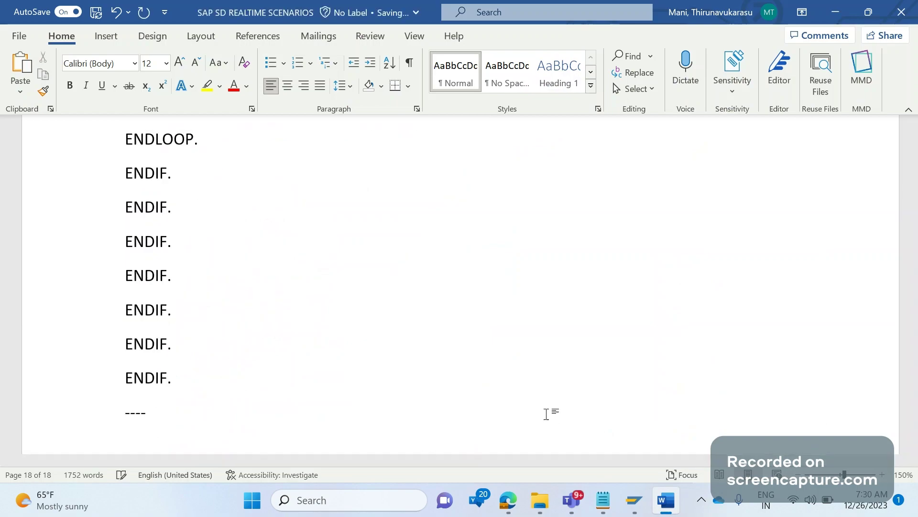
click(480, 381)
key(Return)
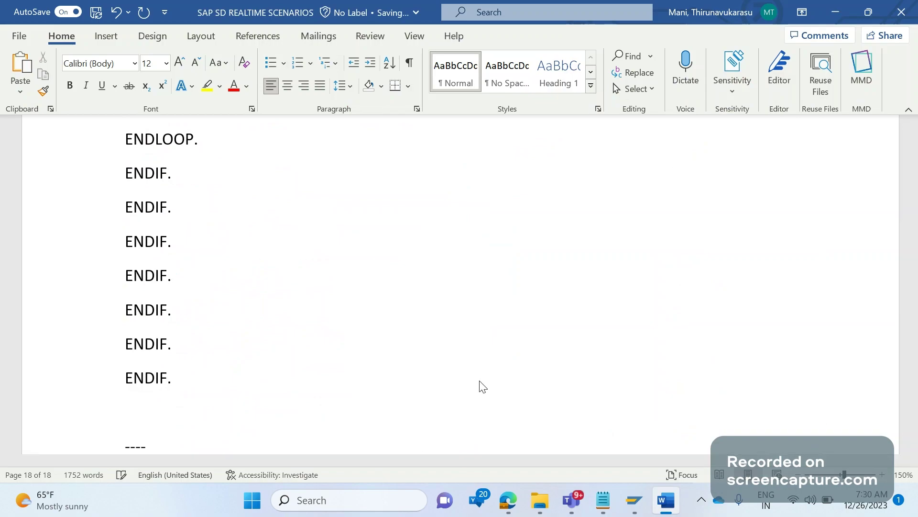
text(Tcode: )
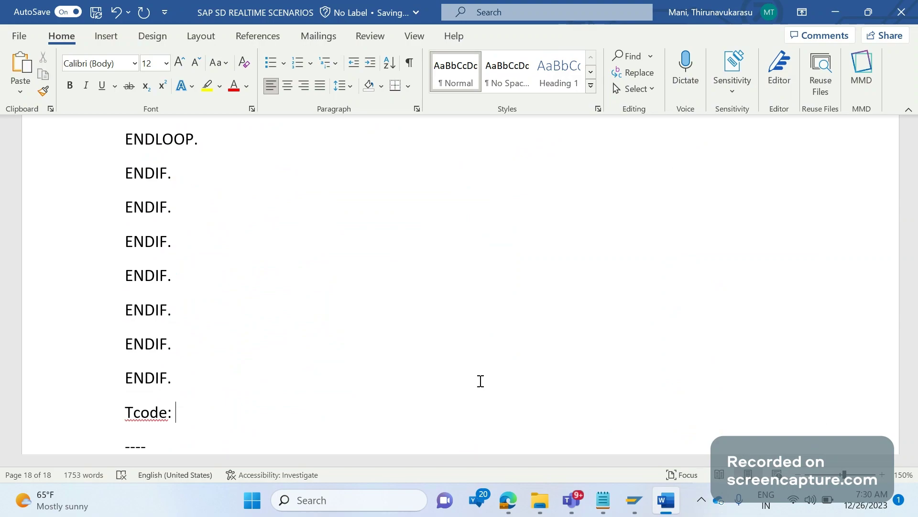
text(STVARV)
key(BackSpace)
key(BackSpace)
key(BackSpace)
key(BackSpace)
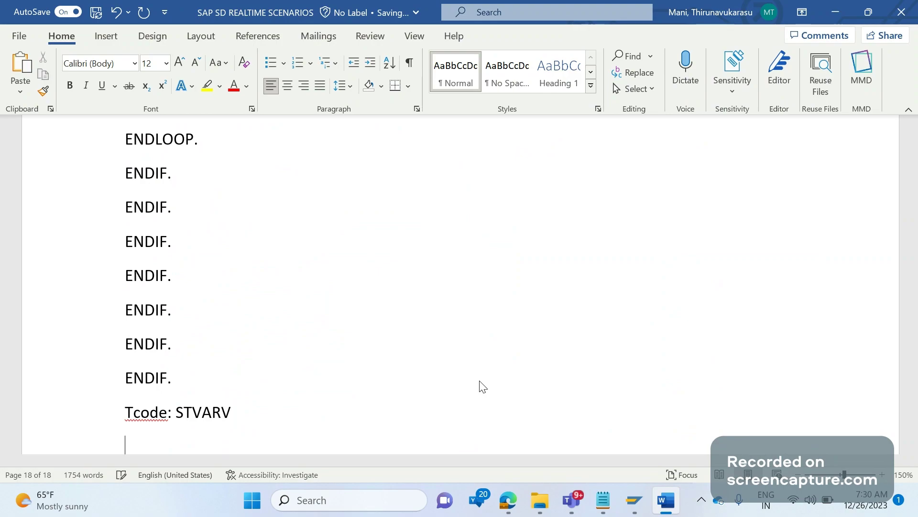
text(Table: TVARVC)
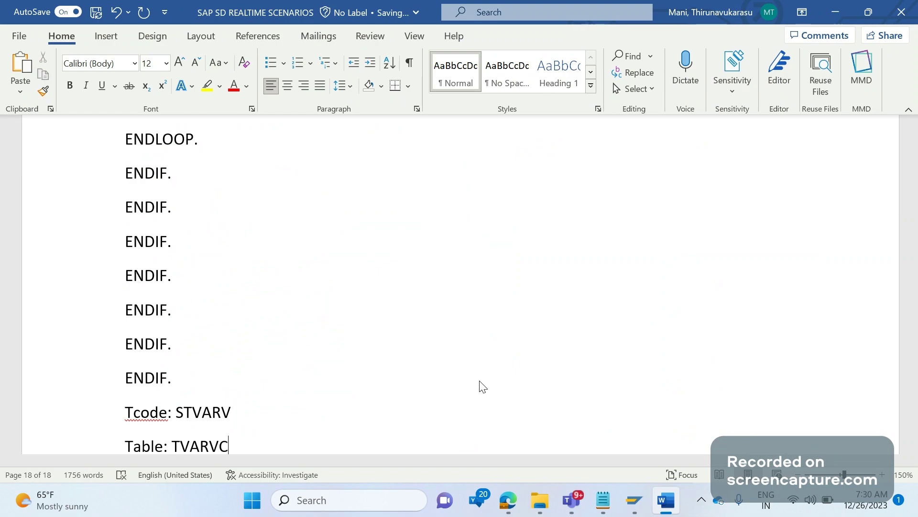
Step: Switch to SAP, leave the TVARVC entry list and load table TVARV in General Table Display
key(alt+Tab)
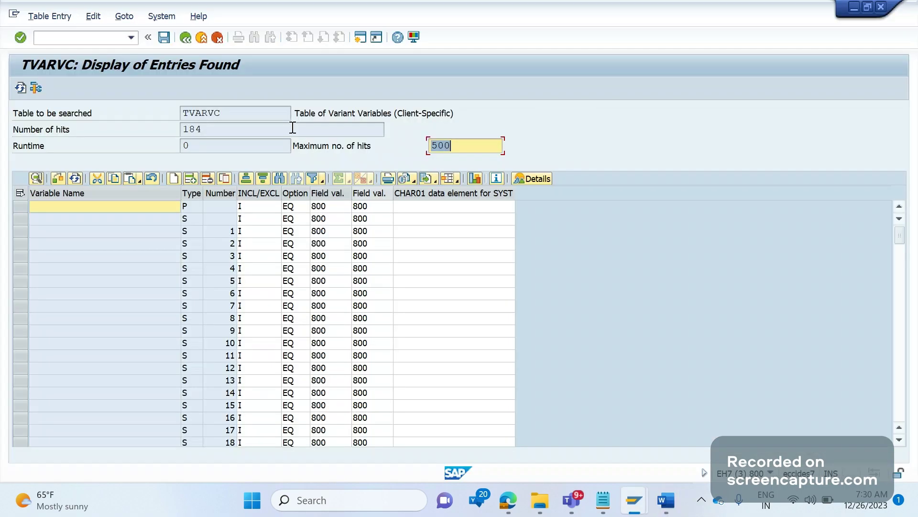
click(186, 37)
text(VARV)
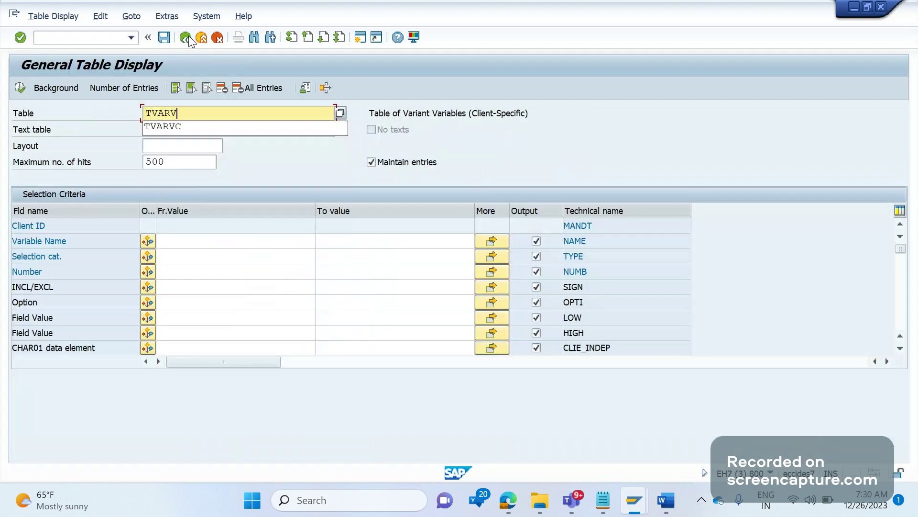
key(Return)
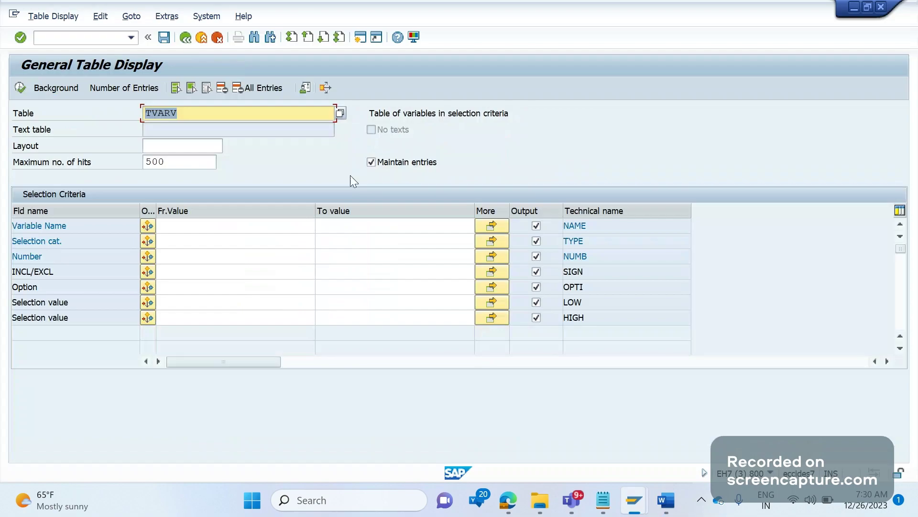
Step: Return to the Word document and append ", TVARV" to the table line
key(alt+Tab)
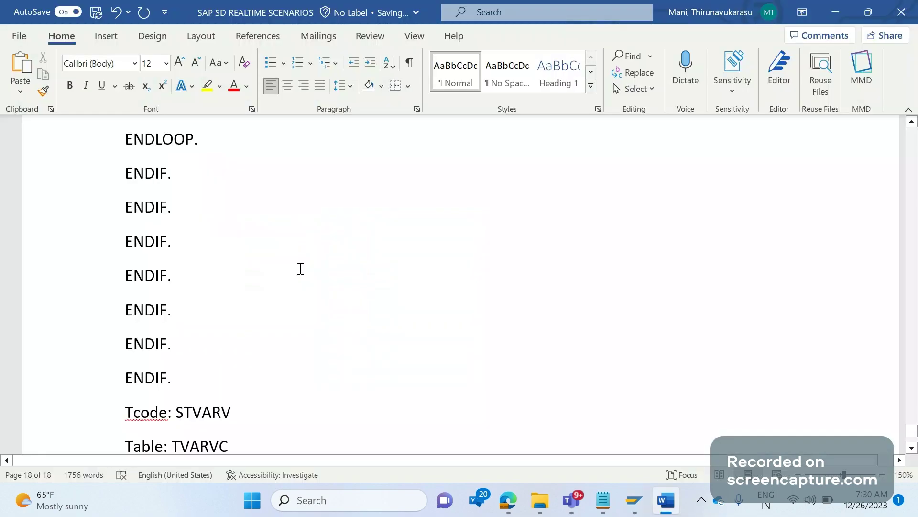
text(, TV)
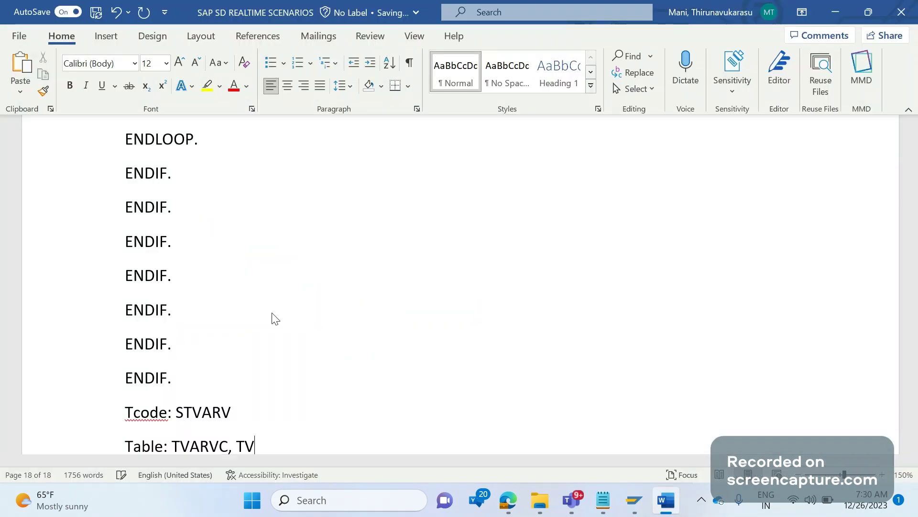
text(ARV)
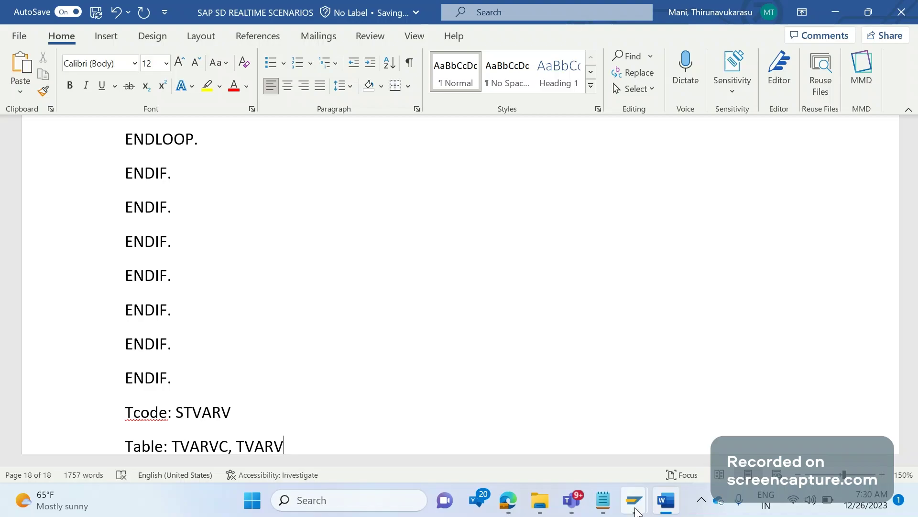
Step: Examine the TVARVC selection variables maintenance screen in SAP, compare it with the table display, and return to the Word document
mouse_move(635, 508)
click(784, 441)
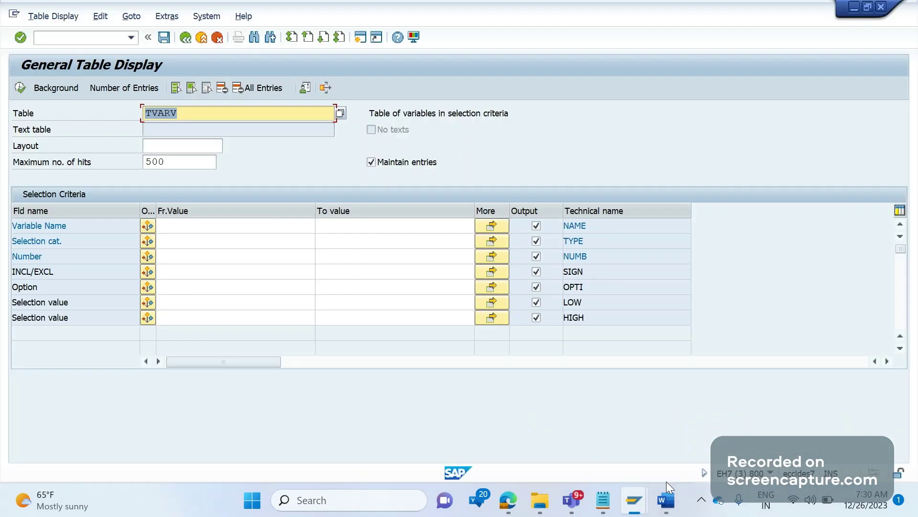
click(650, 436)
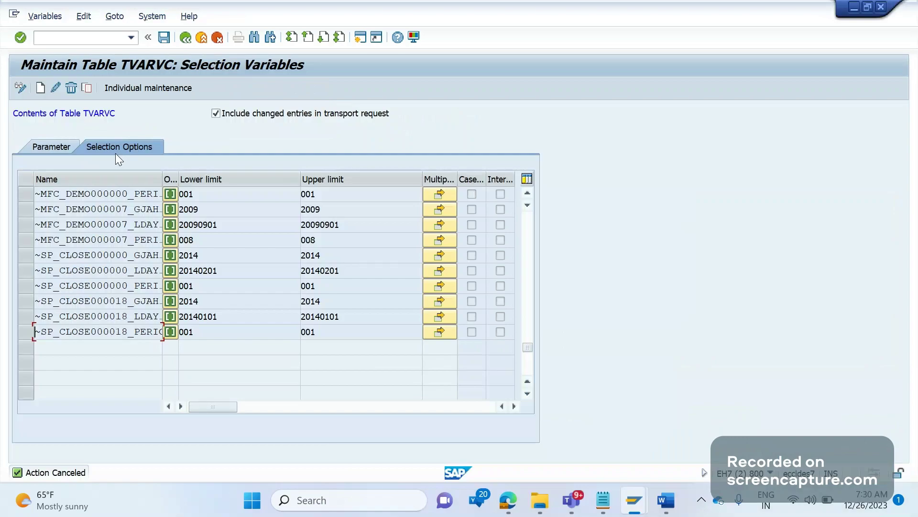
key(alt+Tab)
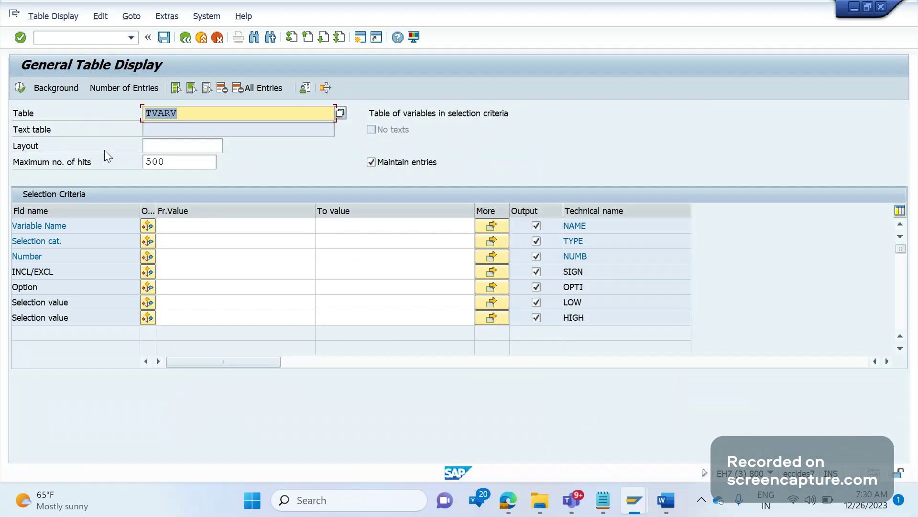
key(alt+Tab)
key(alt+Tab)
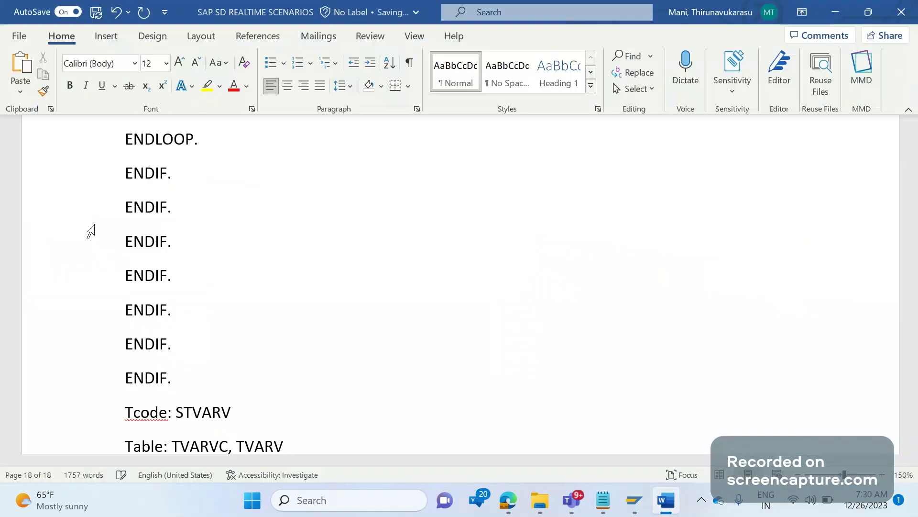
Step: Annotate the table line with "(Parameters)" after TVARV and "(Select options)" after TVARVC
text((Para)
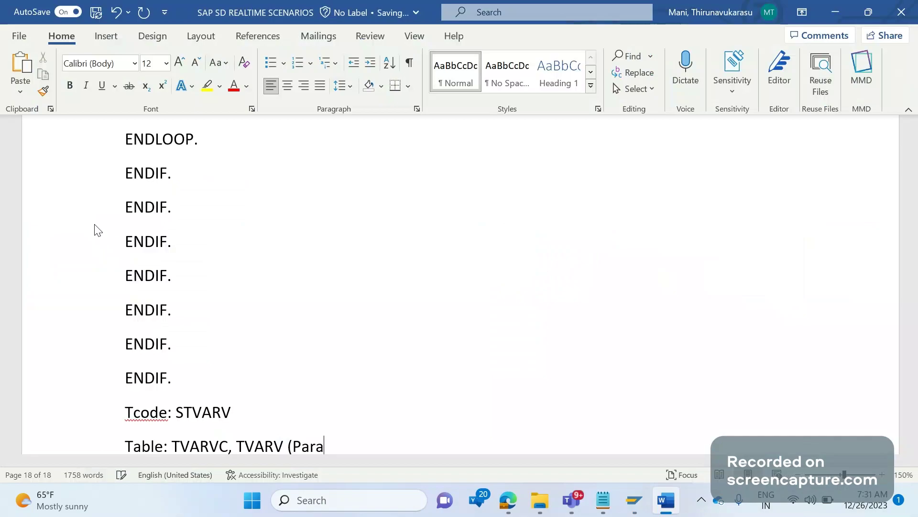
text(meters))
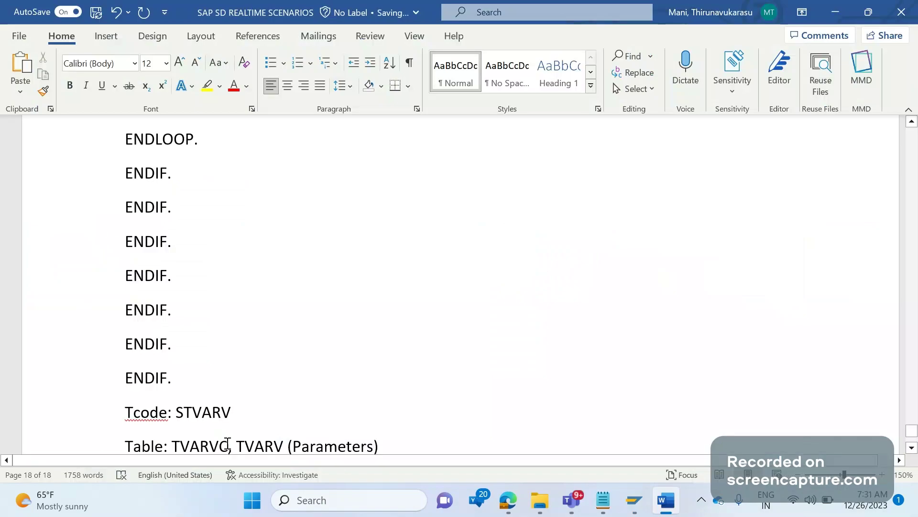
click(228, 443)
key(BackSpace)
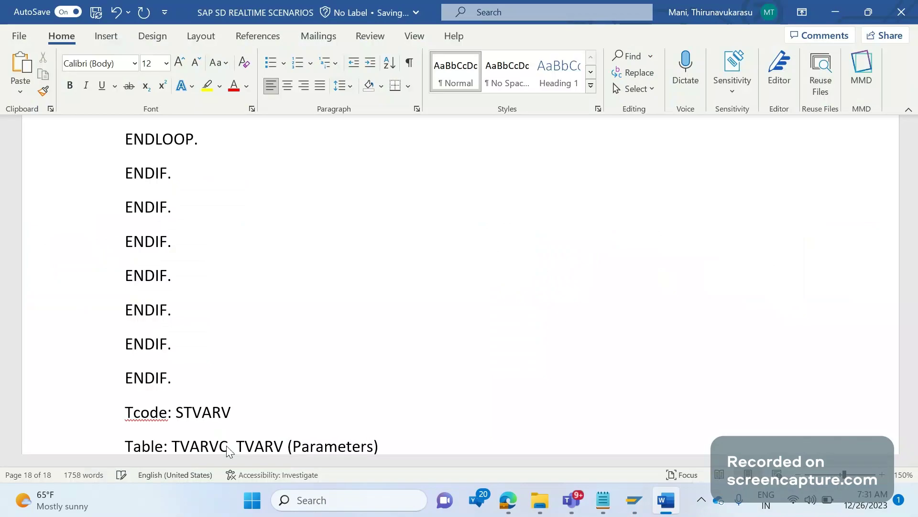
text(9Sek)
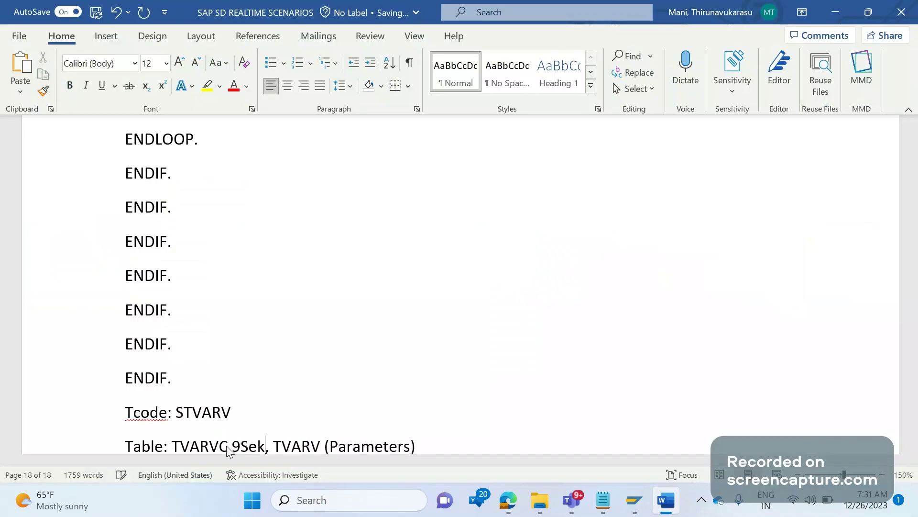
key(BackSpace)
key(BackSpace)
key(BackSpace)
key(BackSpace)
key(BackSpace)
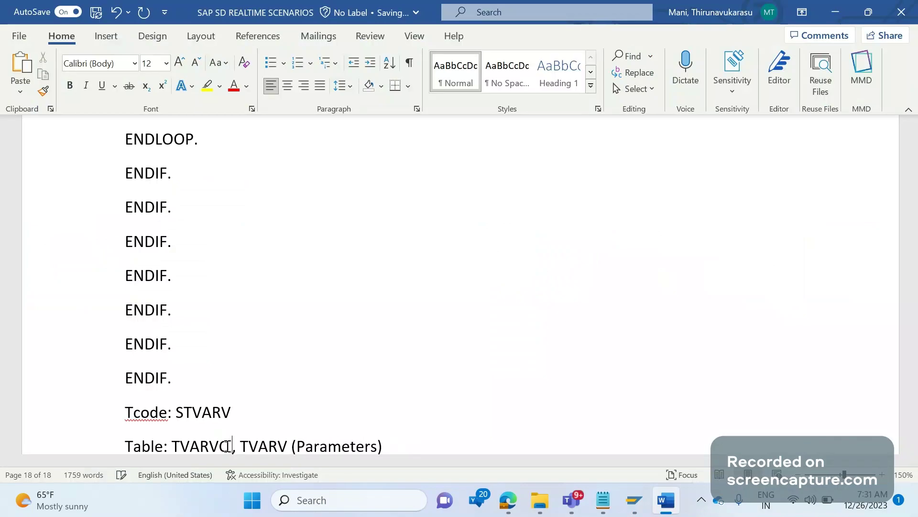
text((Se)
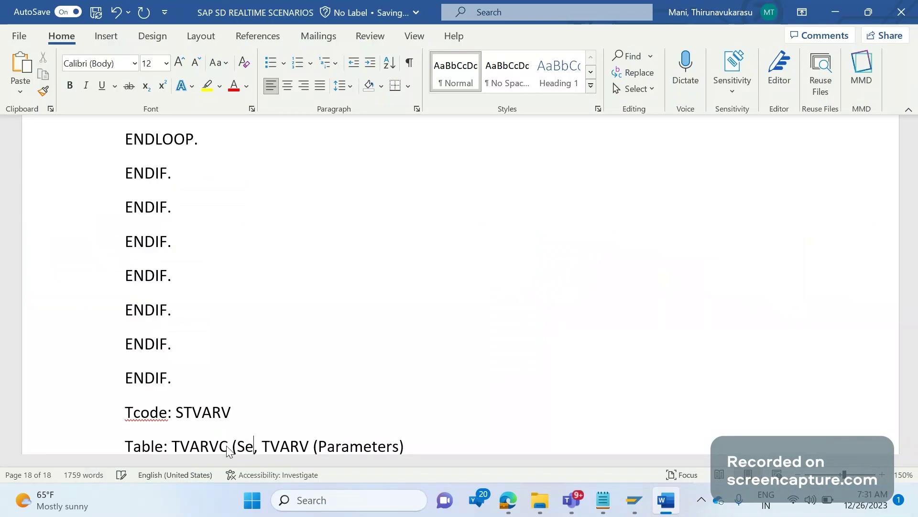
text(lect opt)
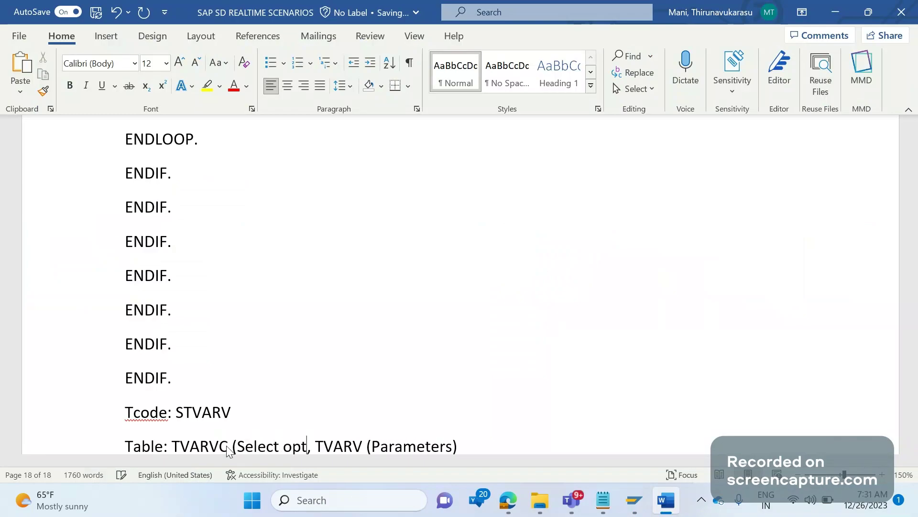
text(ions))
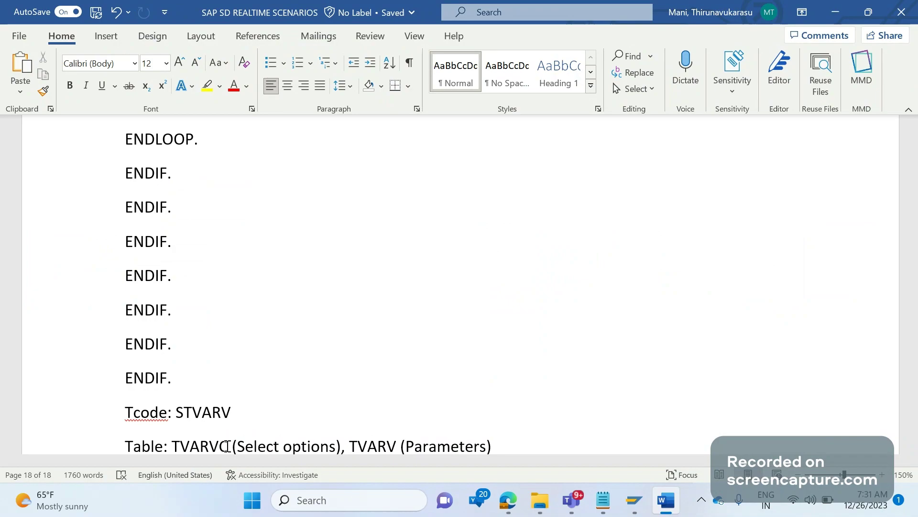
Step: In the Requirement 13 statement, insert "country of" before "ship to customer" and before "plant company code"
scroll(227, 446, up, 3)
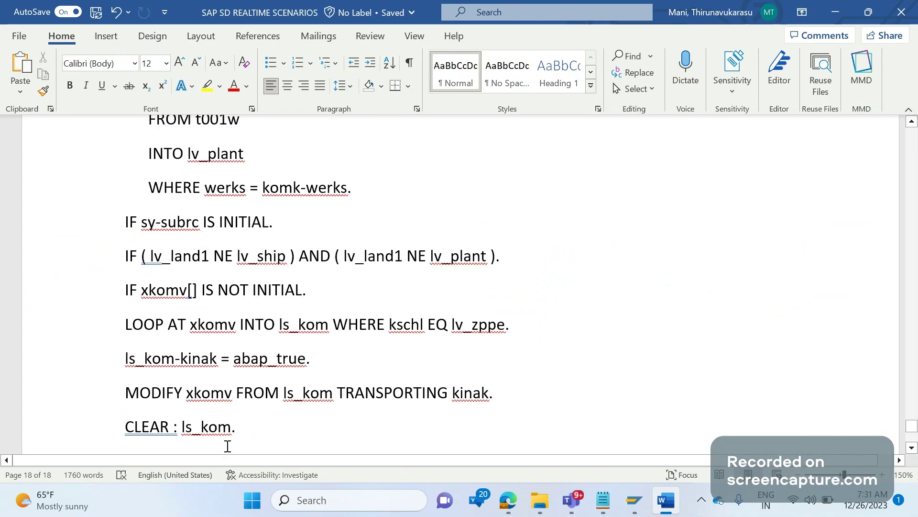
scroll(227, 446, up, 5)
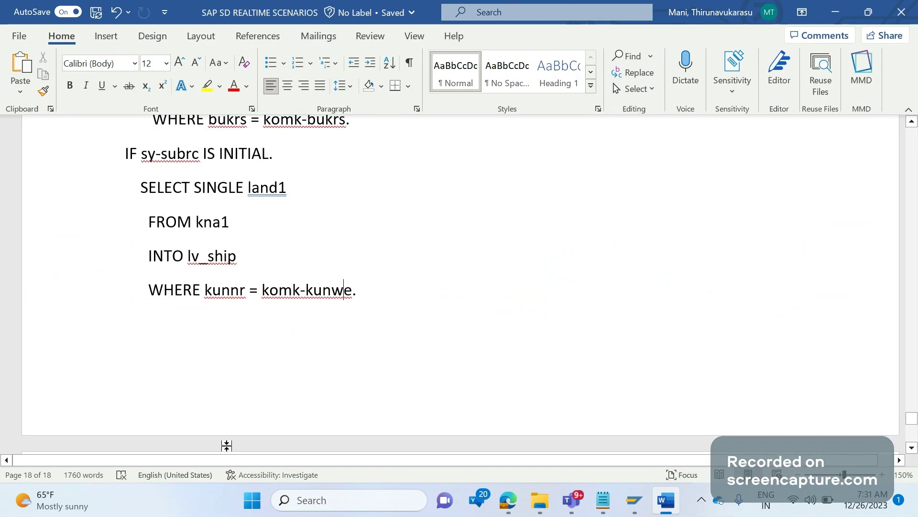
scroll(226, 445, down, 3)
scroll(226, 445, up, 1)
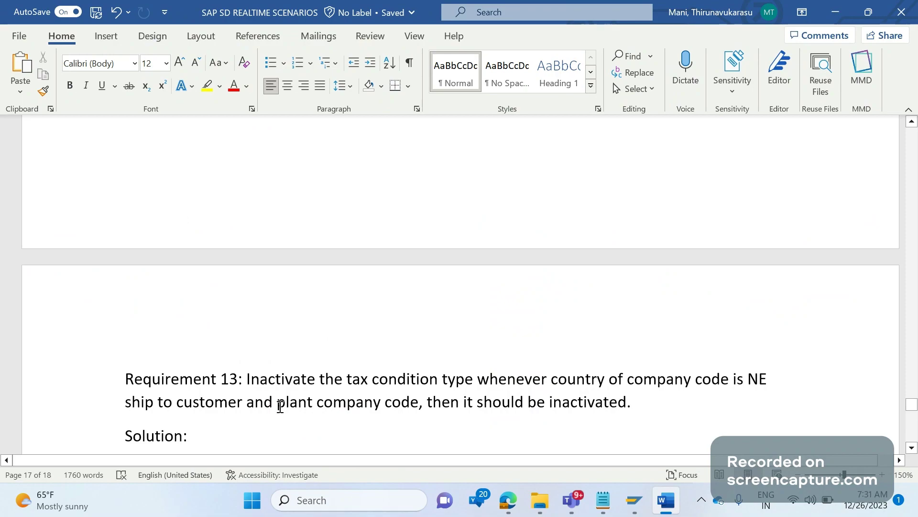
click(129, 402)
text(countr)
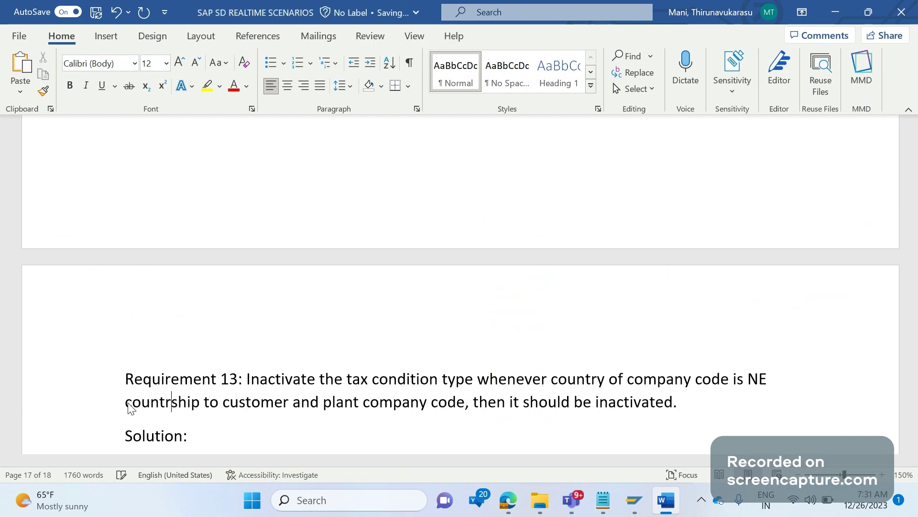
text(y of)
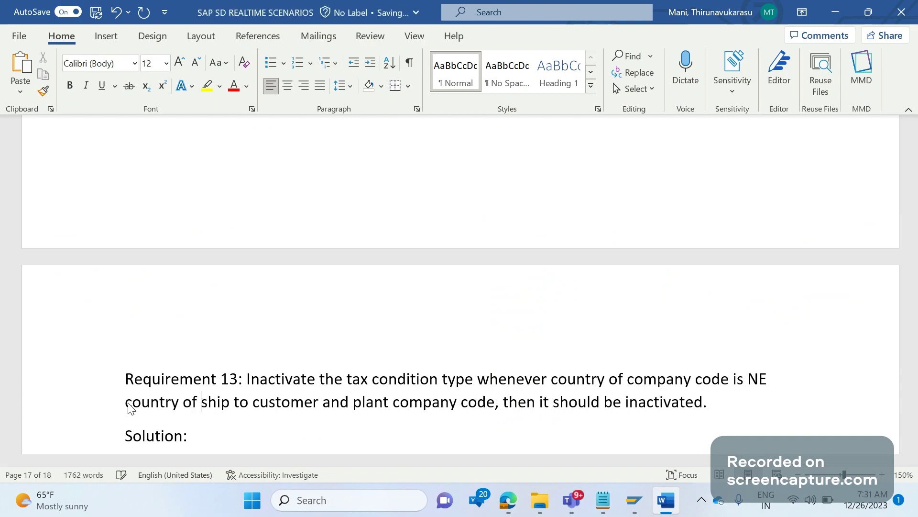
click(353, 404)
text(count)
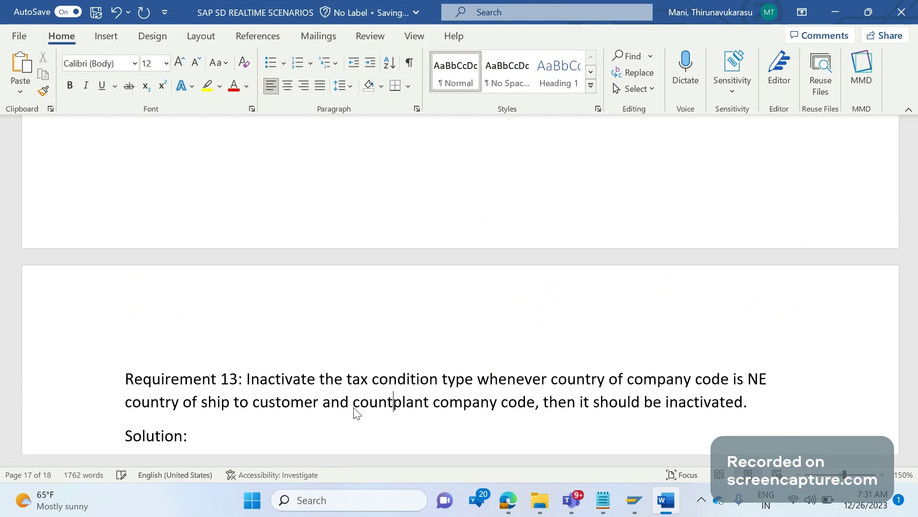
text(ry o)
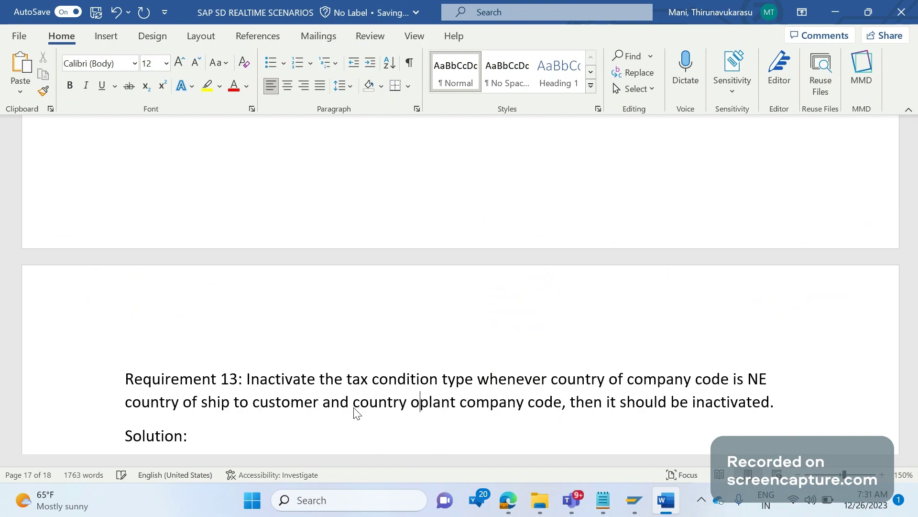
text(f)
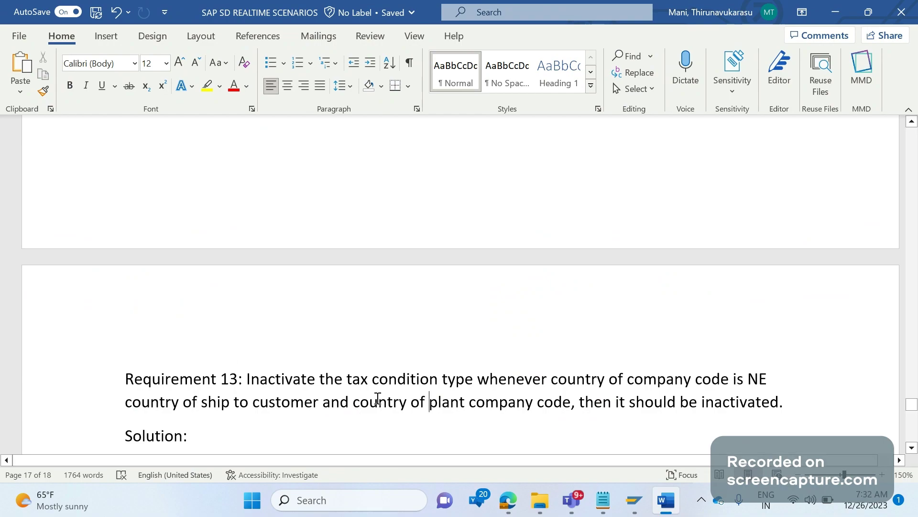
Step: Examine the code's IF condition on komk-vbtyp together with the lc_ord and lc_bill constant values
key(Down)
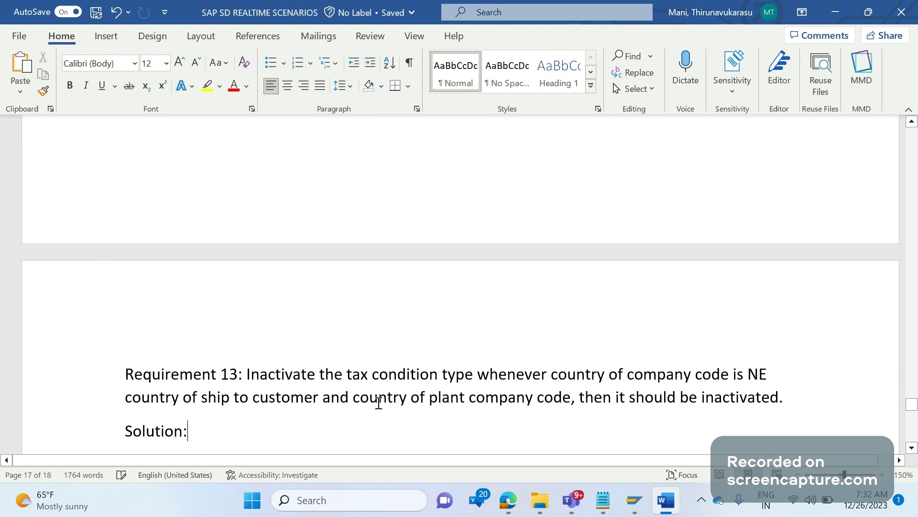
key(Down)
key(Down)
key(Down)
key(Down)
key(Down)
key(Down)
key(Down)
key(Down)
key(Down)
key(Down)
key(Down)
key(Down)
key(Down)
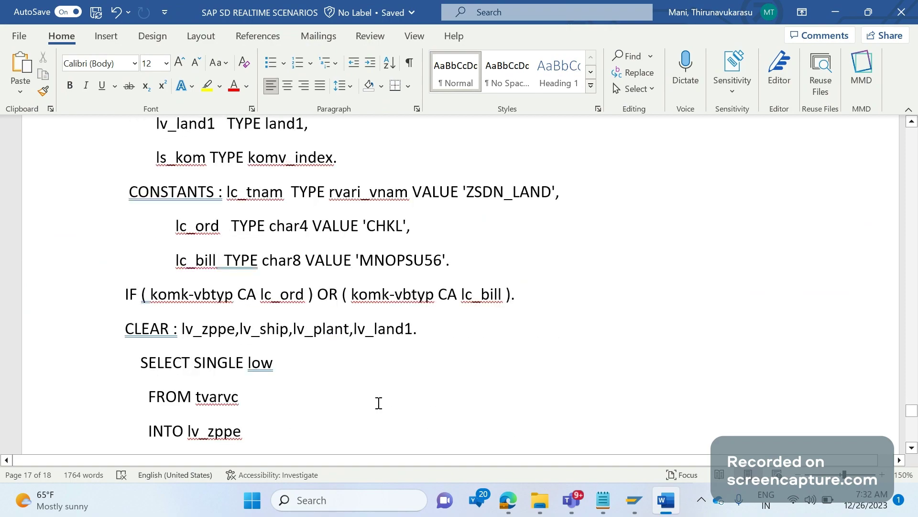
key(Down)
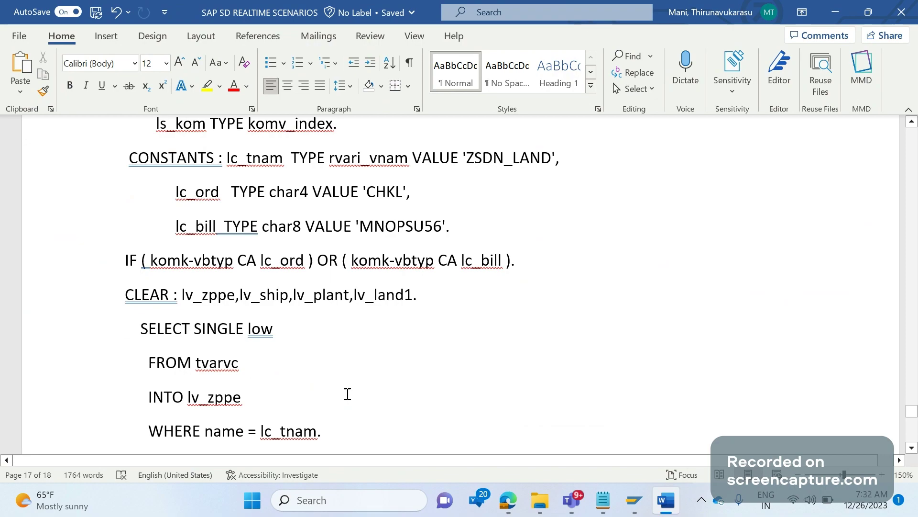
click(258, 266)
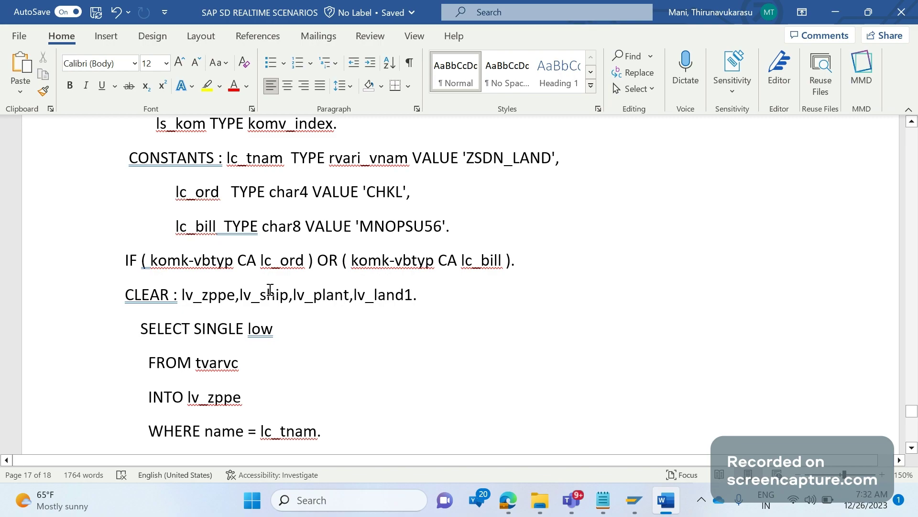
drag(191, 261, 155, 271)
double_click(267, 268)
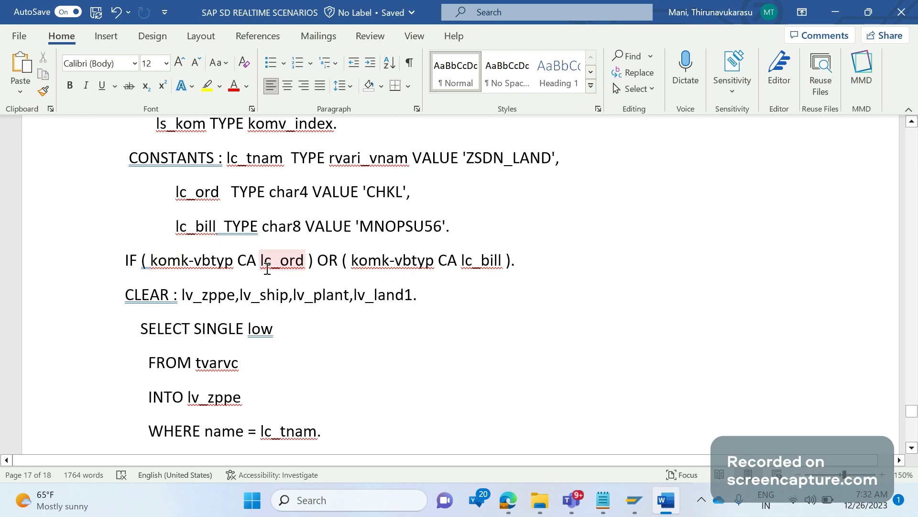
click(367, 195)
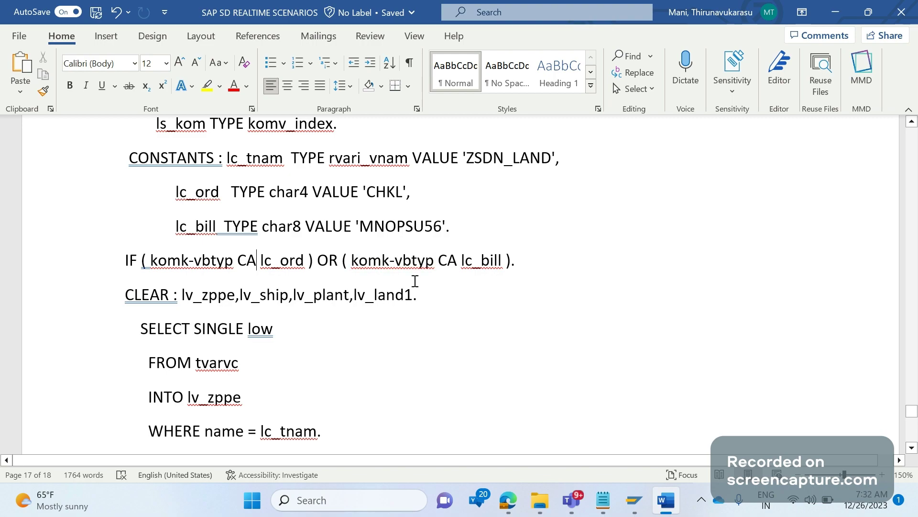
click(426, 233)
click(419, 234)
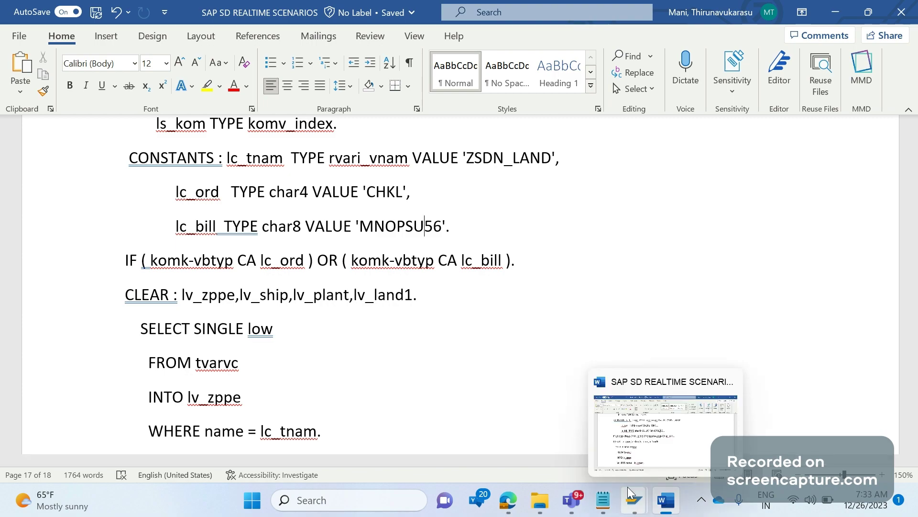
Step: Switch to SAP and load table TVFK in General Table Display
mouse_move(629, 493)
click(770, 414)
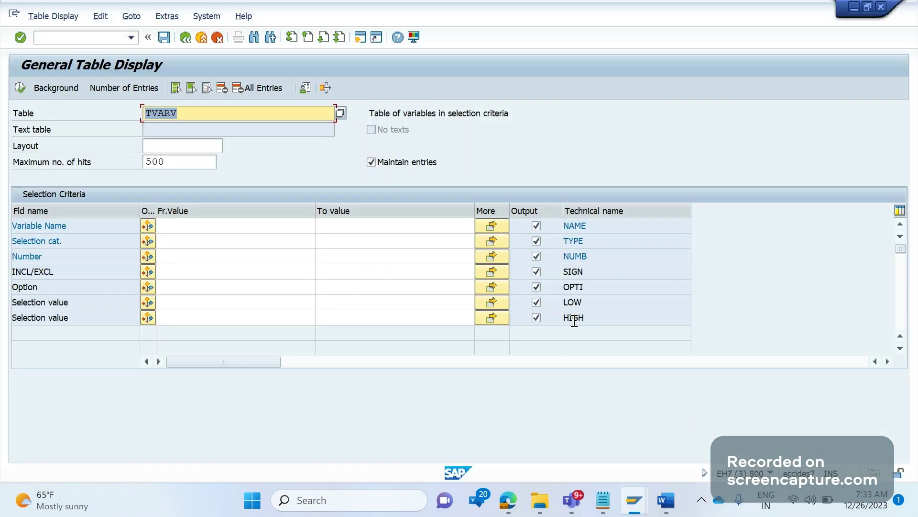
text(TVFK)
key(Return)
click(283, 335)
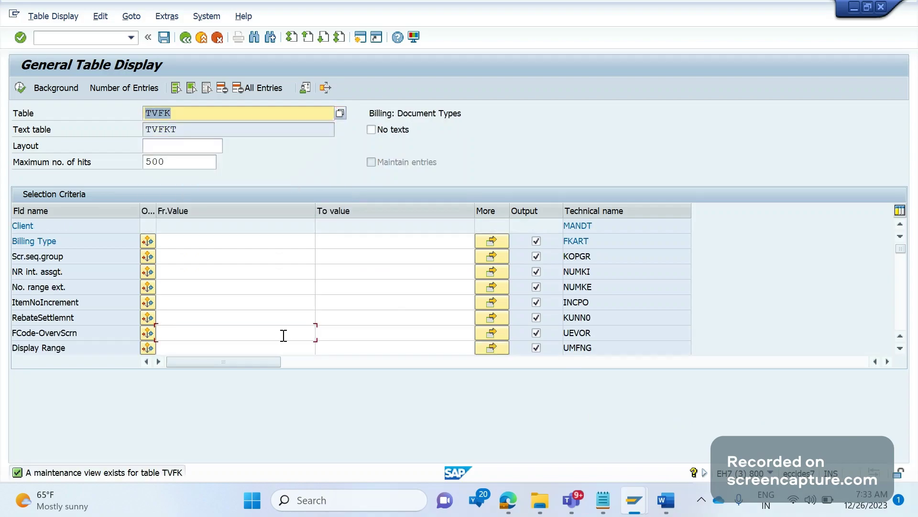
Step: Find the field VBTYP in the selection criteria and open its list of possible SD document categories
key(ctrl+f)
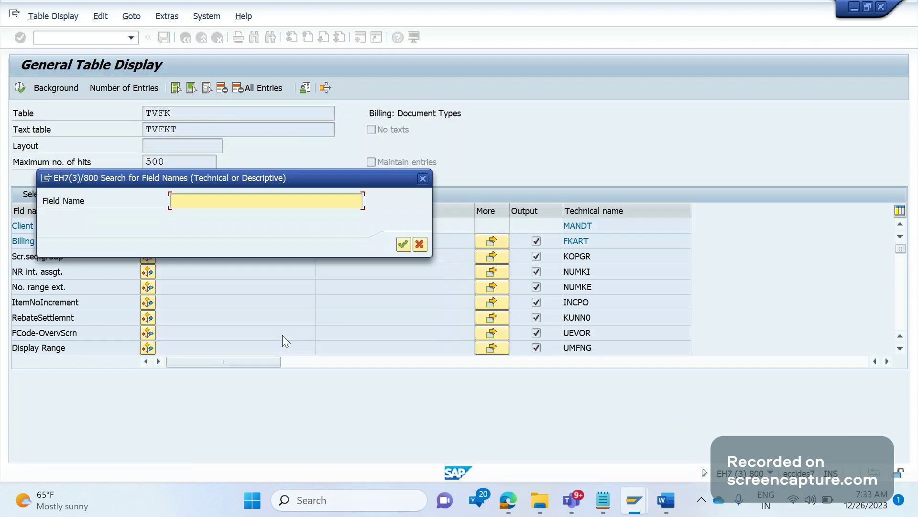
text(VBTYP)
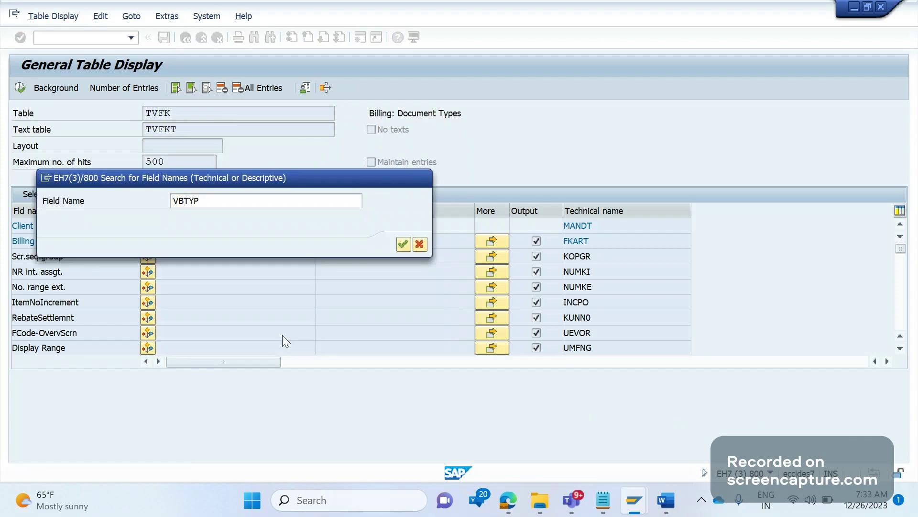
key(Return)
key(F8)
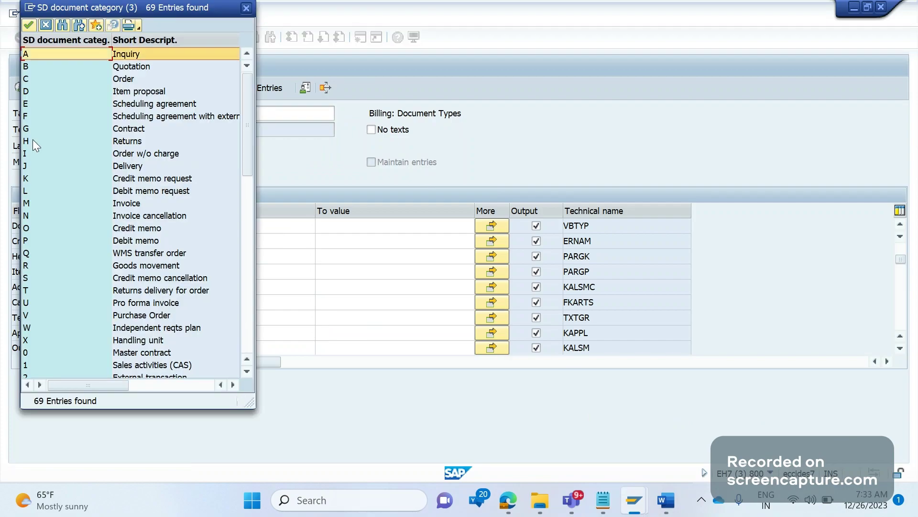
Step: Examine document categories C, H, K, L, M, N, O and P in the value list, and return to the Word document
click(56, 80)
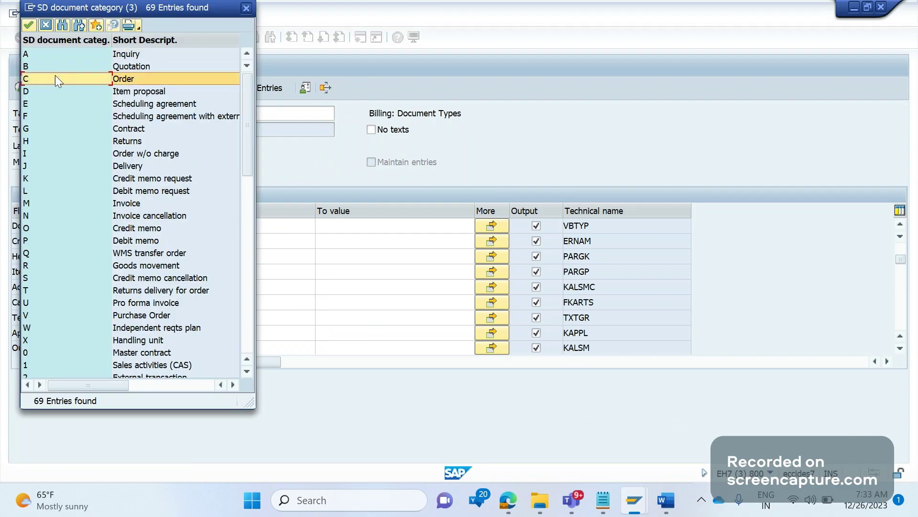
click(42, 143)
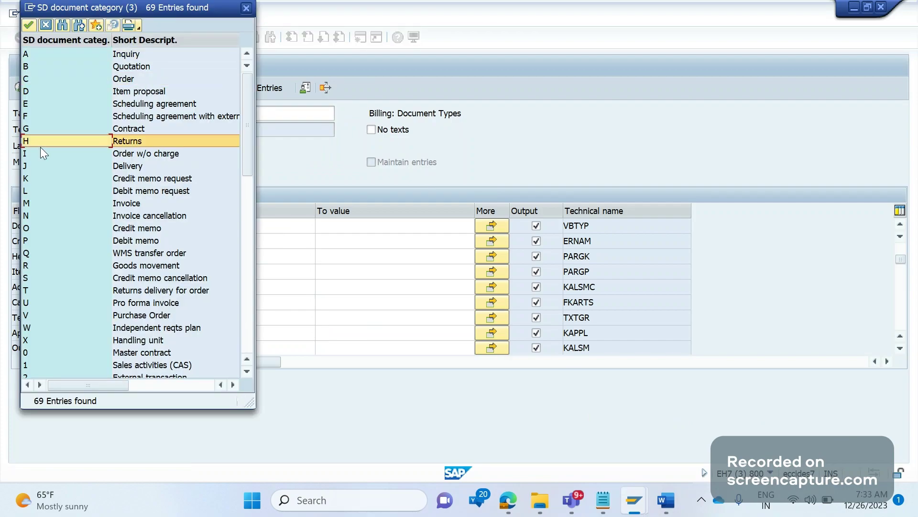
click(33, 180)
click(32, 189)
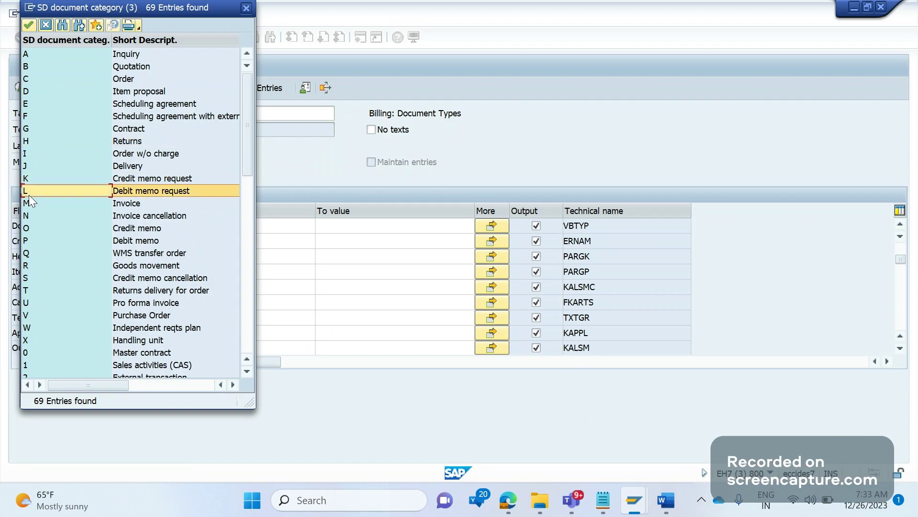
click(131, 206)
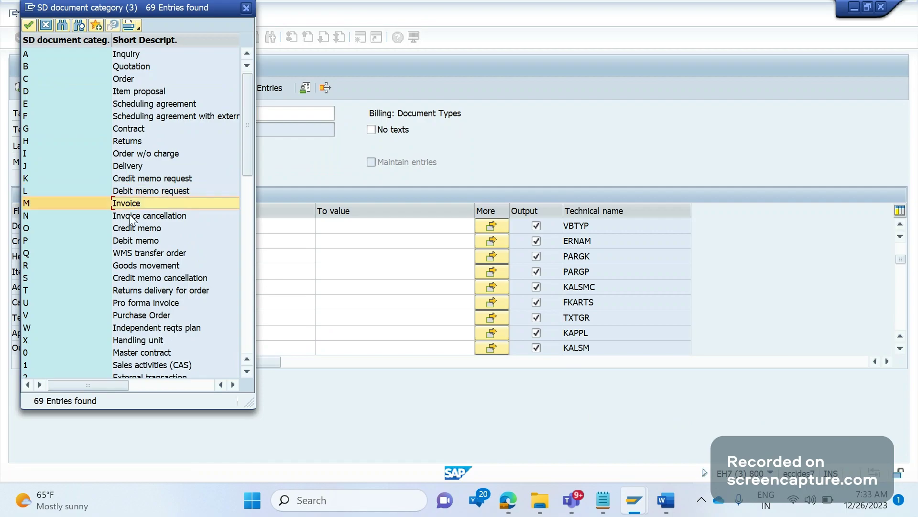
click(129, 216)
click(125, 232)
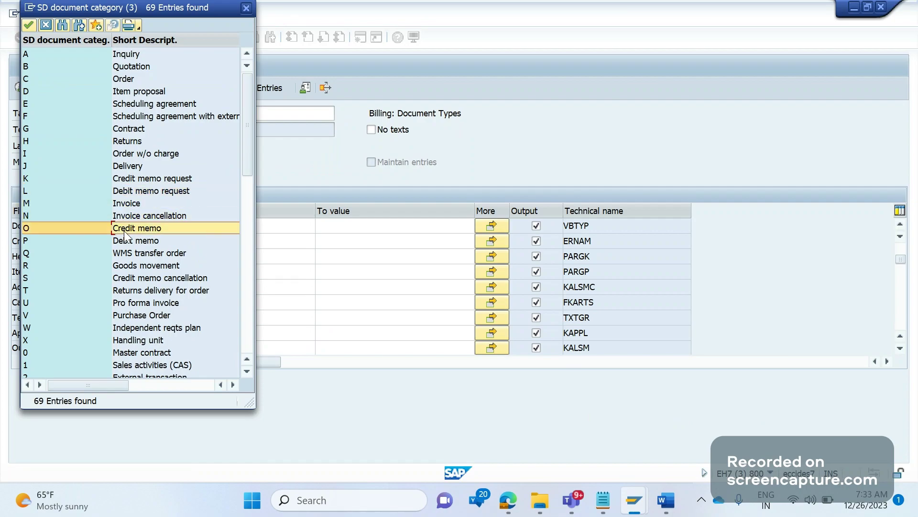
click(123, 241)
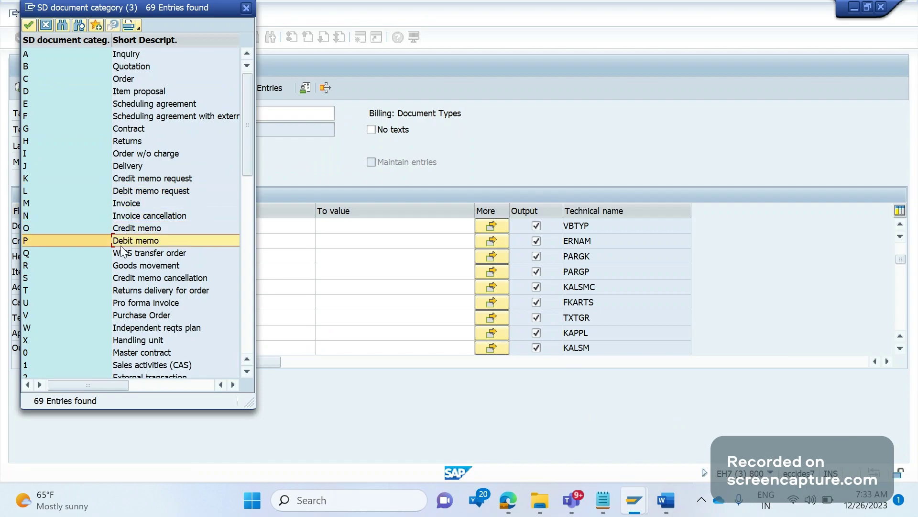
key(alt+Tab)
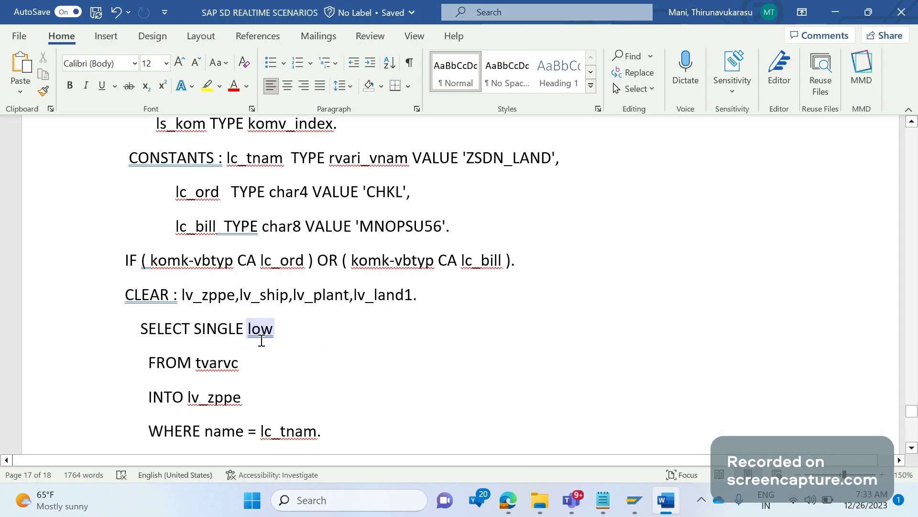
Step: Examine the komk-vbtyp IF condition, the SELECT from tvarvc into lv_zppe and the following SELECT from t001 in the code
right_click(260, 342)
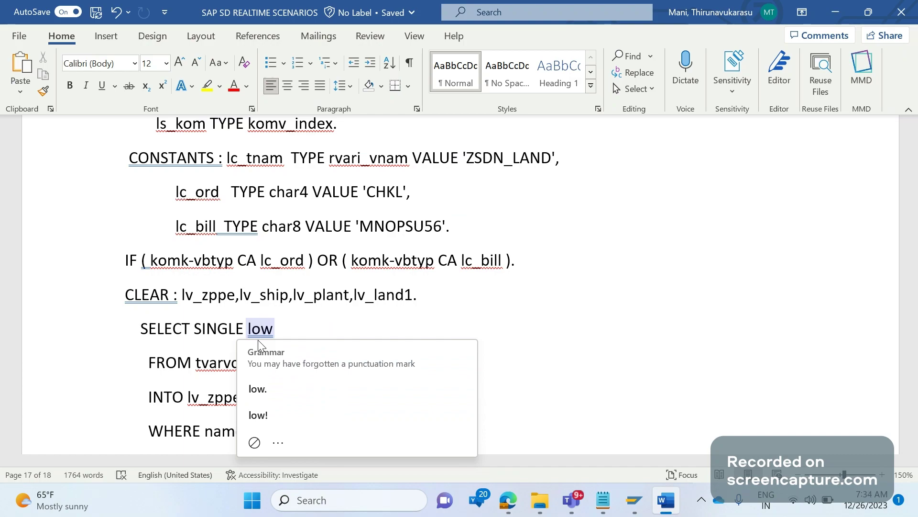
click(426, 261)
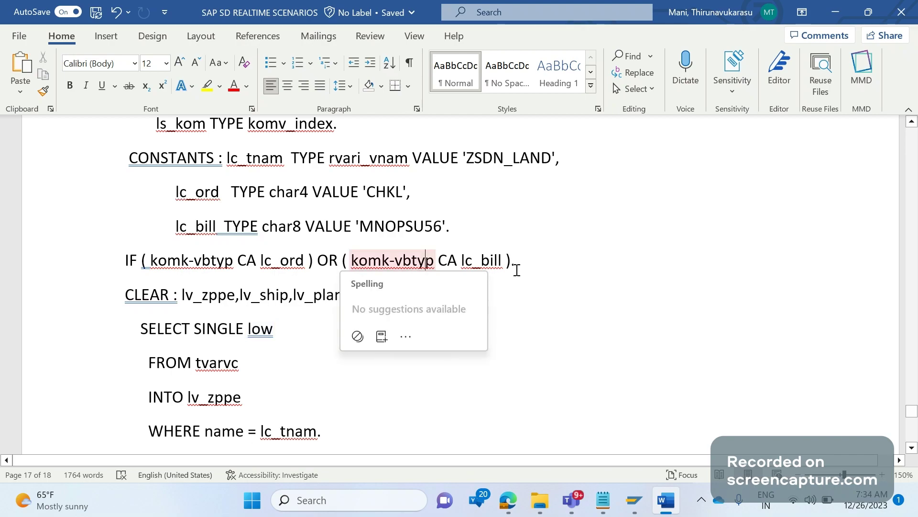
drag(517, 270, 438, 263)
click(440, 347)
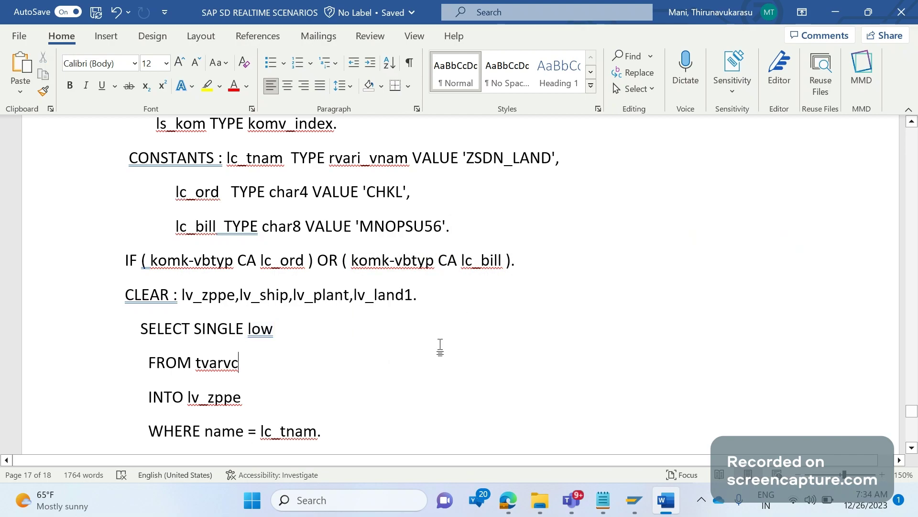
scroll(440, 347, down, 1)
scroll(441, 345, down, 1)
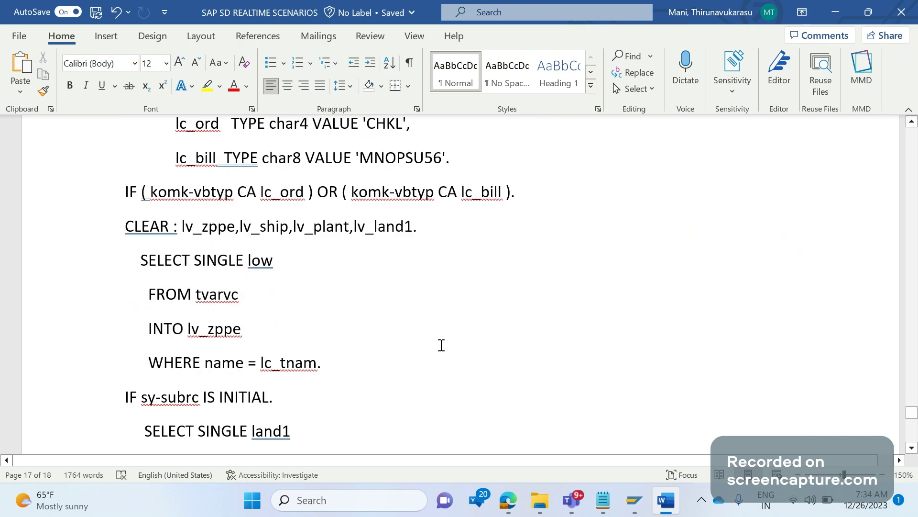
scroll(441, 345, down, 1)
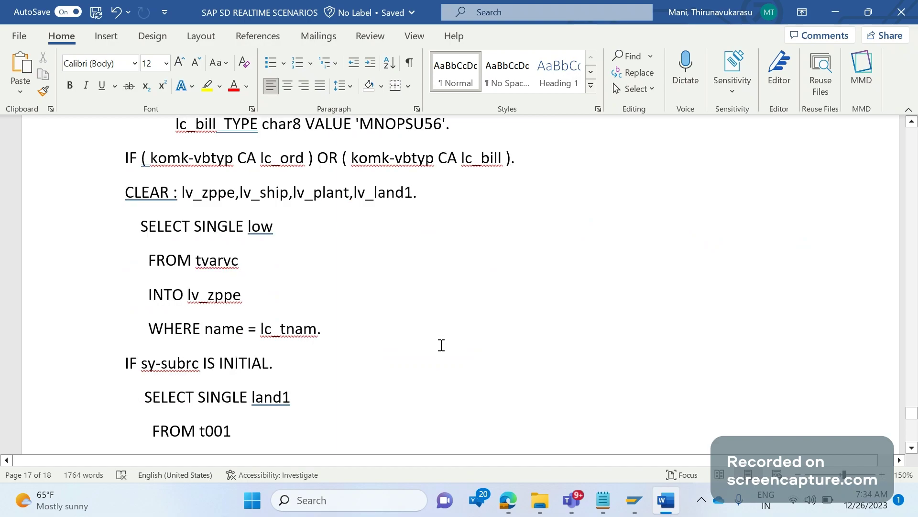
drag(317, 332, 141, 225)
click(164, 228)
drag(243, 269, 192, 259)
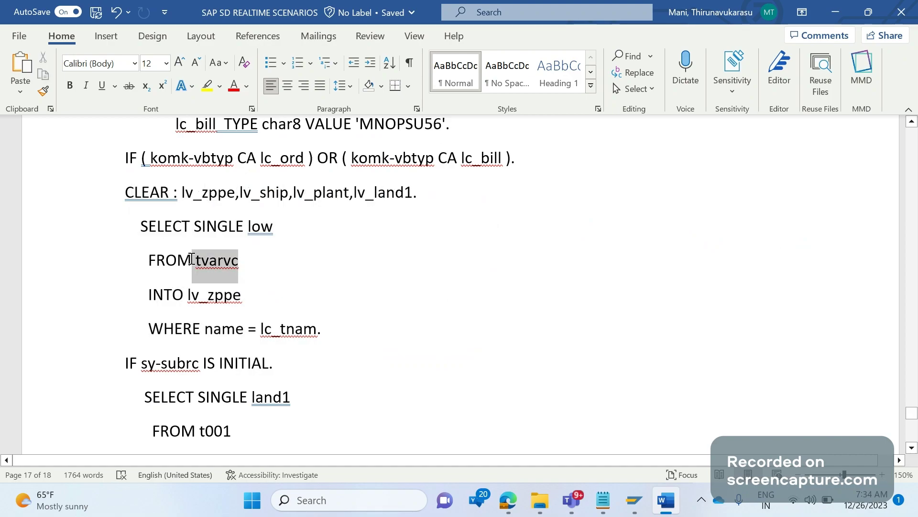
click(286, 330)
click(421, 359)
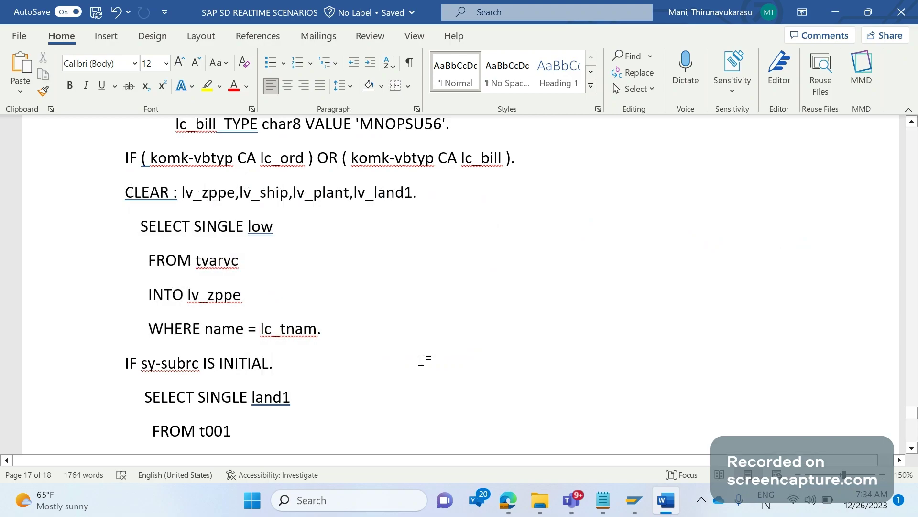
key(Down)
key(Down)
key(Down)
key(Down)
key(Down)
key(Down)
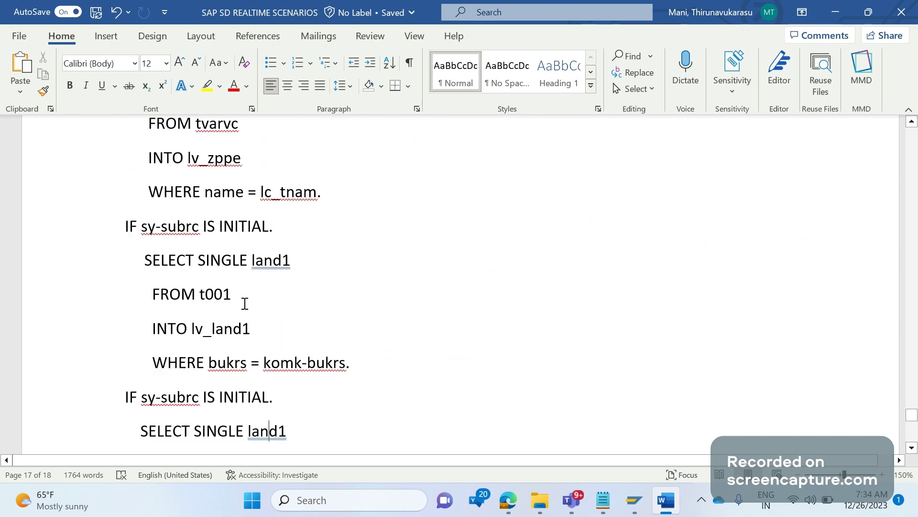
Step: Examine the SELECT from t001 by bukrs and the SELECT from kna1 into lv_ship where kunnr = komk-kunwe
double_click(200, 296)
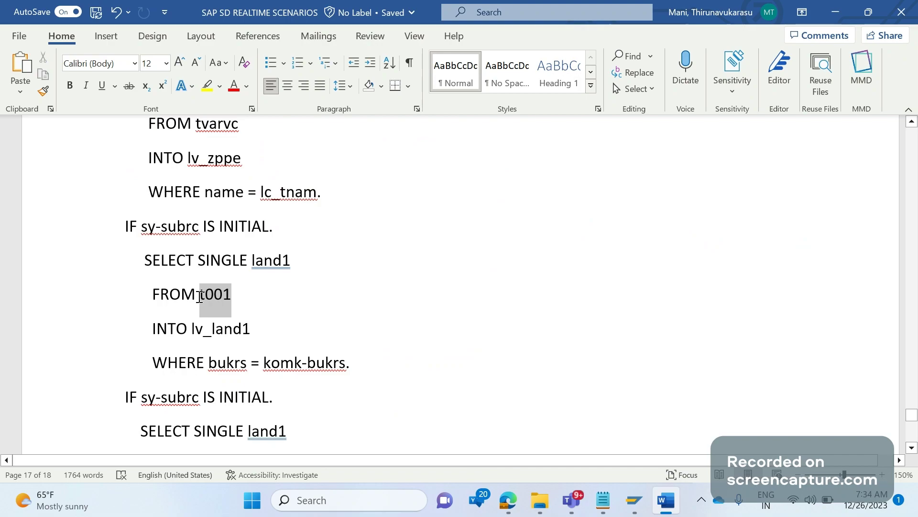
click(353, 375)
key(Down)
key(Down)
key(Down)
key(Down)
key(Down)
key(Down)
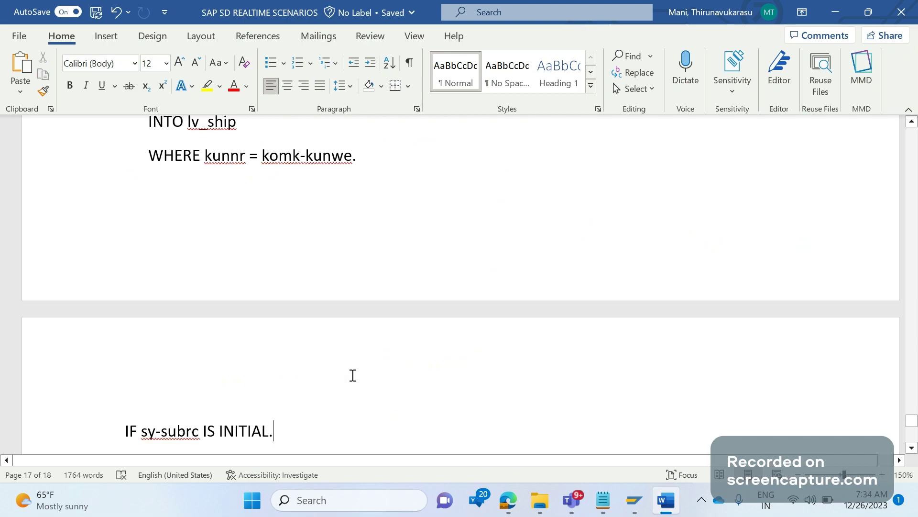
key(Up)
key(Up)
key(Up)
key(Up)
scroll(353, 375, up, 2)
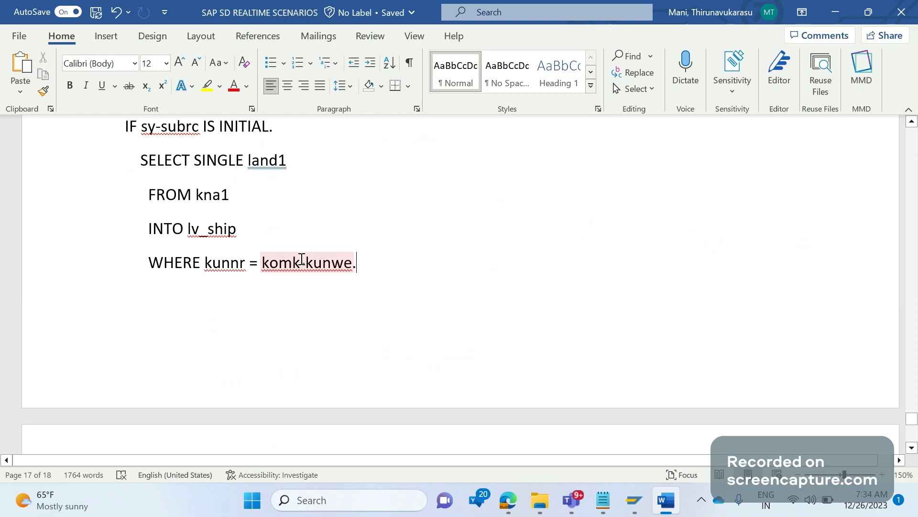
drag(357, 263, 262, 263)
click(263, 264)
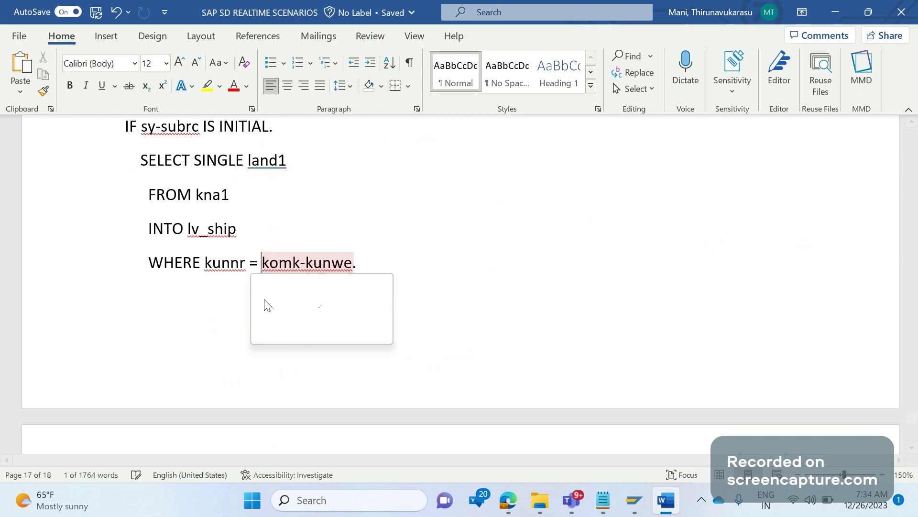
Step: Examine the SELECT from t001w into lv_plant and the IF condition comparing lv_land1 with lv_ship and lv_plant
click(486, 336)
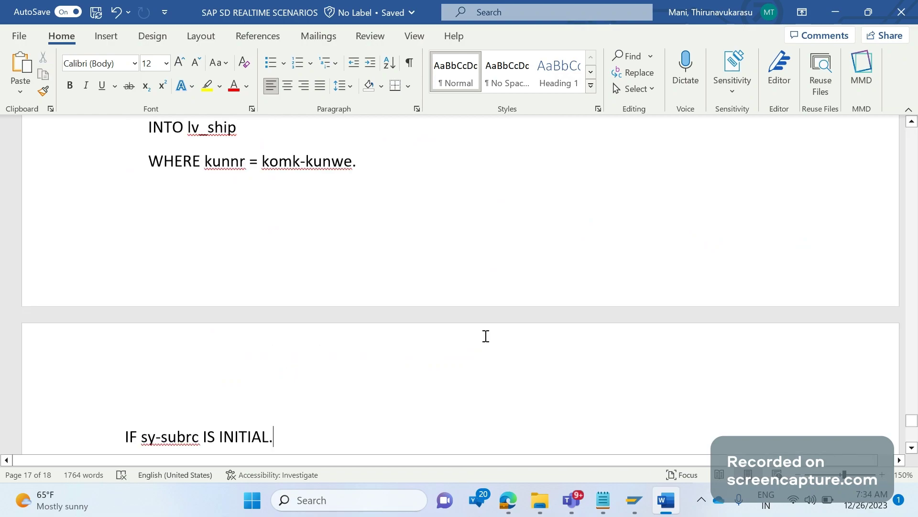
text(SELECT SINGLE land1 FROM t001w INTO lv_plant WHERE werks = komk-werks.)
scroll(486, 336, down, 2)
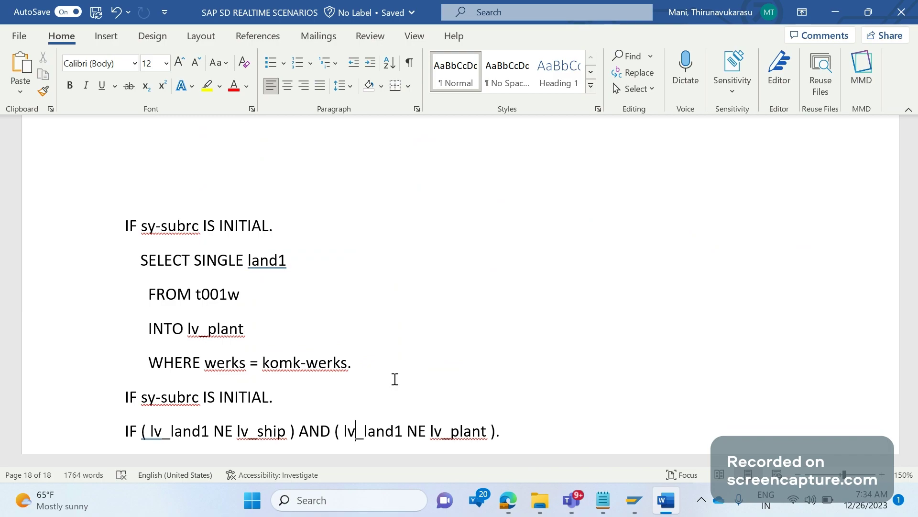
key(Down)
key(Down)
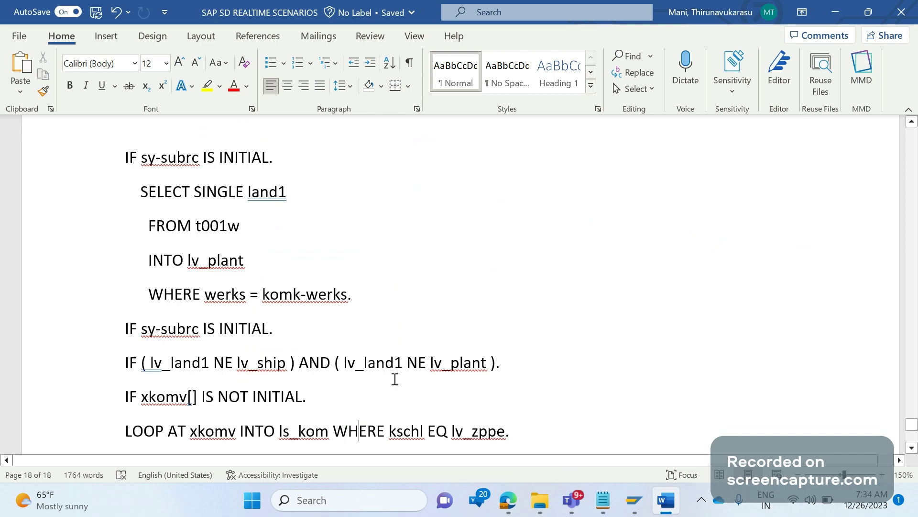
drag(208, 368, 151, 368)
right_click(258, 370)
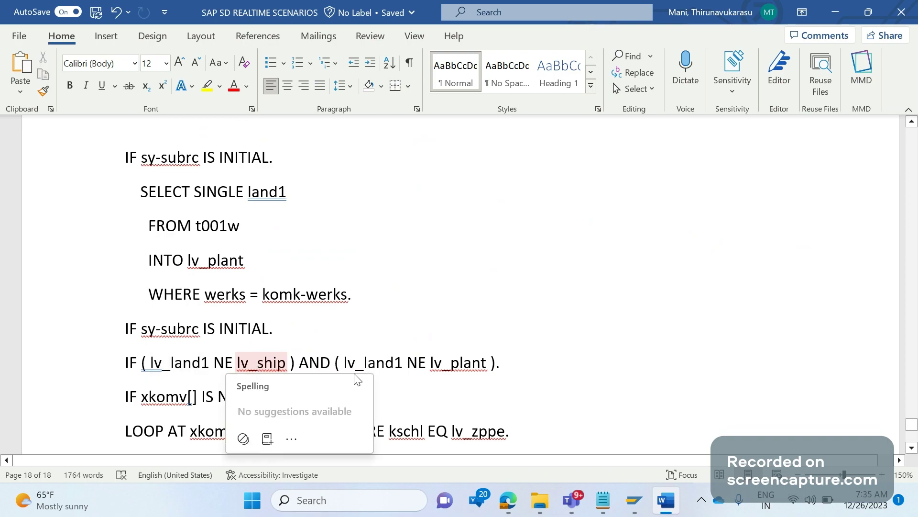
click(377, 365)
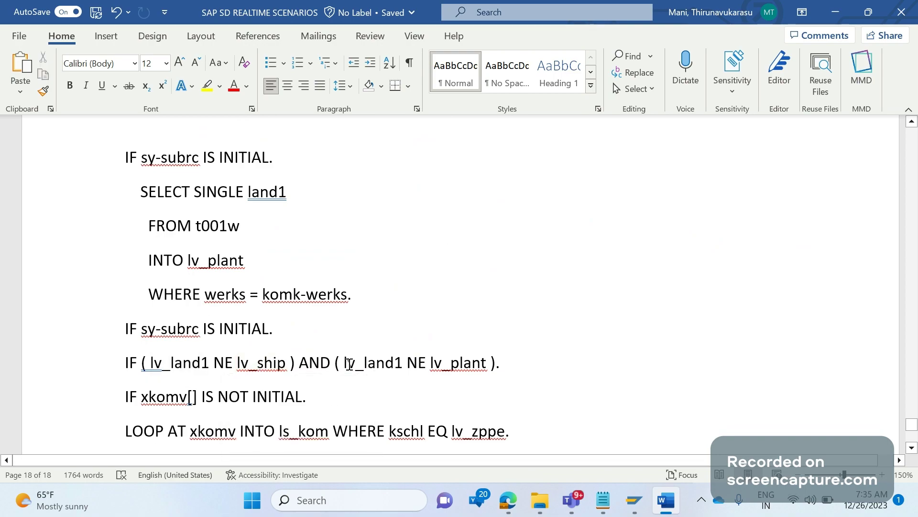
drag(345, 363, 378, 373)
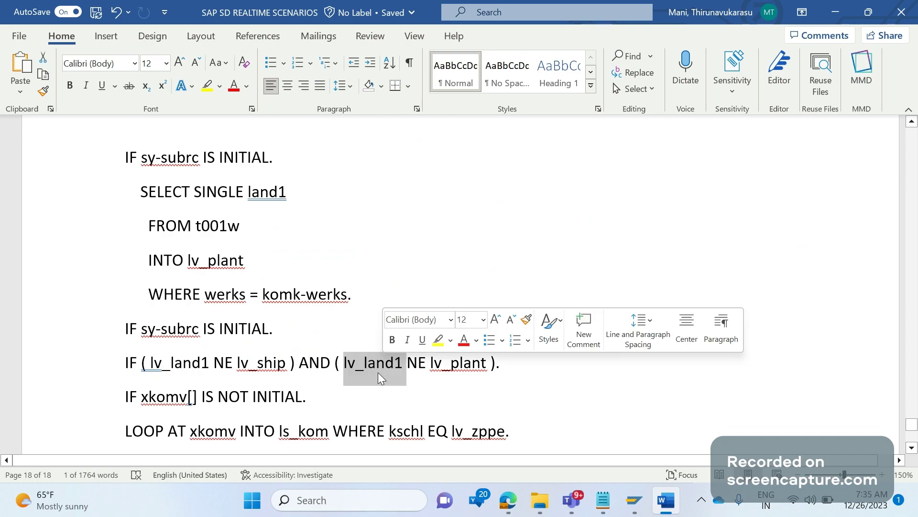
click(378, 372)
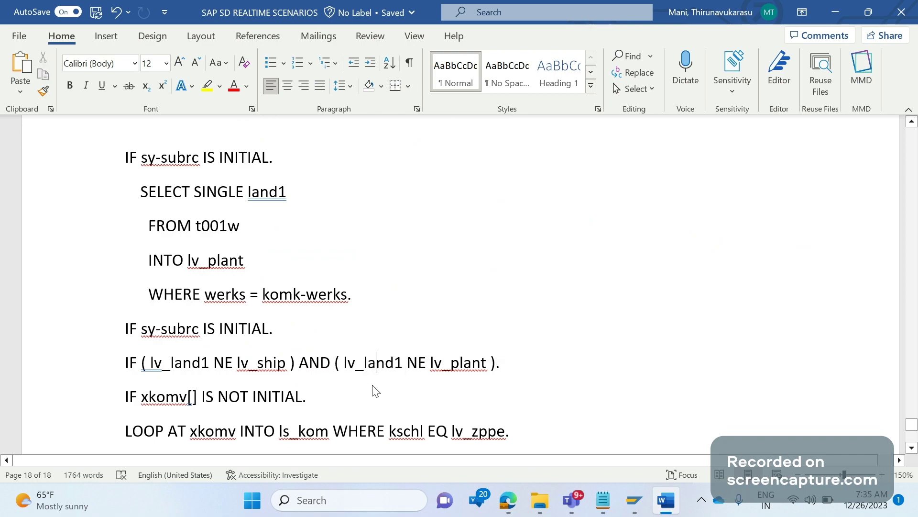
double_click(432, 366)
click(454, 400)
Step: Examine the LOOP AT xkomv block, including the ls_kom-kinak = abap_true assignment and the MODIFY xkomv statement
key(Down)
key(Down)
key(Down)
key(Down)
key(Down)
key(Down)
key(Down)
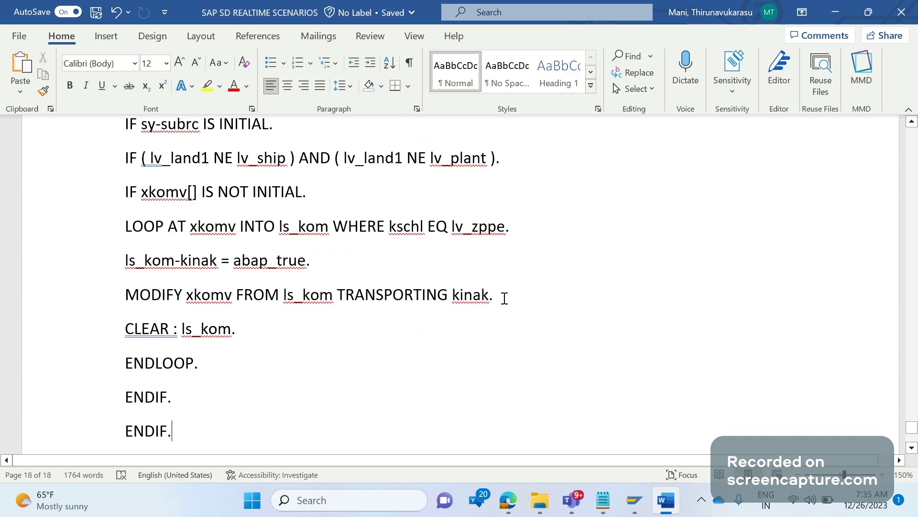
drag(504, 298, 423, 278)
click(395, 379)
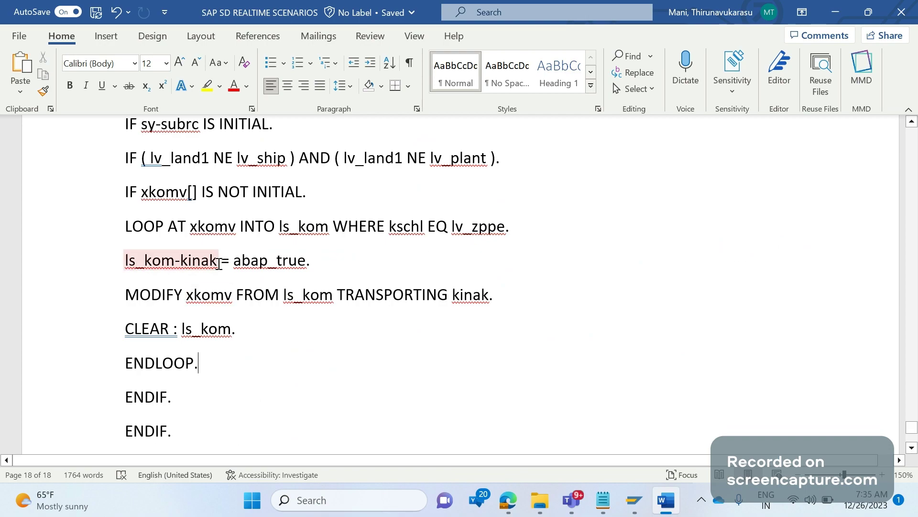
drag(218, 263, 186, 265)
click(269, 261)
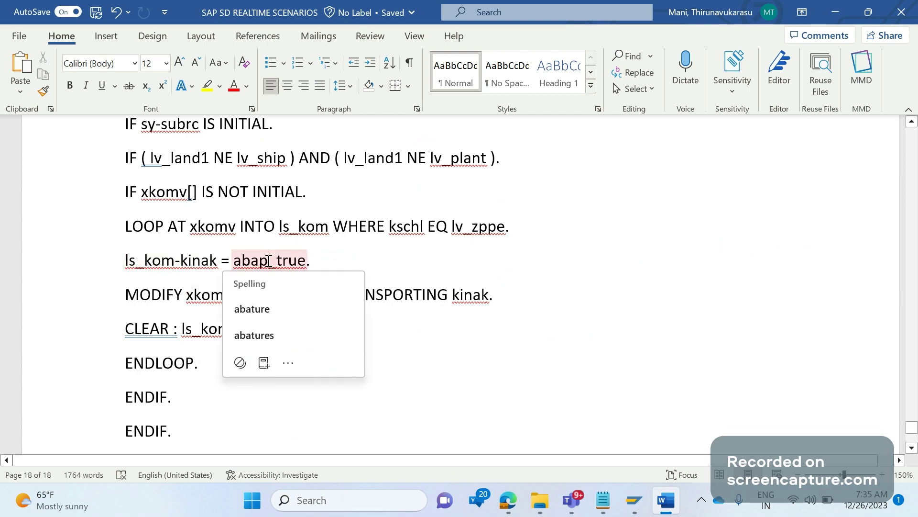
click(500, 390)
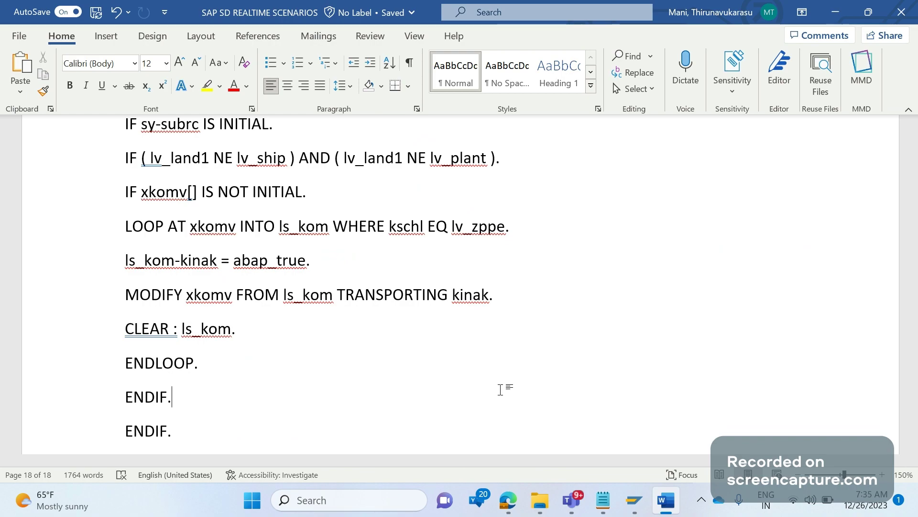
Step: Switch to the KONV entries in SAP, find the Inact column and open its list of possible values
mouse_move(628, 503)
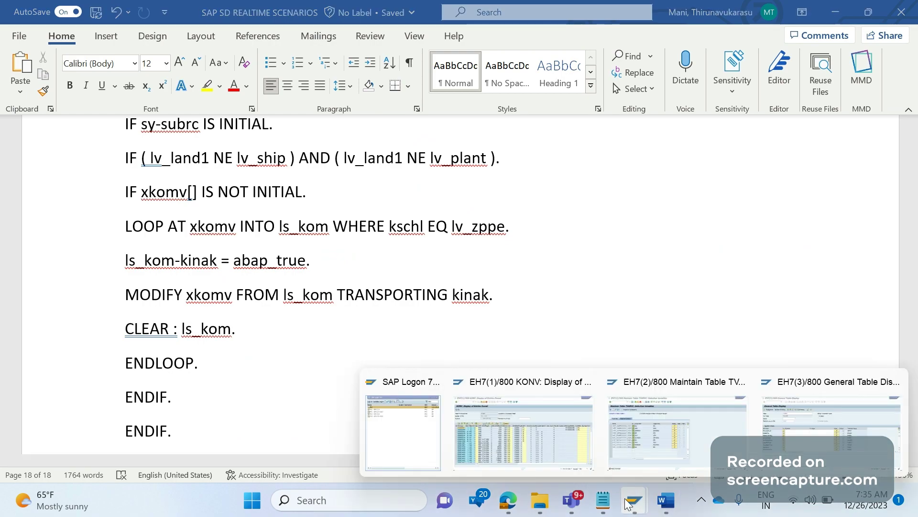
click(550, 431)
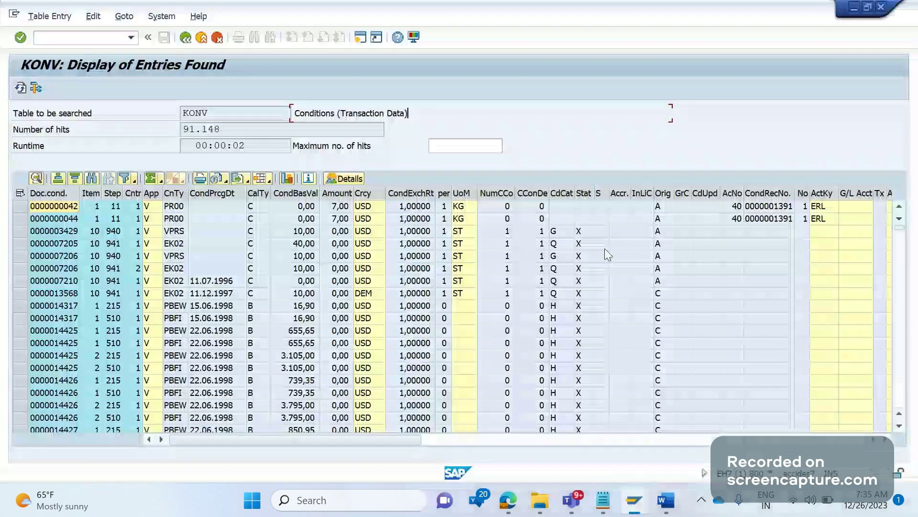
click(885, 439)
double_click(232, 117)
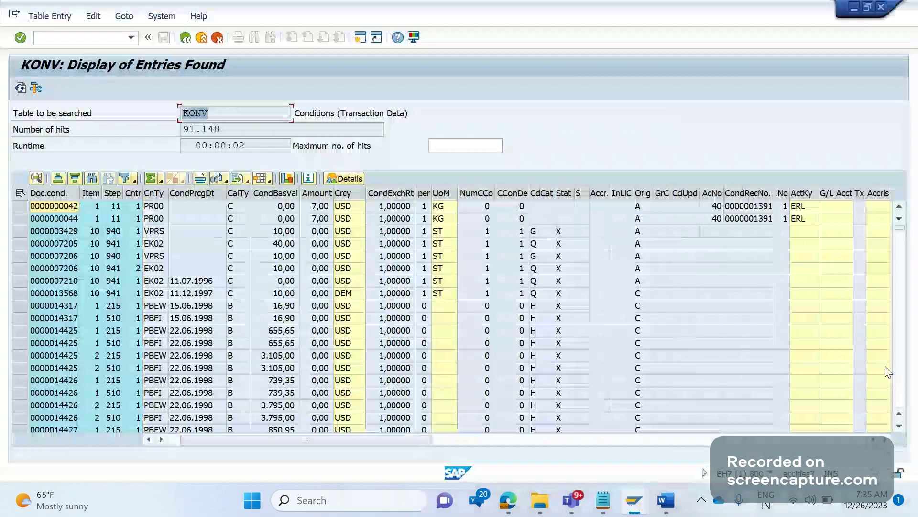
click(884, 441)
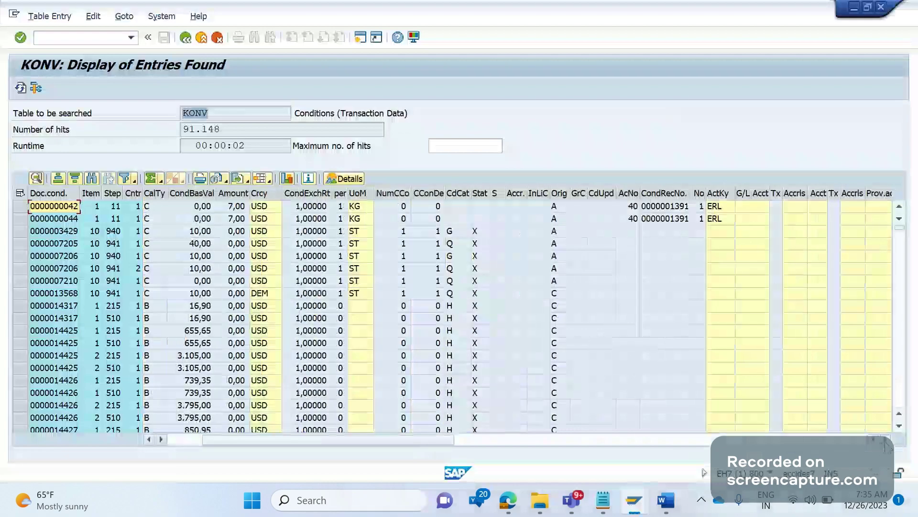
click(886, 441)
click(885, 440)
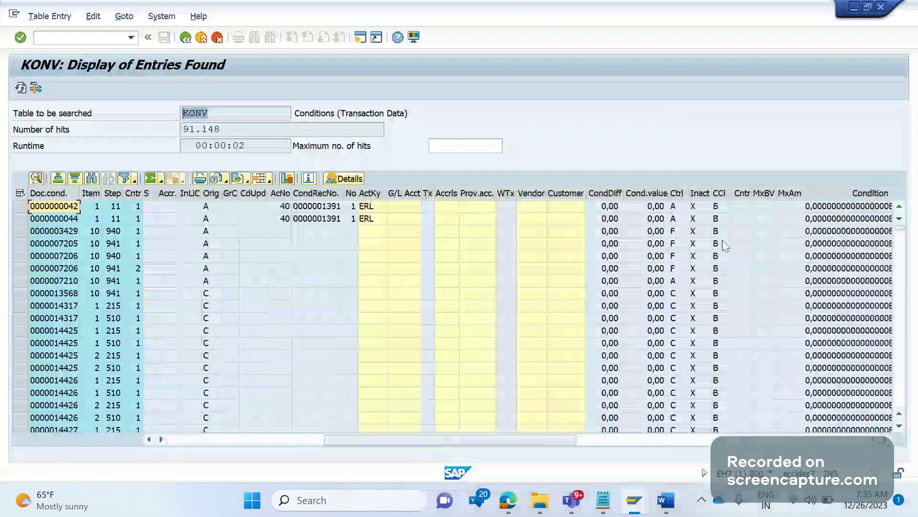
click(699, 208)
click(701, 210)
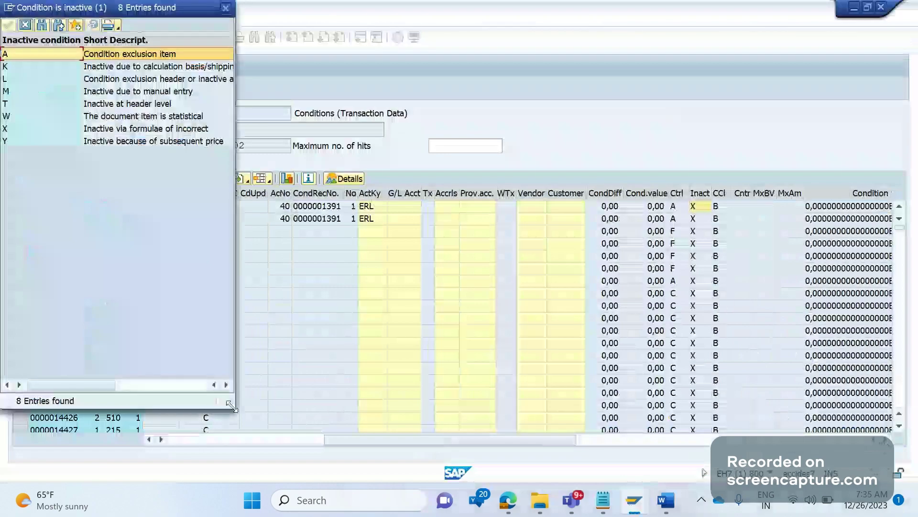
Step: Enlarge the inactive condition value list, examine values X, A and M, and close the list
drag(231, 406, 400, 449)
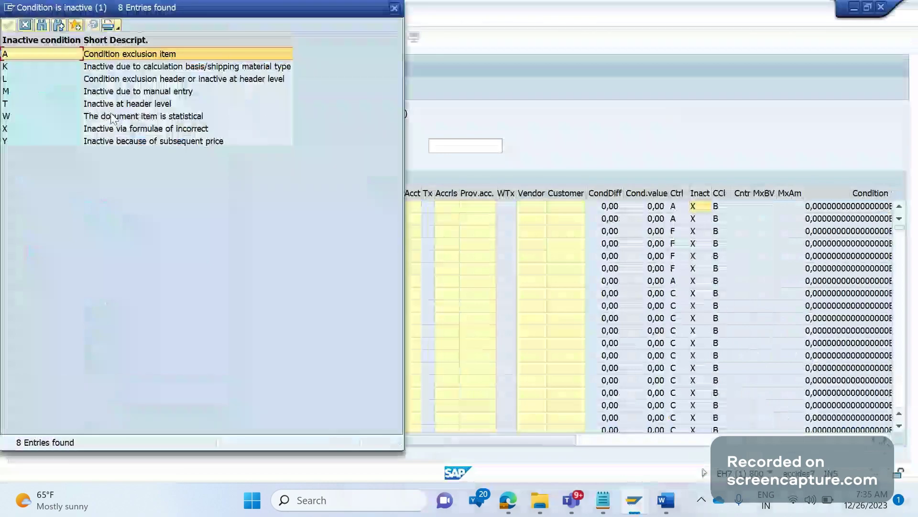
right_click(110, 135)
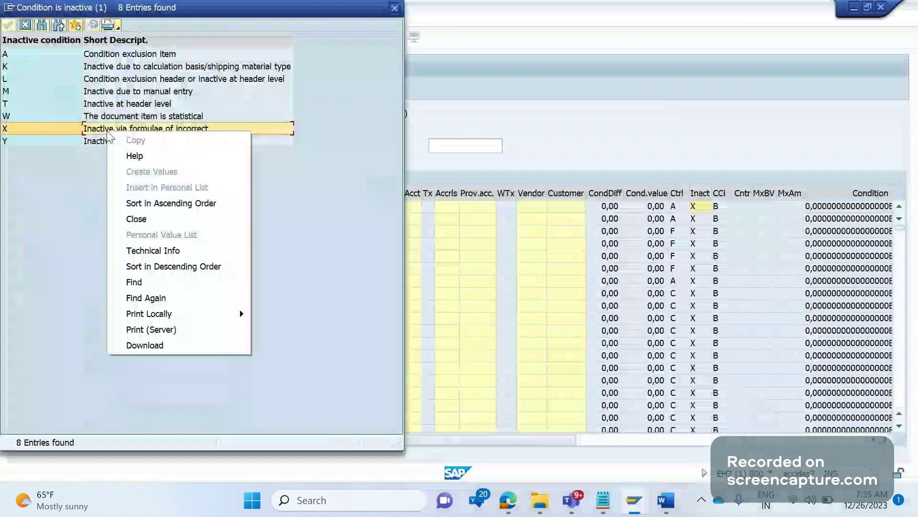
click(401, 142)
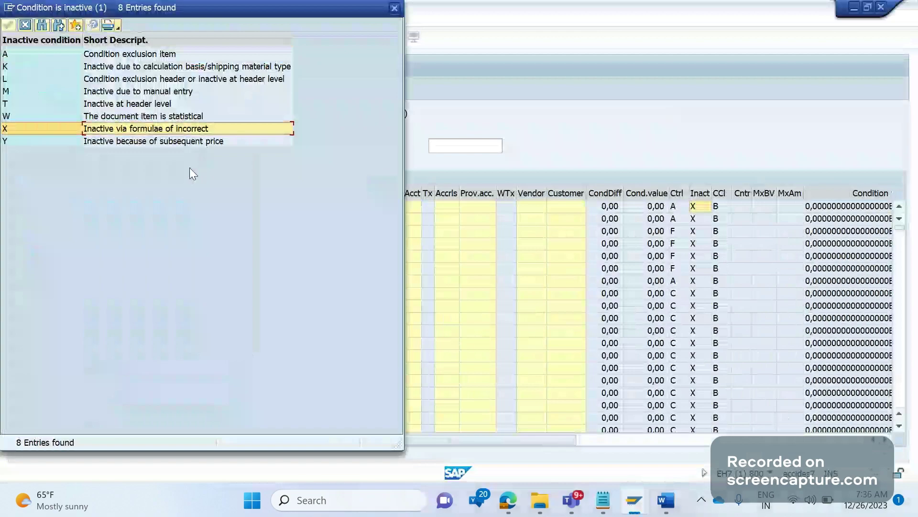
click(115, 53)
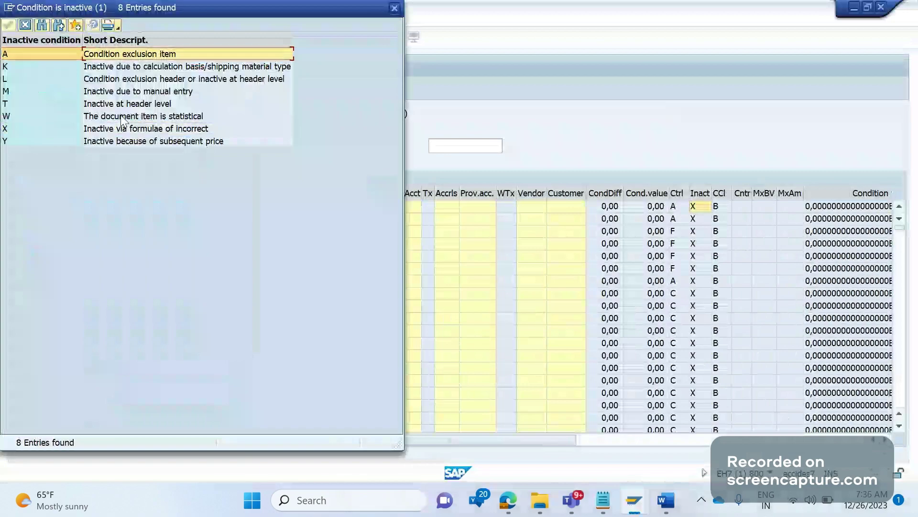
click(125, 93)
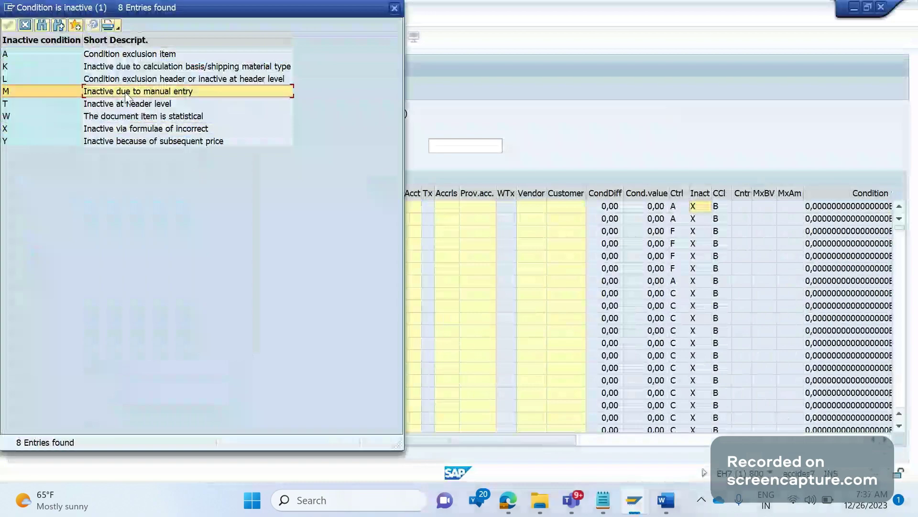
click(393, 11)
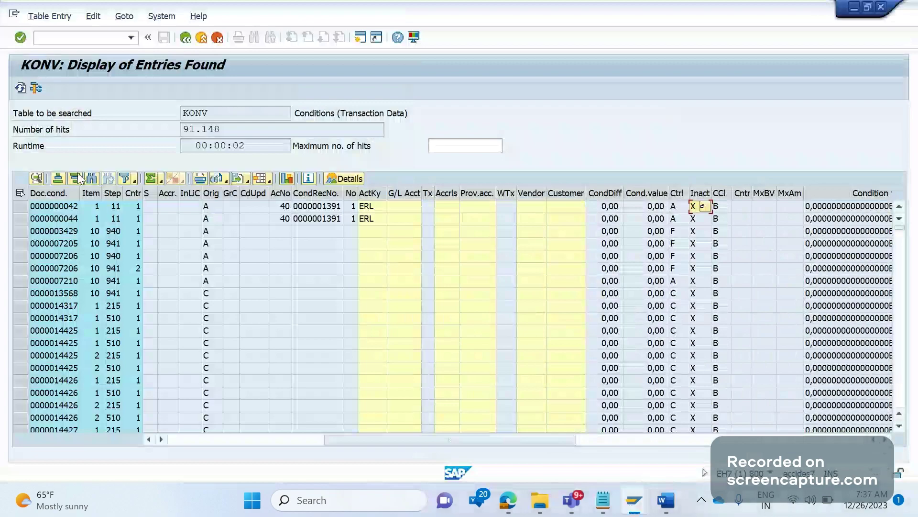
click(76, 36)
text(/OS)
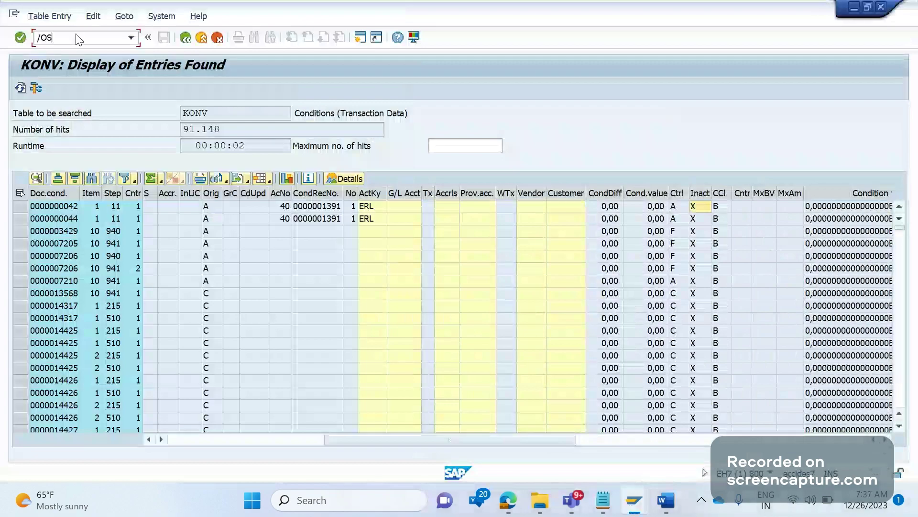
text(E1)
Step: Sort the KONV entries by Doc.cond. in descending order
click(60, 192)
click(70, 180)
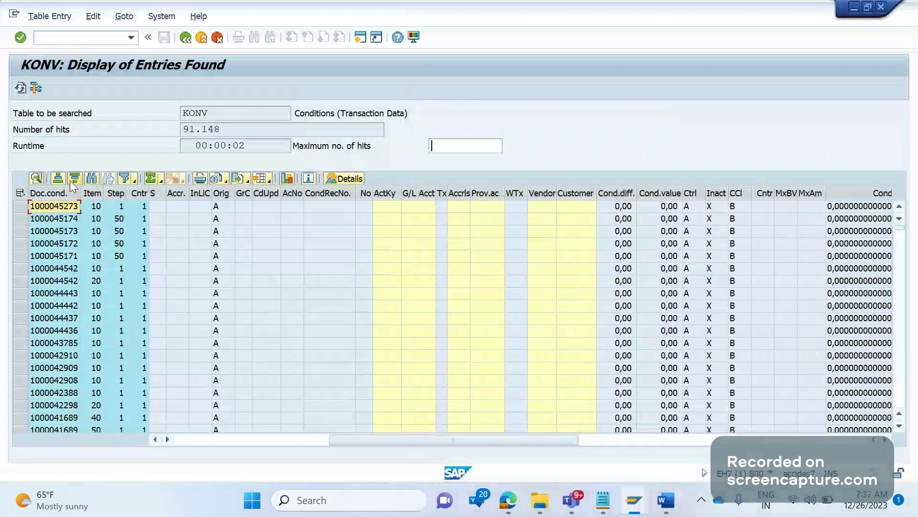
Step: Open General Table Display in a new SAP session and load table VBAK
click(79, 43)
text(/OSE16)
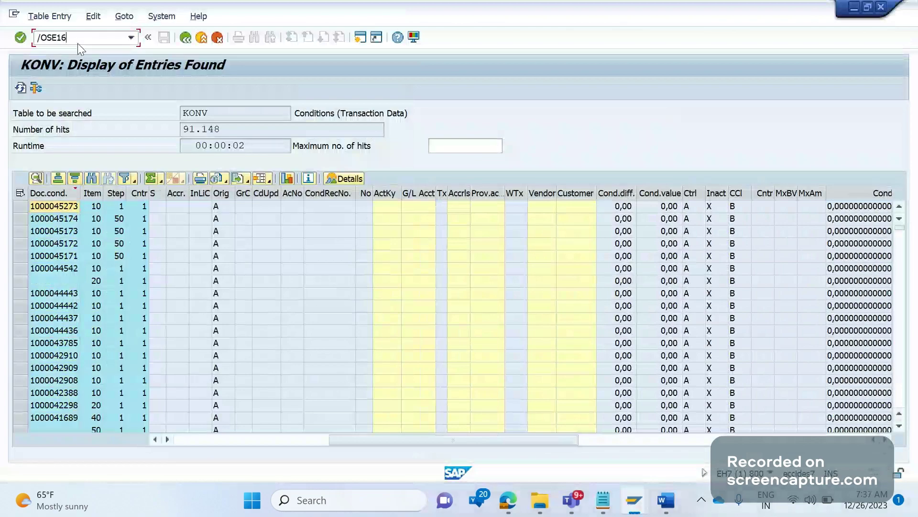
key(Return)
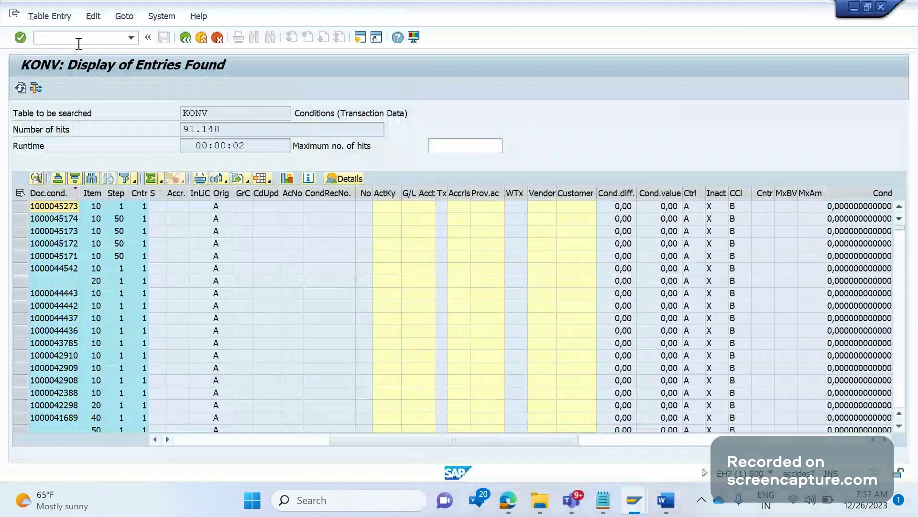
text(V)
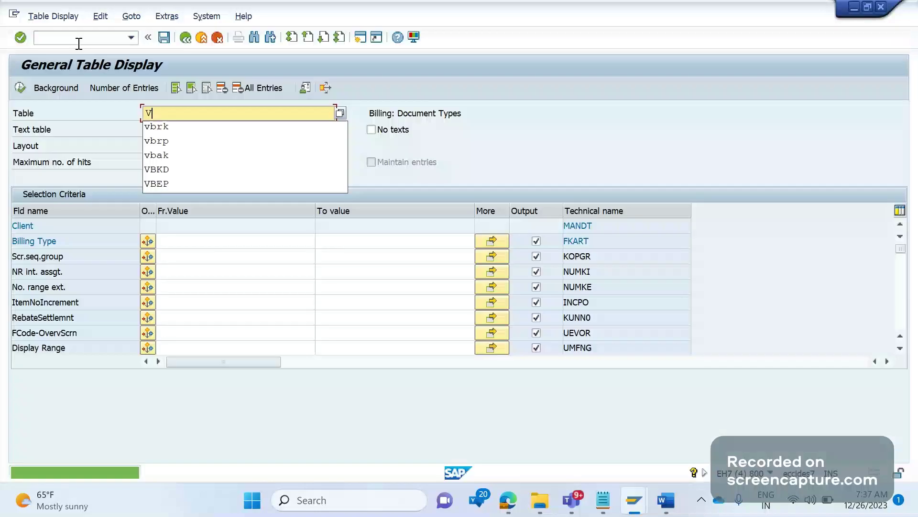
text(BAK)
key(Return)
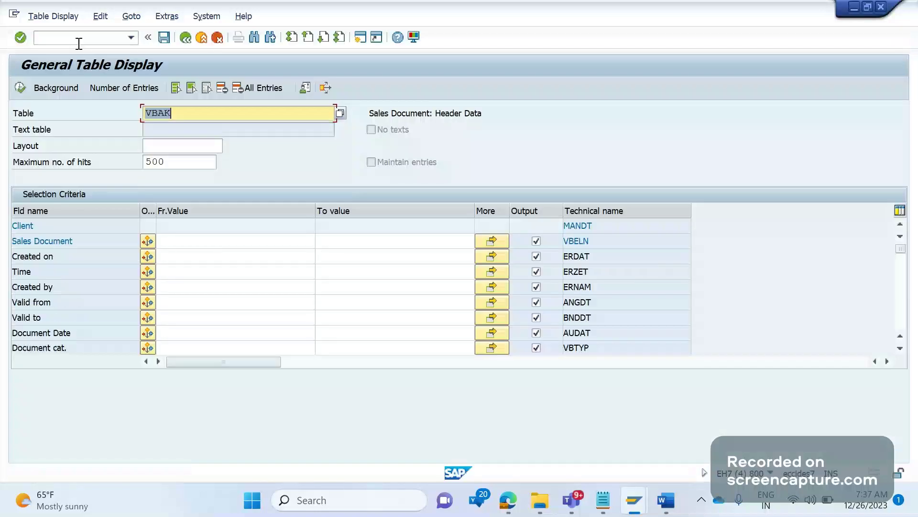
Step: Copy the first Doc.cond. value from the KONV entries and return to the VBAK selection in General Table Display
key(alt+Tab)
click(59, 209)
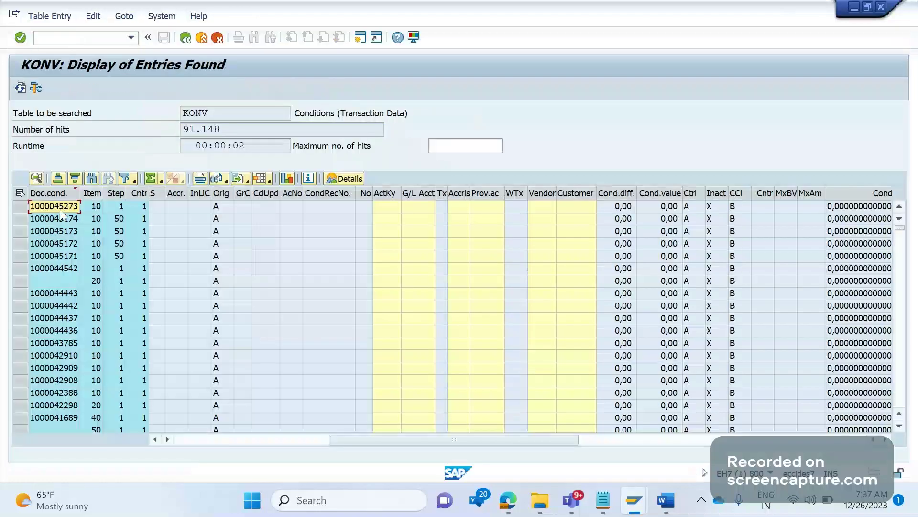
key(alt+Tab)
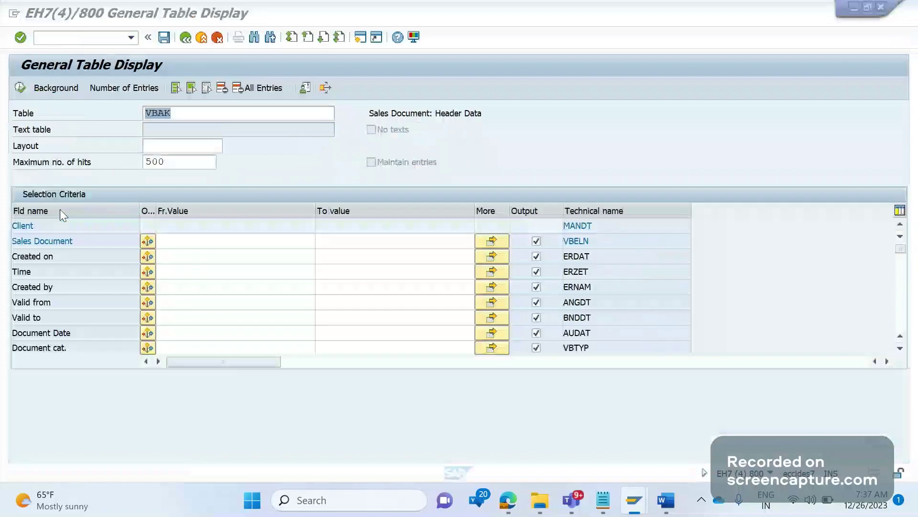
click(213, 334)
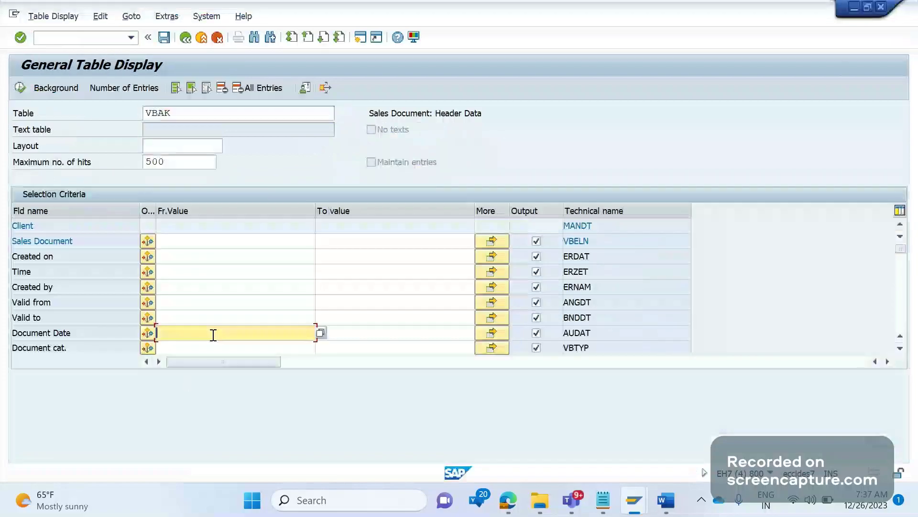
key(ctrl+f)
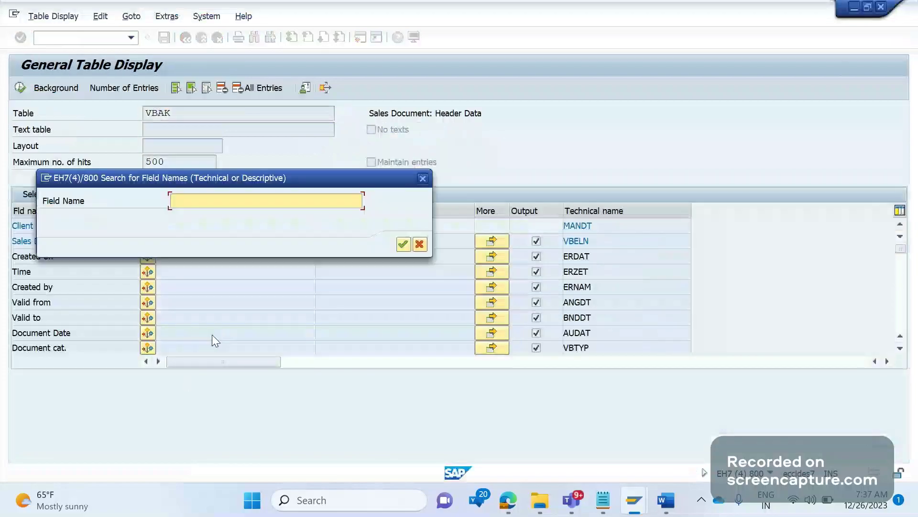
text(KNUMV)
key(Return)
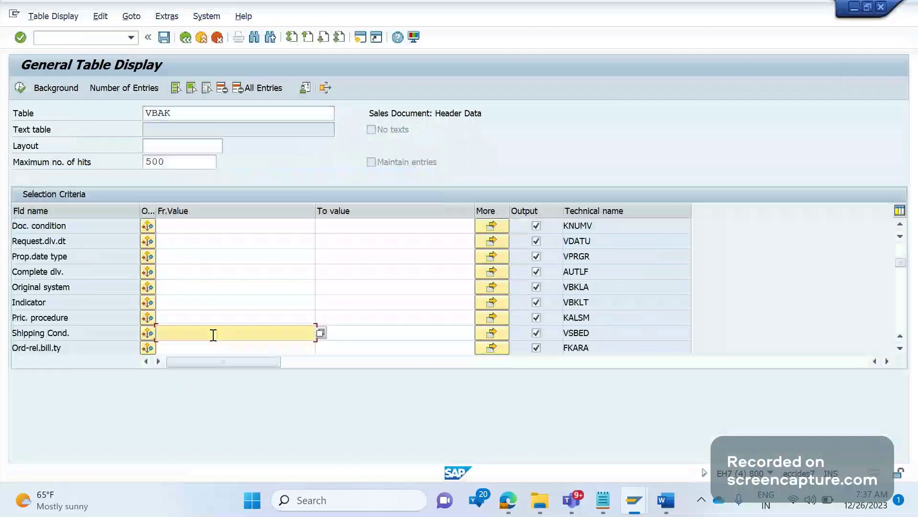
click(185, 224)
key(ctrl+v)
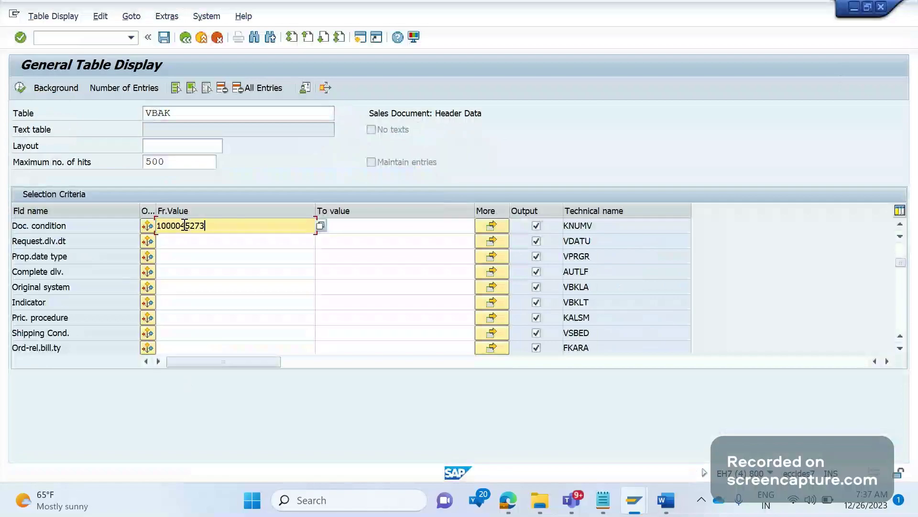
key(F8)
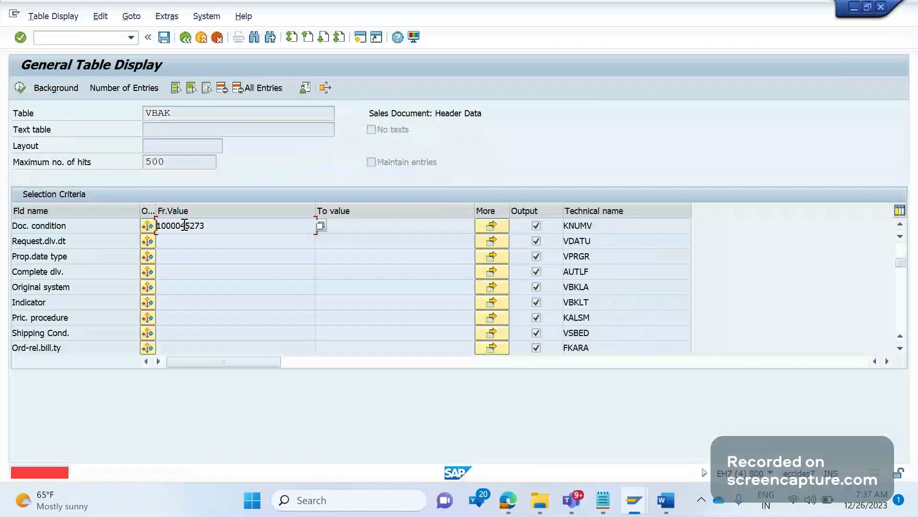
Step: Change the table in General Table Display to VBRK and load its selection fields
drag(171, 113, 158, 113)
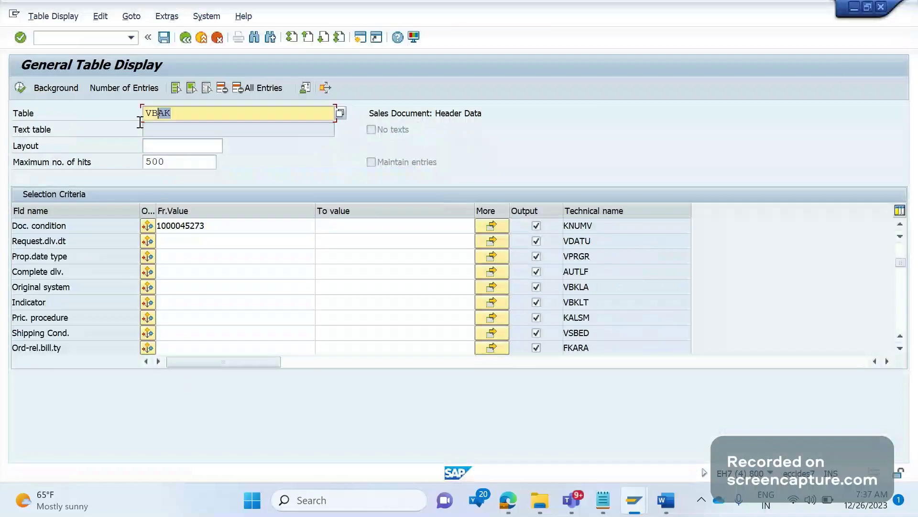
key(BackSpace)
text(RK)
key(Return)
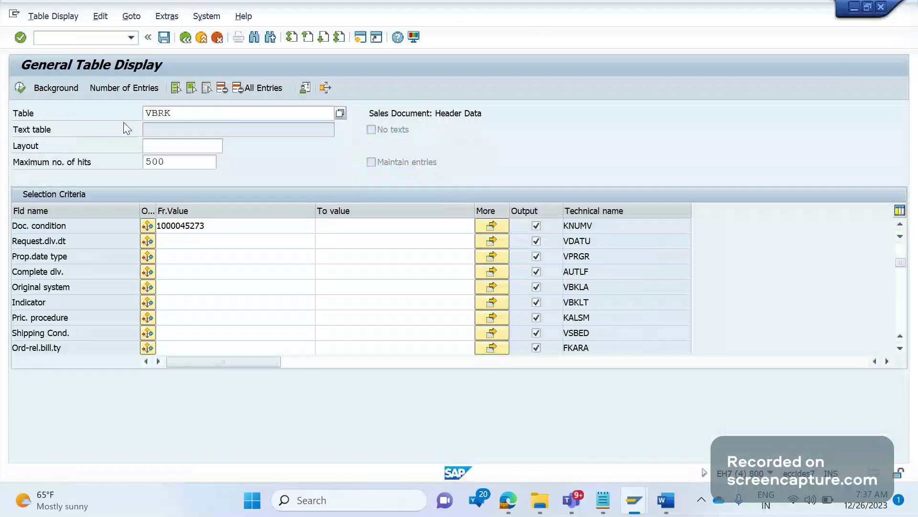
key(ctrl+f)
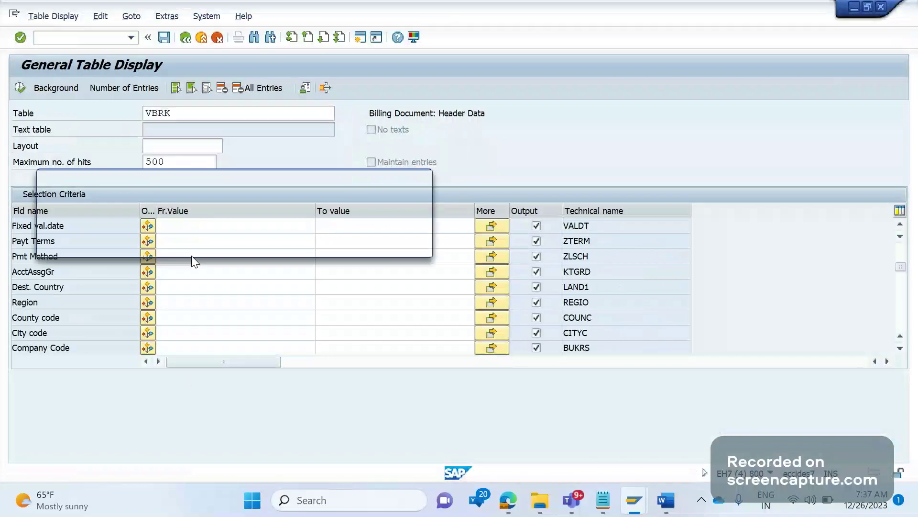
text(KN)
key(Down)
key(Return)
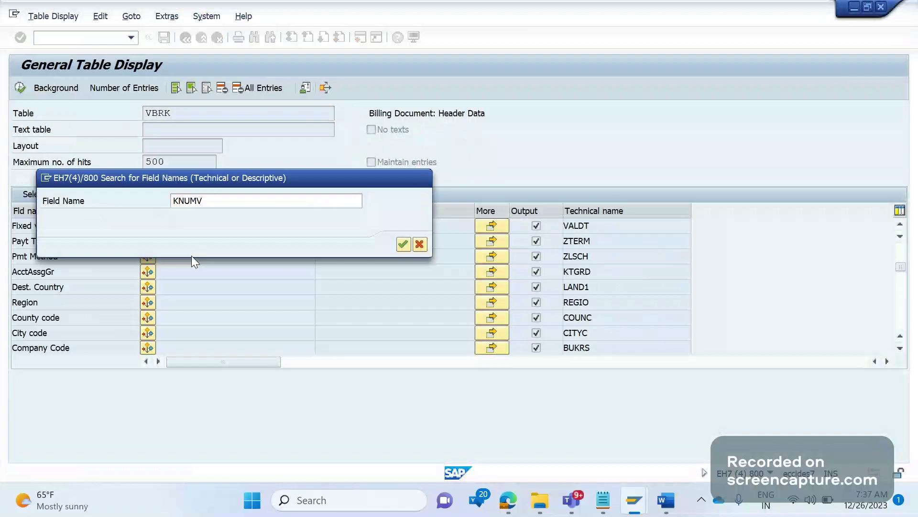
key(Return)
click(190, 226)
key(ctrl+v)
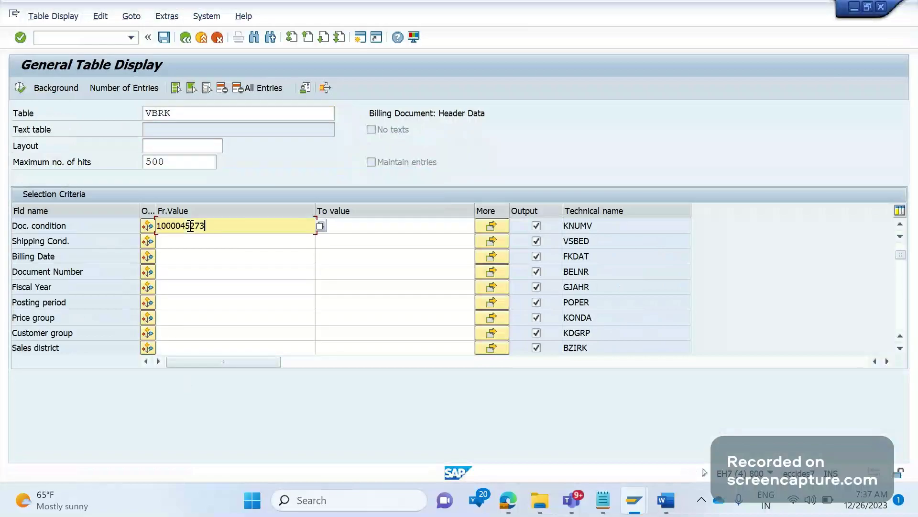
key(Return)
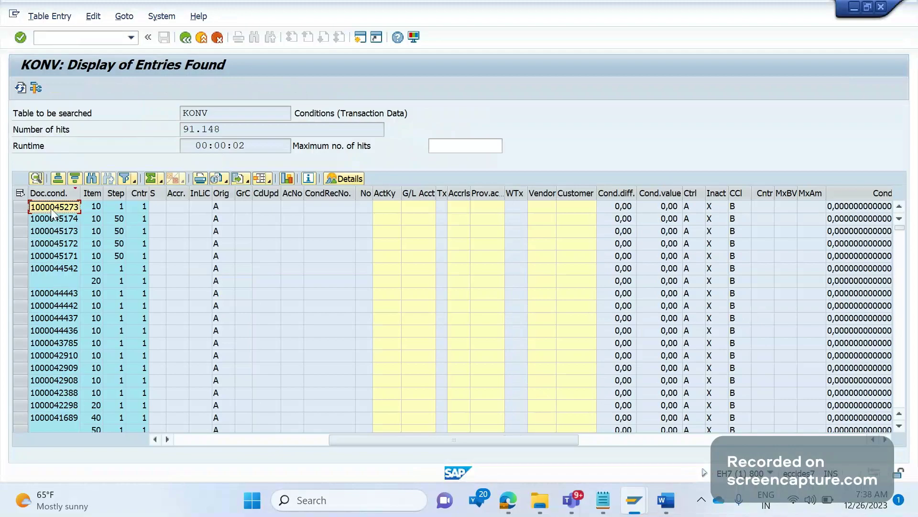
Step: Copy the visible range of Doc.cond. values from KONV, add them as multiple KNUMV selections in VBRK, and run the selection
shift+click(51, 425)
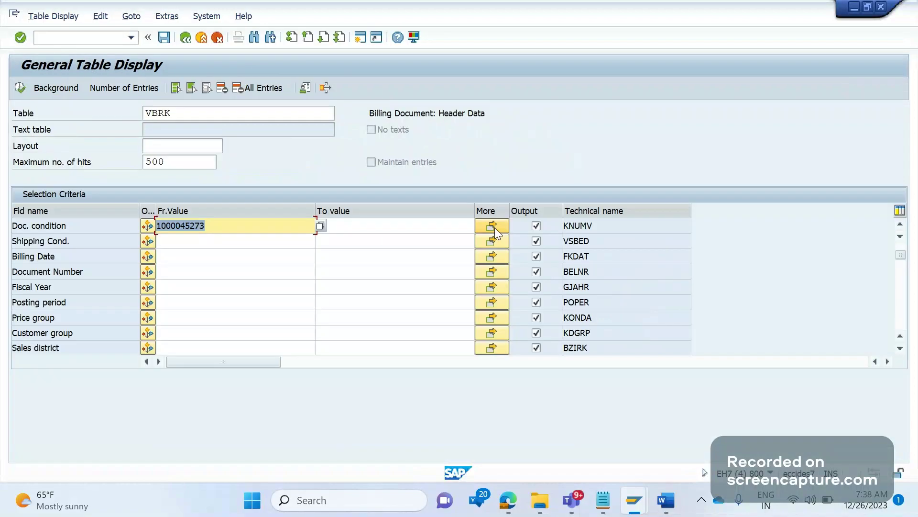
click(495, 228)
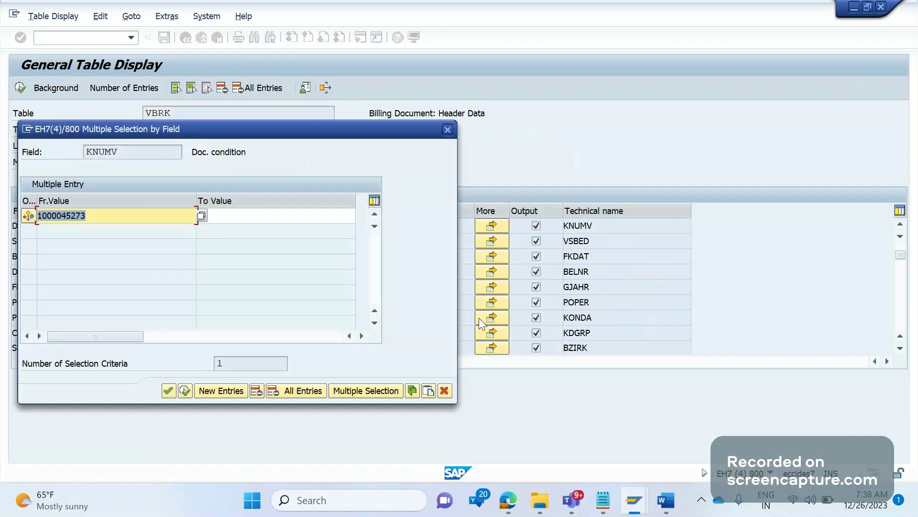
click(428, 391)
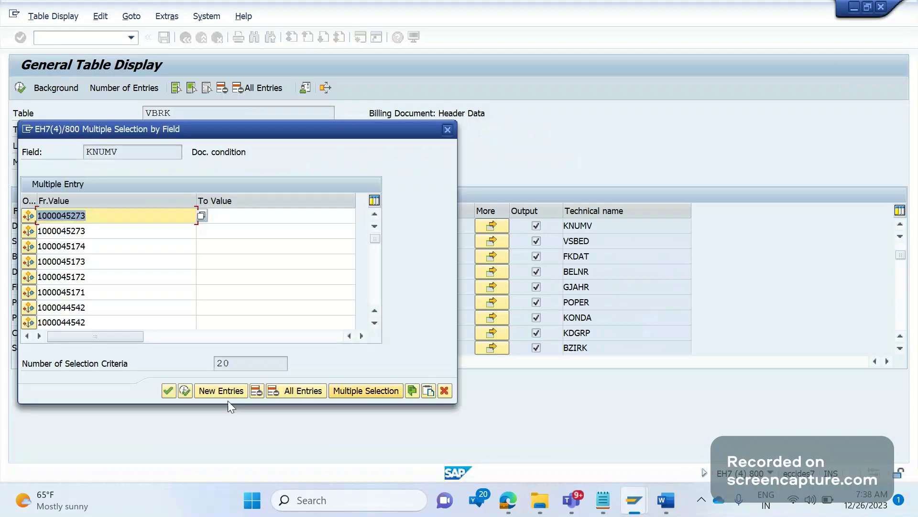
click(185, 390)
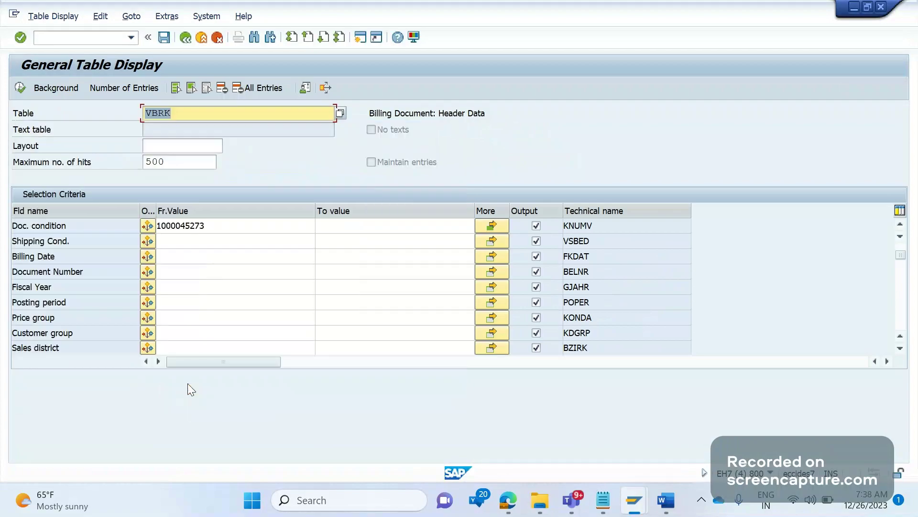
Step: Load table VBAK and run its selection with the copied Doc.cond. values as multiple entries for KNUMV
text(VBAK)
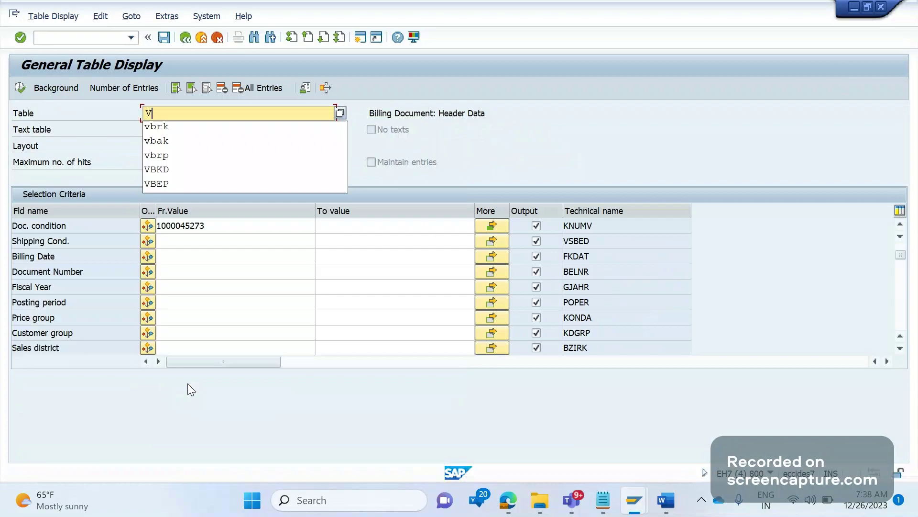
key(Return)
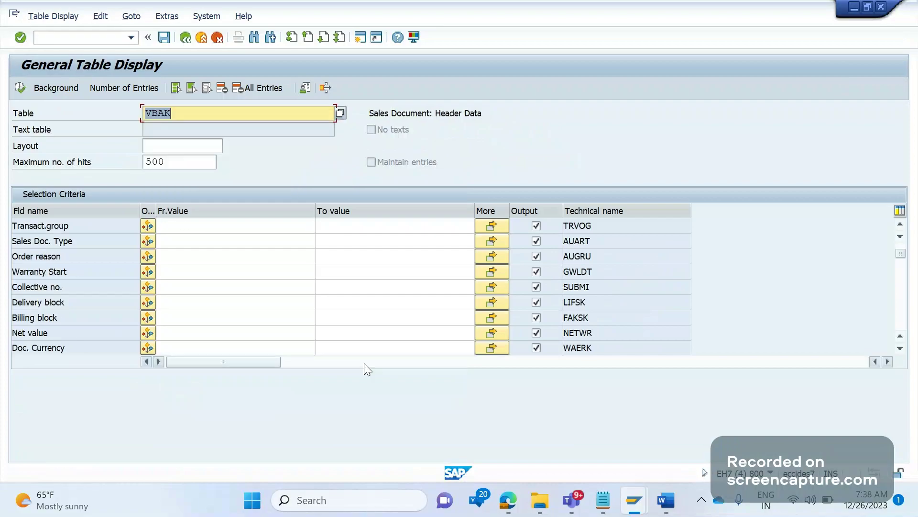
key(ctrl+f)
text(KNU)
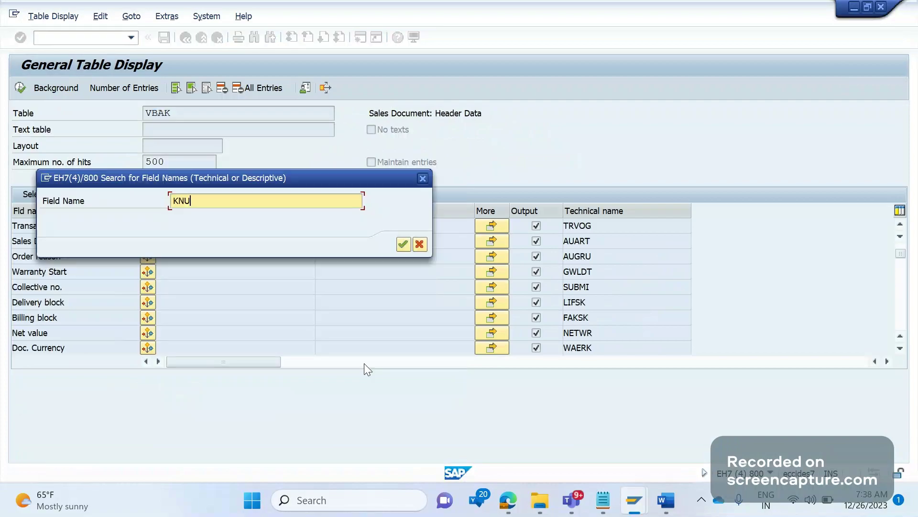
key(Return)
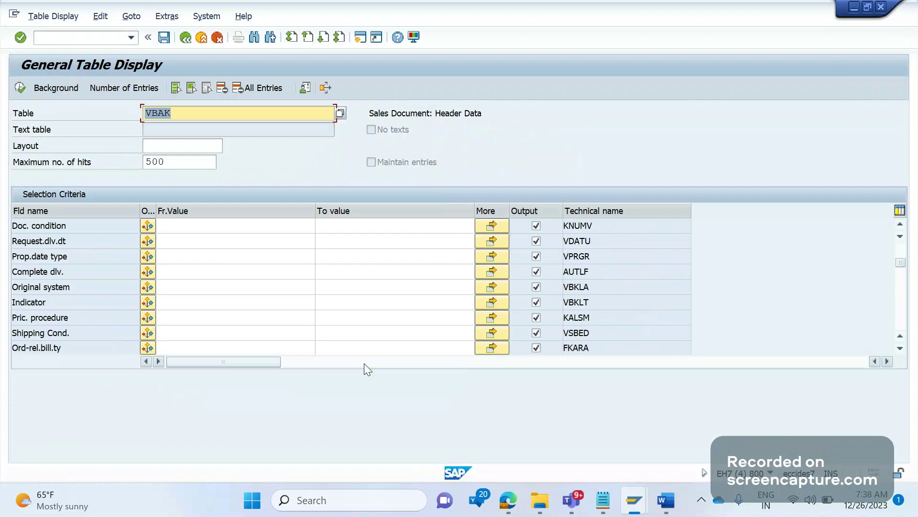
click(485, 230)
click(428, 390)
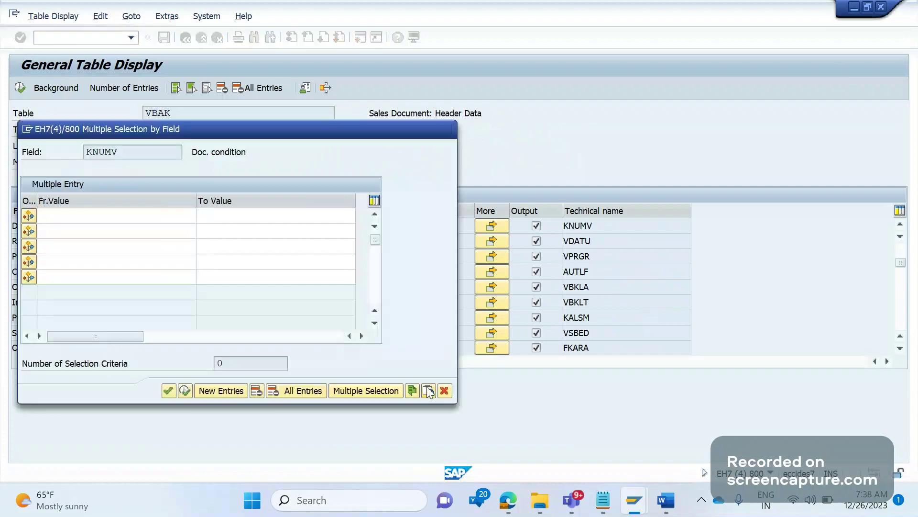
key(F8)
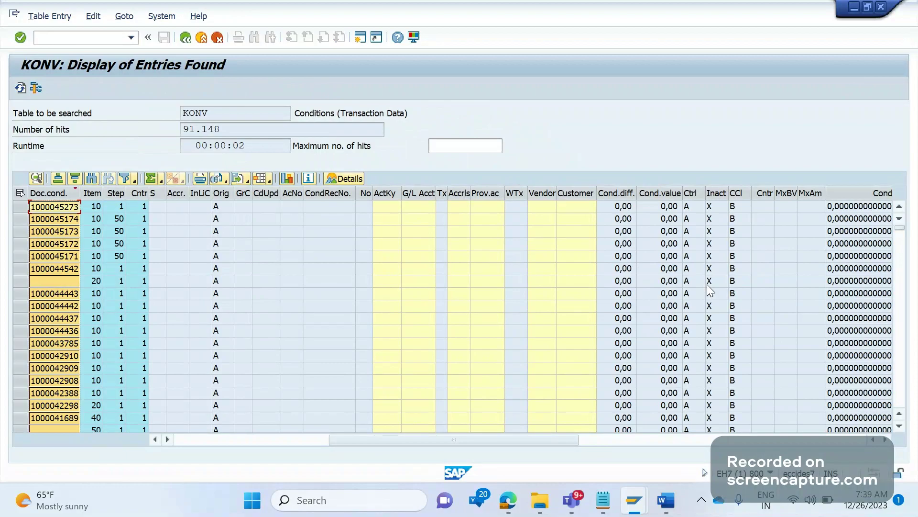
Step: Switch to the Word document and review the Requirement 13 text and its code, from the data declarations to the xkomv loop
click(668, 504)
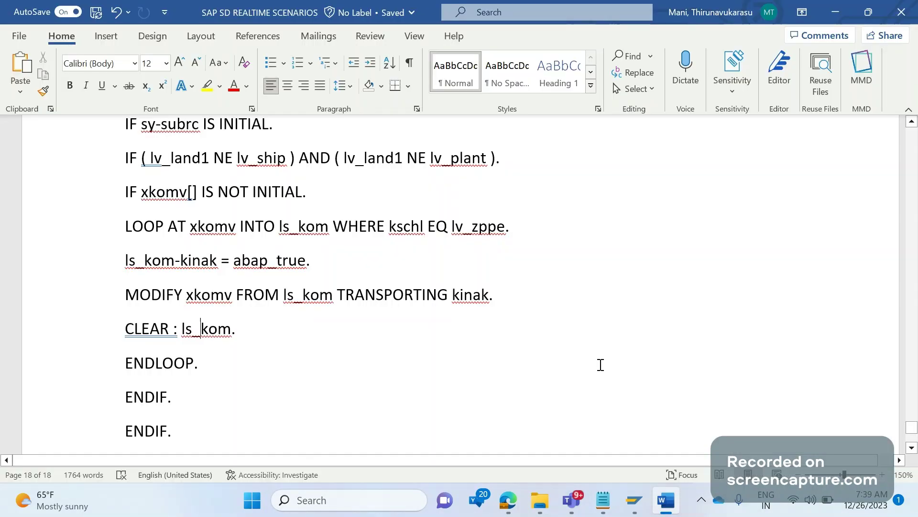
scroll(601, 365, up, 5)
scroll(600, 365, up, 1)
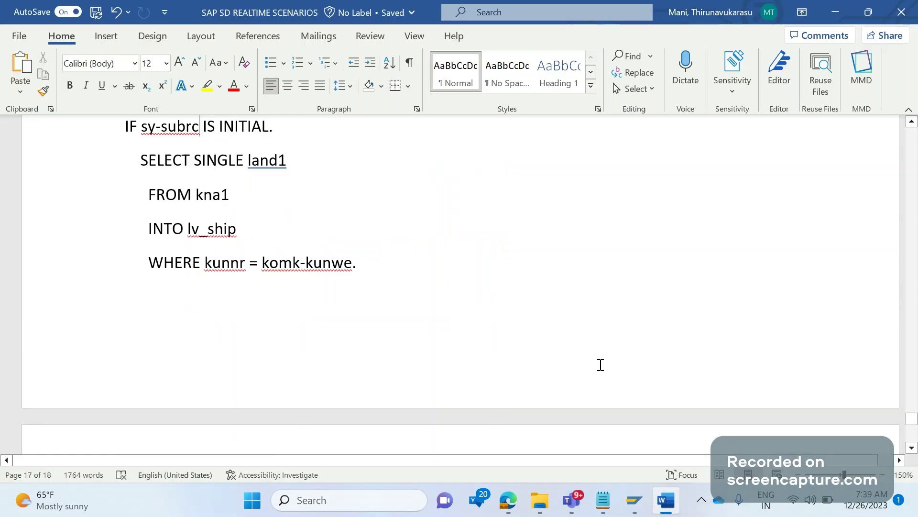
scroll(601, 365, up, 2)
scroll(600, 365, up, 4)
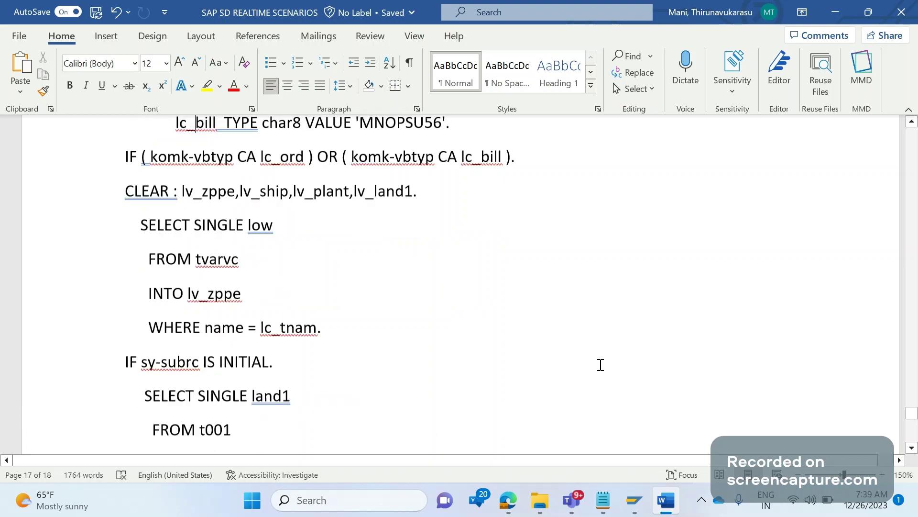
scroll(601, 365, up, 2)
scroll(601, 364, up, 1)
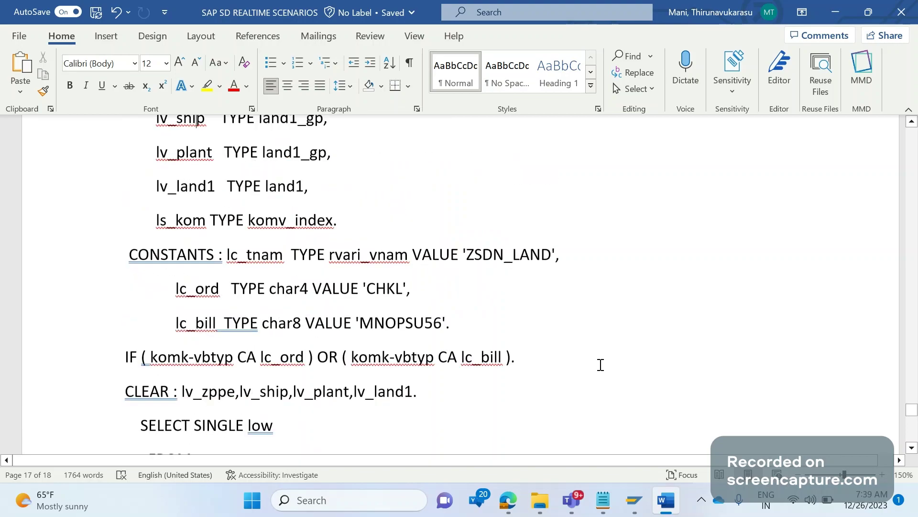
scroll(601, 365, up, 1)
scroll(600, 364, up, 1)
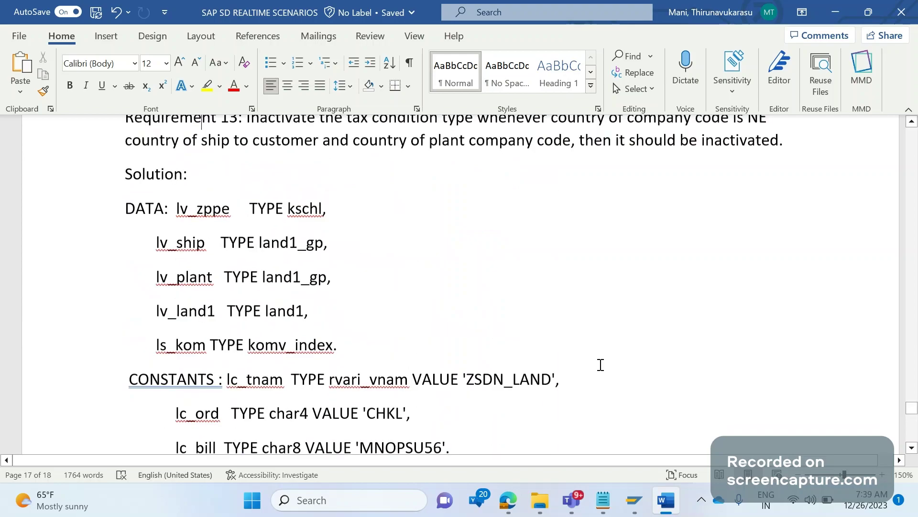
scroll(601, 364, up, 1)
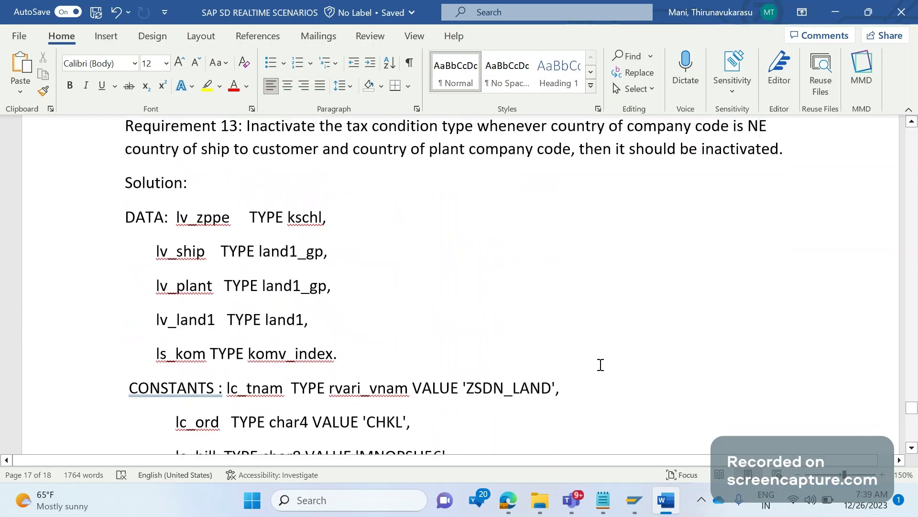
scroll(601, 365, up, 4)
scroll(601, 364, down, 3)
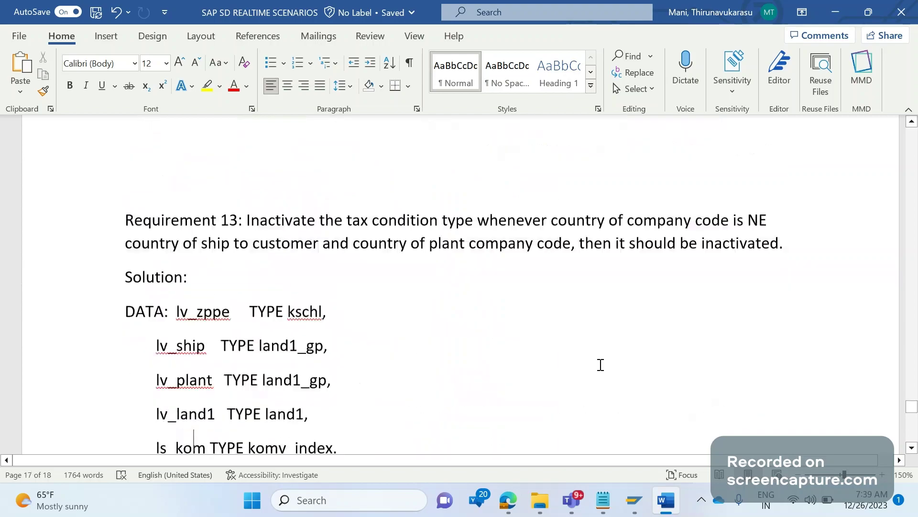
scroll(601, 364, down, 3)
scroll(601, 364, down, 5)
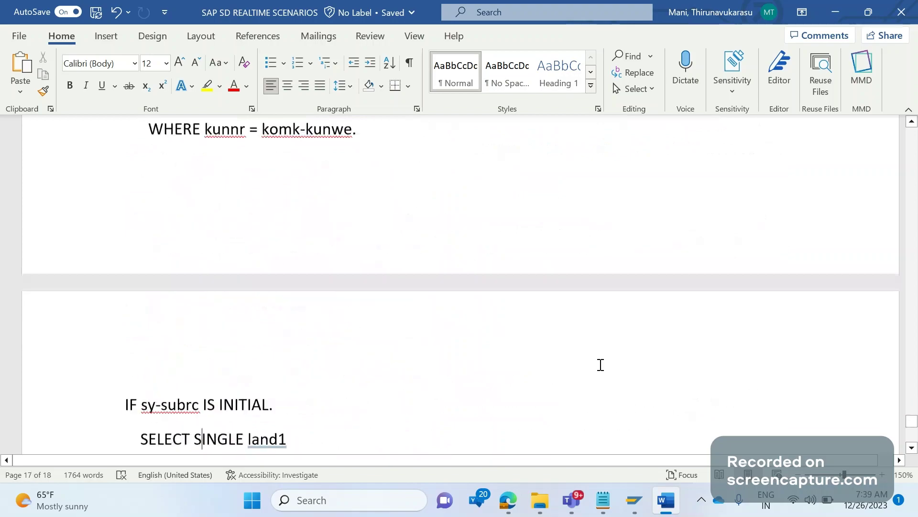
scroll(601, 365, down, 2)
scroll(601, 364, down, 5)
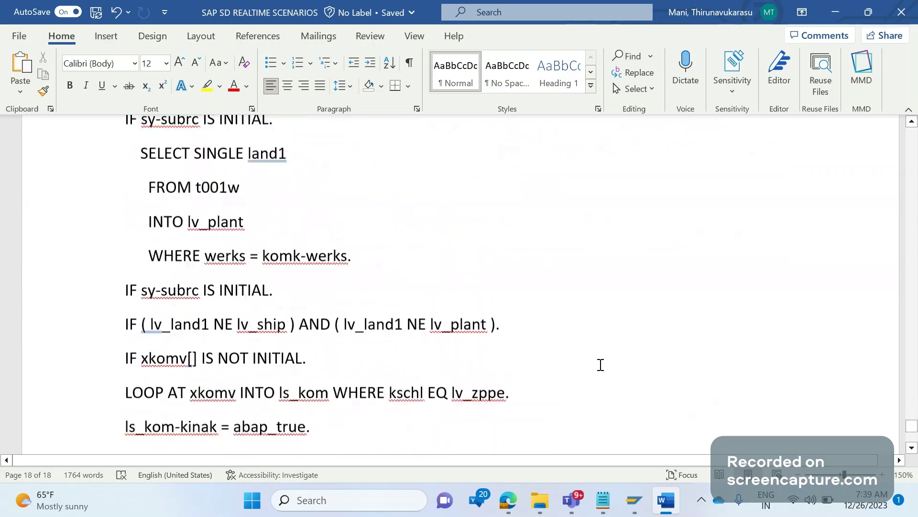
Step: Extend the dashed separator line below the TVARVC and TVARV table note at the end of the document
scroll(601, 365, down, 4)
scroll(600, 364, down, 6)
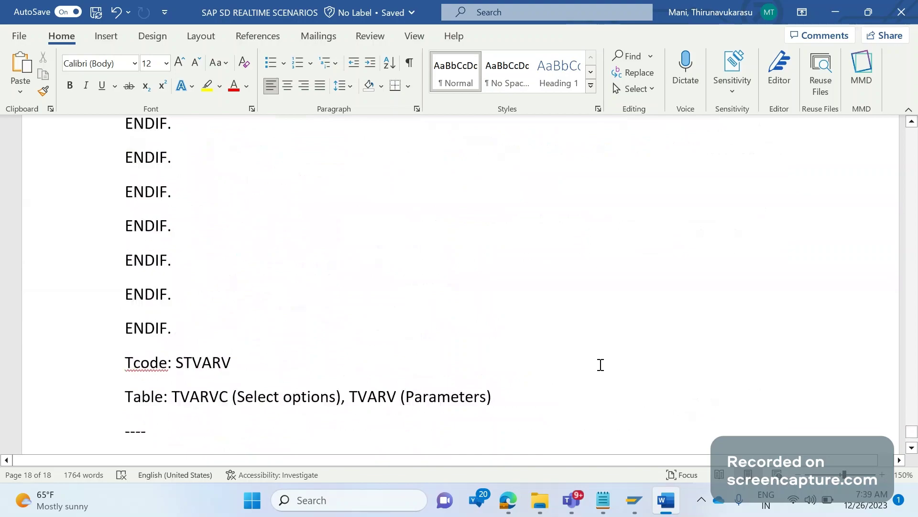
text(-)
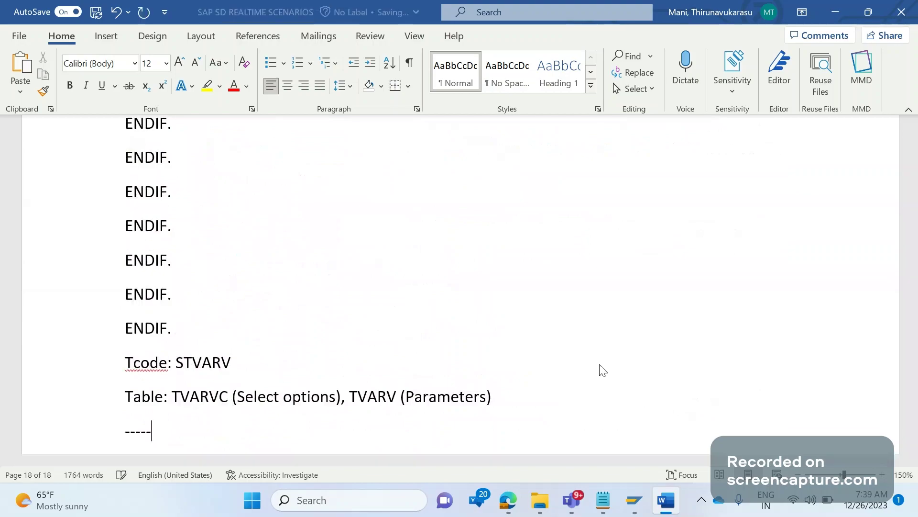
text(-----------------------------------------------------------------)
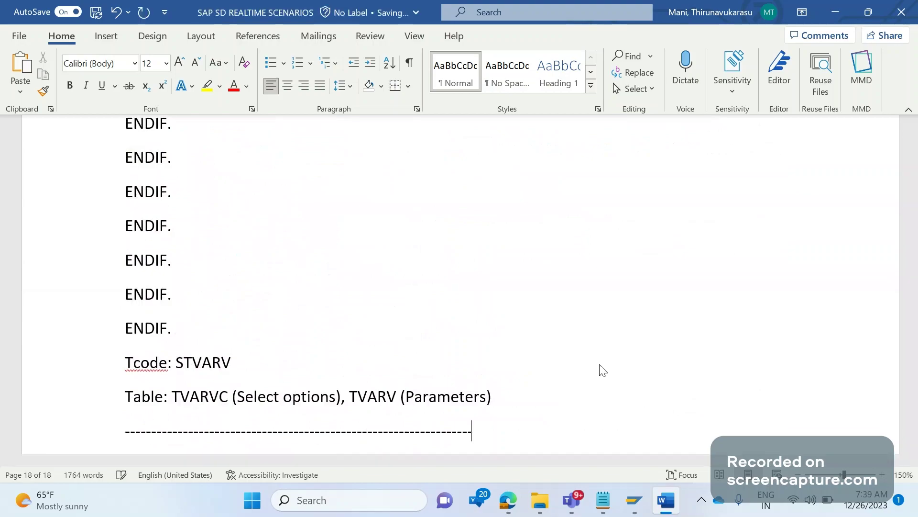
Step: Replace the dashed separator below the TVARVC and TVARV table note with the include name RV61AFZB
key(Return)
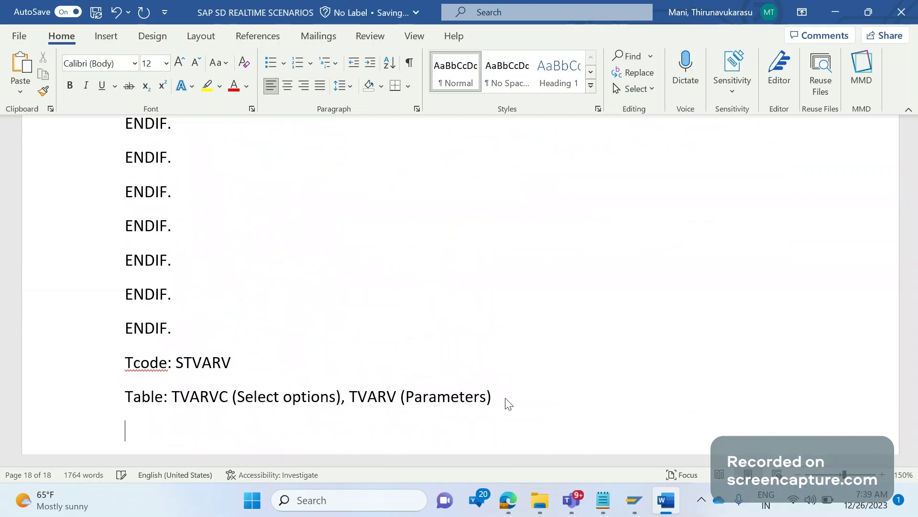
text(RV)
text(6A)
text(AFZ)
key(BackSpace)
key(BackSpace)
key(BackSpace)
text(FZB)
key(Left)
key(Left)
key(Left)
key(Left)
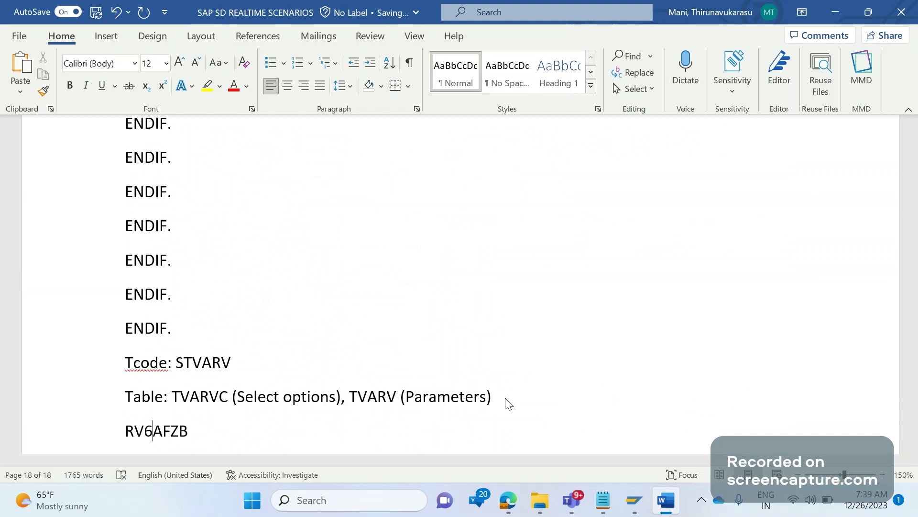
text(1)
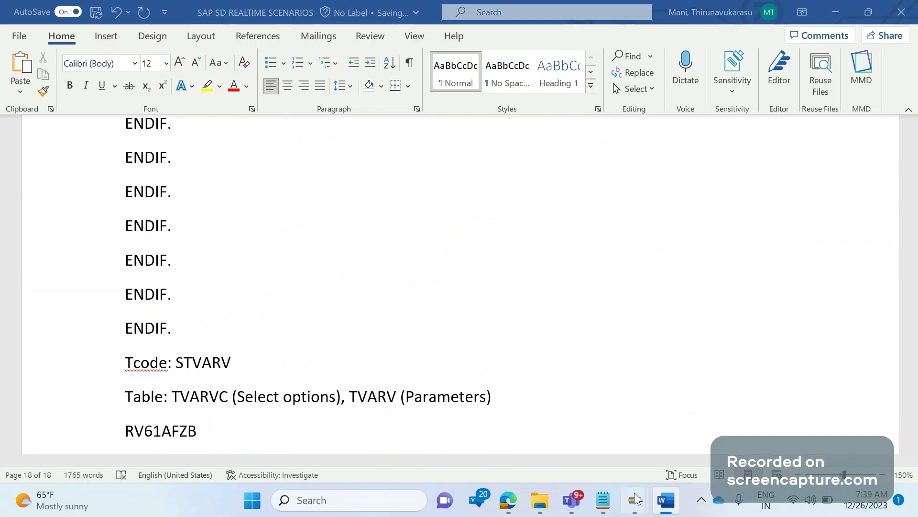
Step: Switch to SAP, dismiss the SD document category list, and open transaction SE38
mouse_move(636, 498)
click(636, 410)
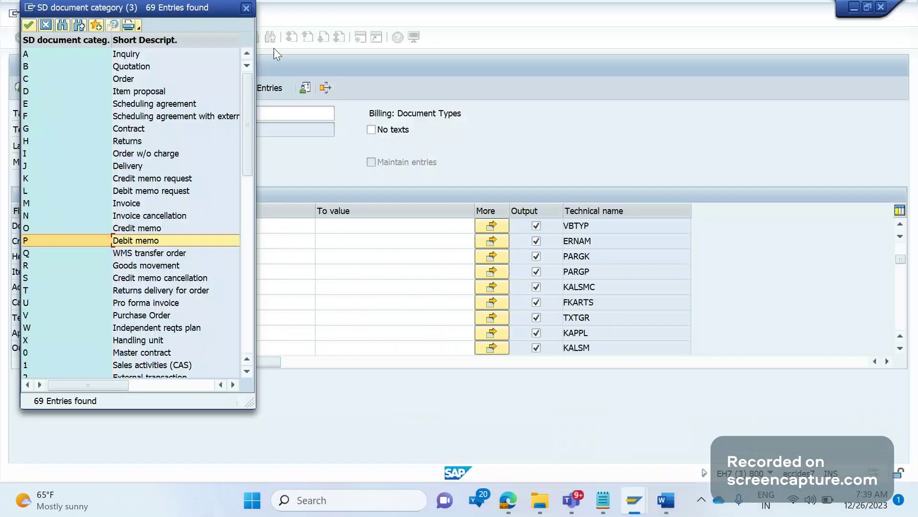
click(247, 8)
click(92, 36)
text(/NSE)
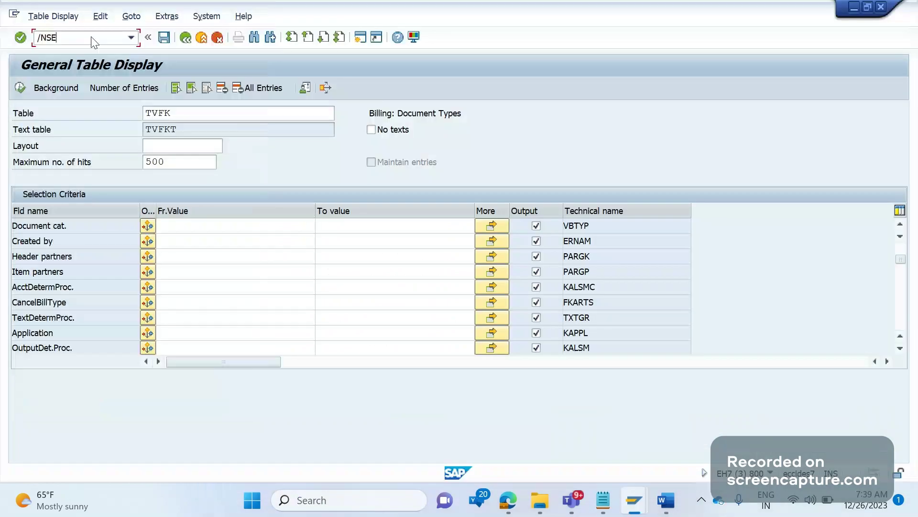
text(38)
key(Return)
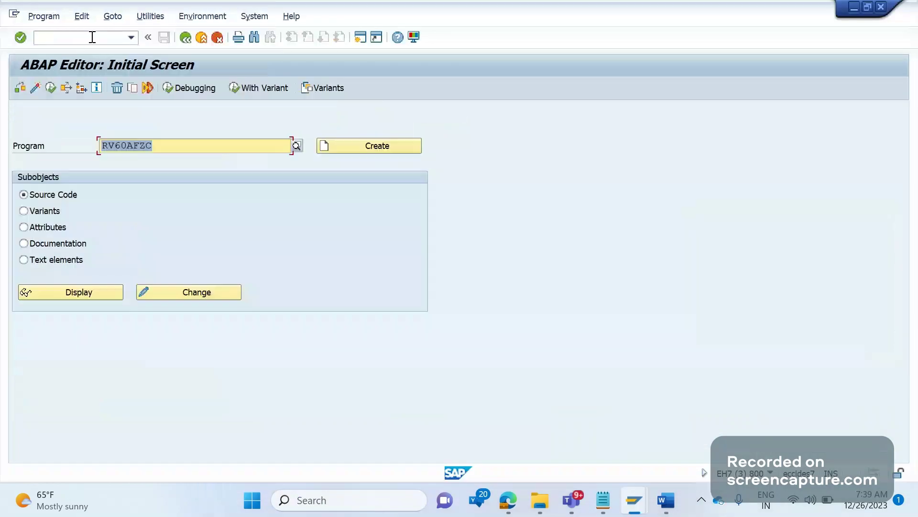
Step: Display the source code of the program RV61AFZB
text(RV61)
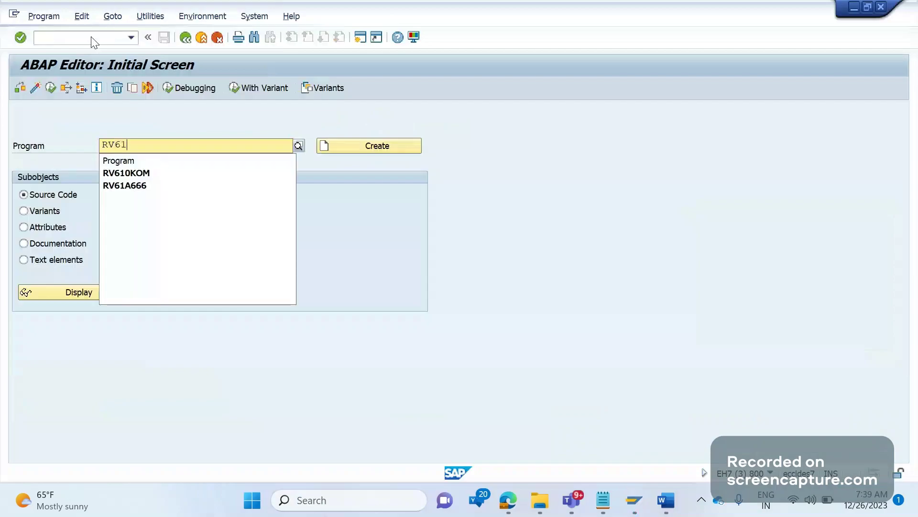
text(AFZB)
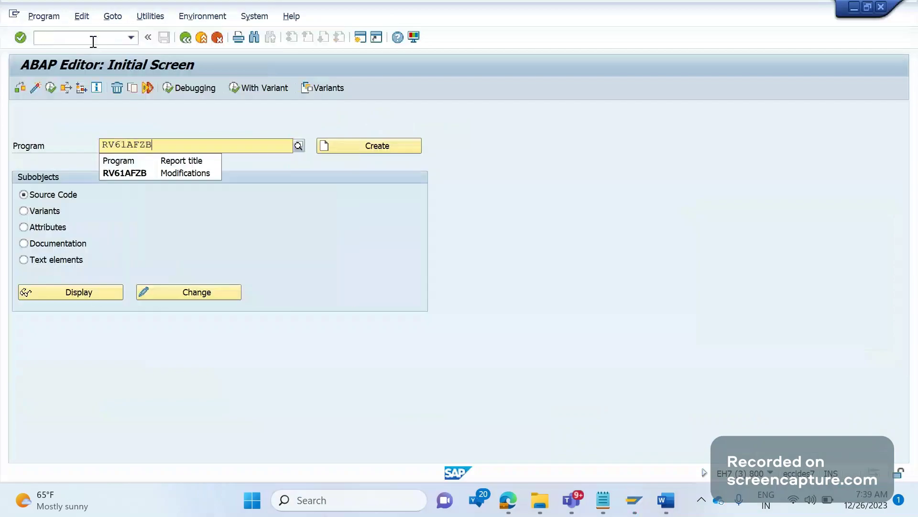
click(144, 174)
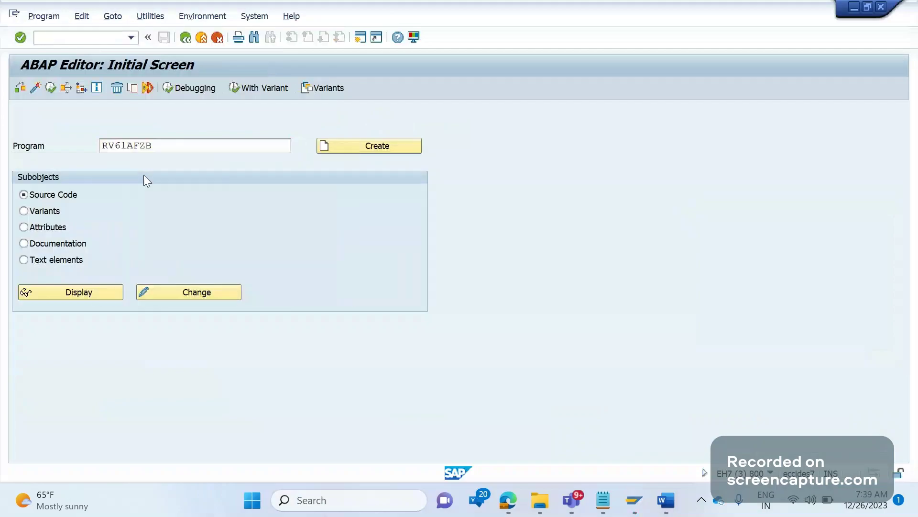
click(83, 287)
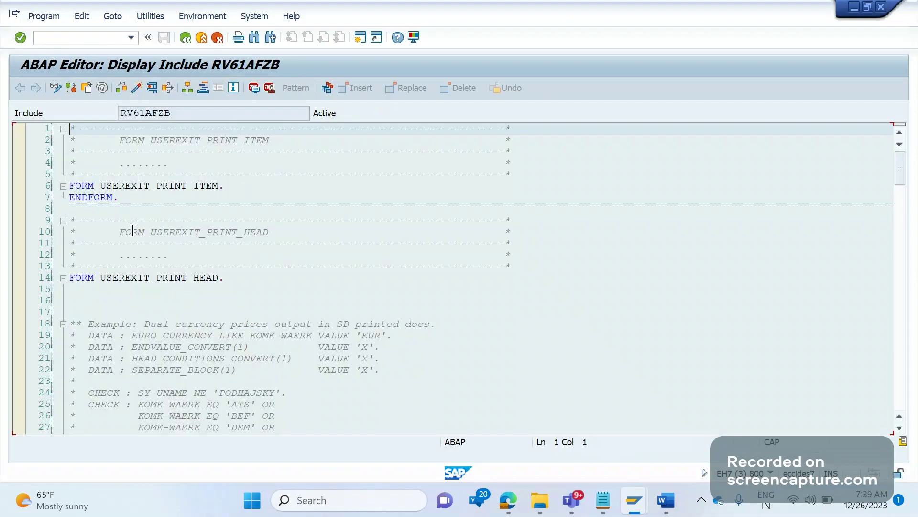
Step: Find the form USEREXIT_XKOMV_BEWERTEN_INIT in the include and copy its name from the FORM statement
click(81, 277)
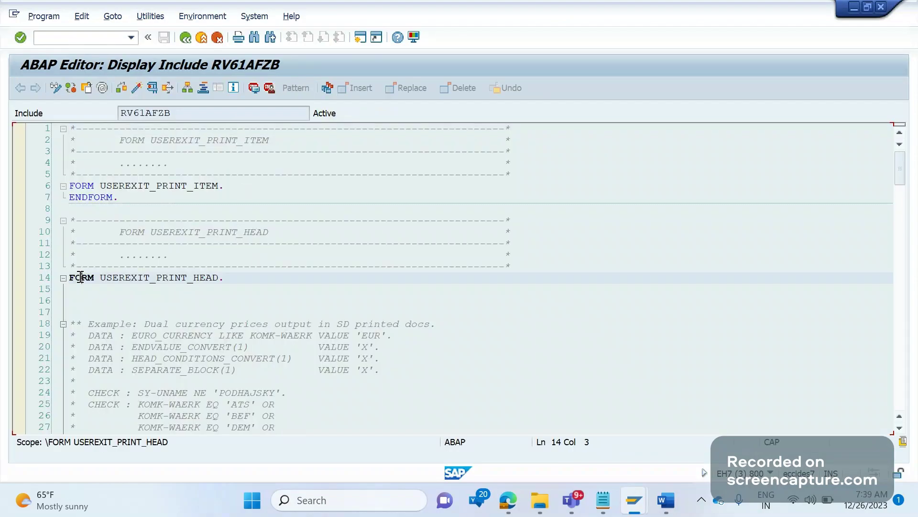
key(Page_Down)
key(Page_Down)
key(Page_Down)
key(Page_Down)
key(Page_Down)
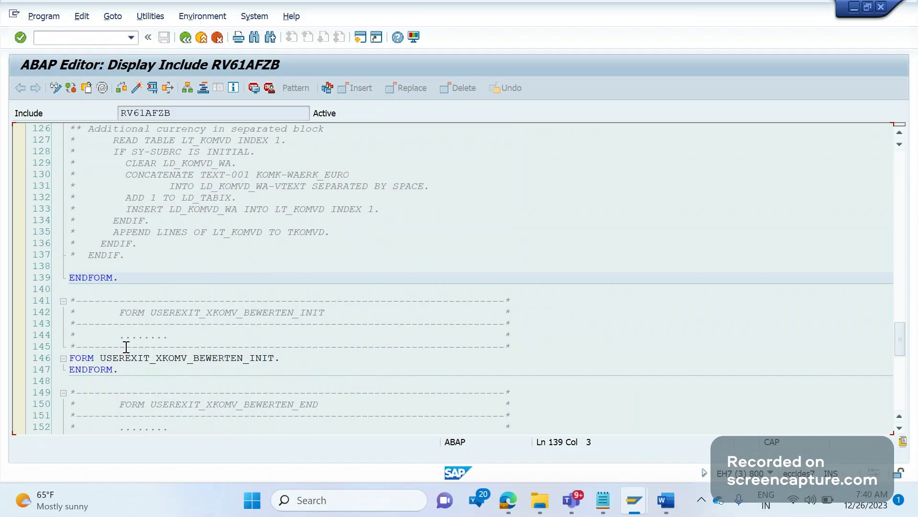
click(277, 358)
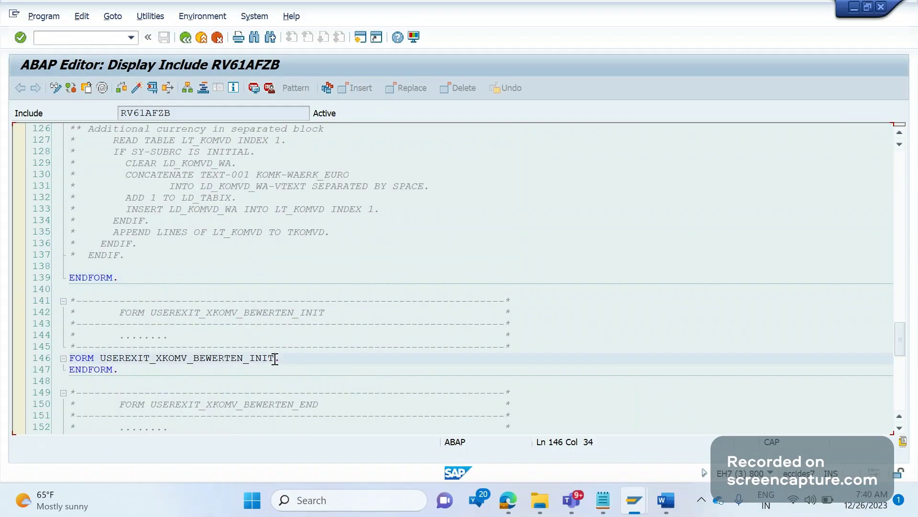
drag(275, 359, 100, 358)
key(ctrl+c)
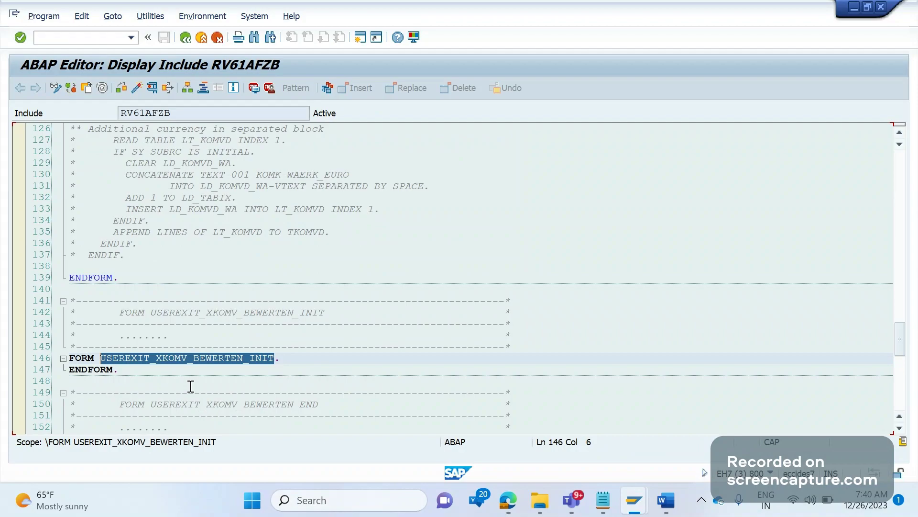
Step: In the Word document, add "- >" after RV61AFZB, followed by the copied USEREXIT_XKOMV_BEWERTEN_INIT as plain text, with a space before it
key(alt+Tab)
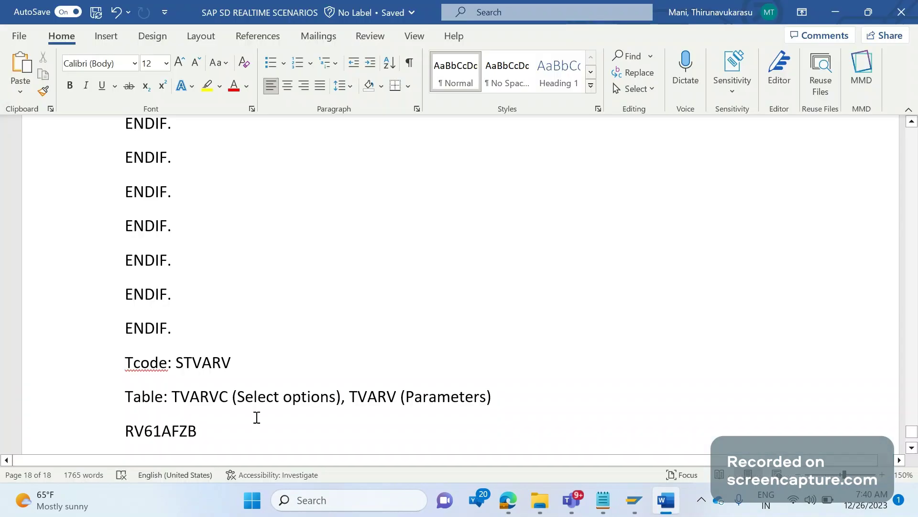
text(- >)
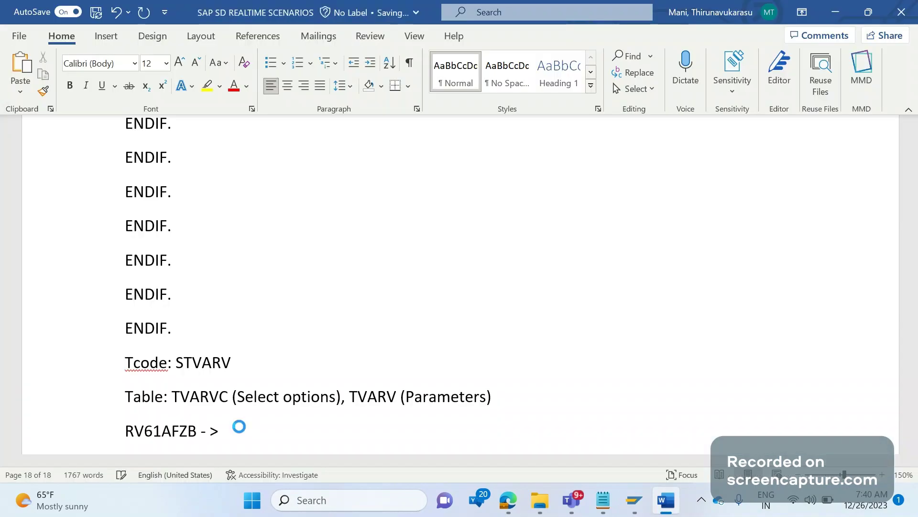
key(ctrl+v)
click(478, 434)
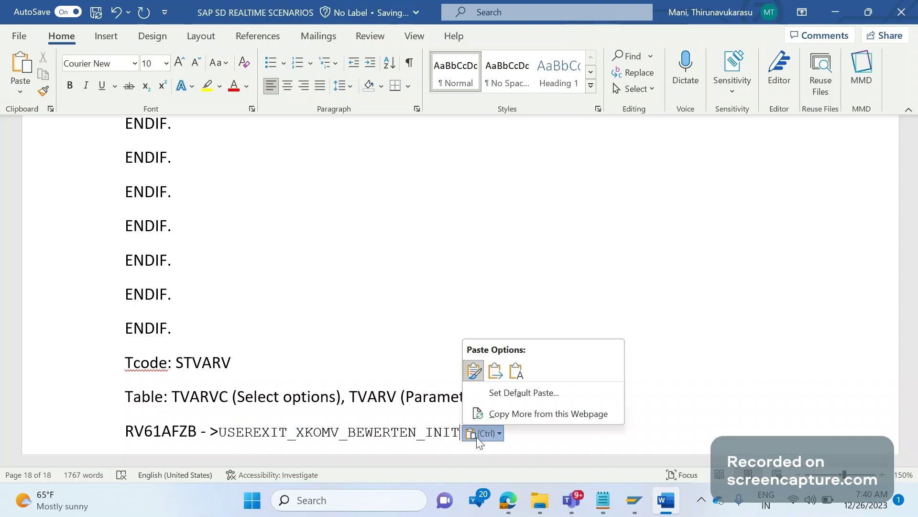
click(222, 432)
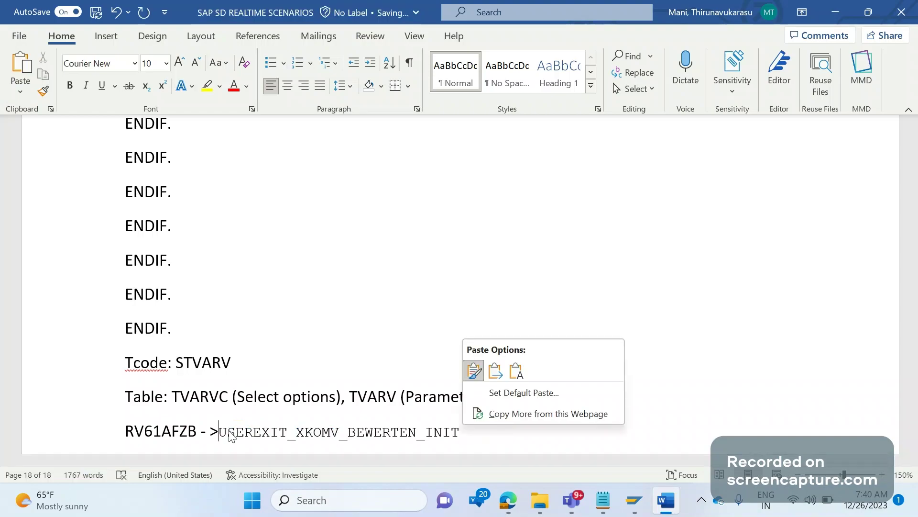
click(516, 371)
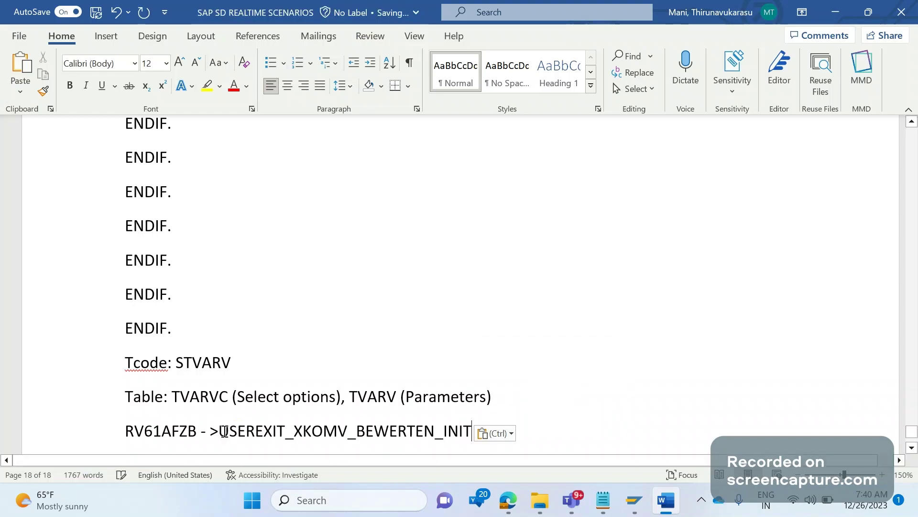
click(222, 432)
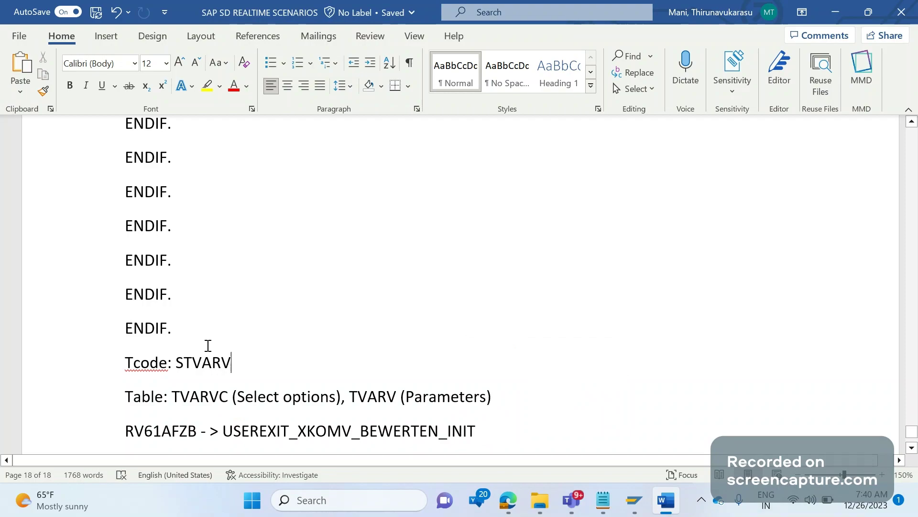
drag(208, 345, 130, 239)
click(167, 362)
click(168, 328)
drag(173, 328, 120, 267)
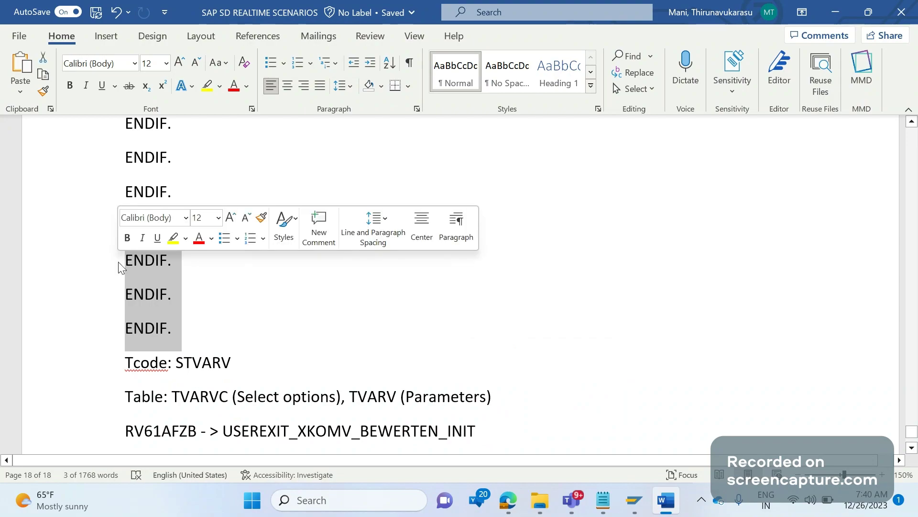
click(236, 292)
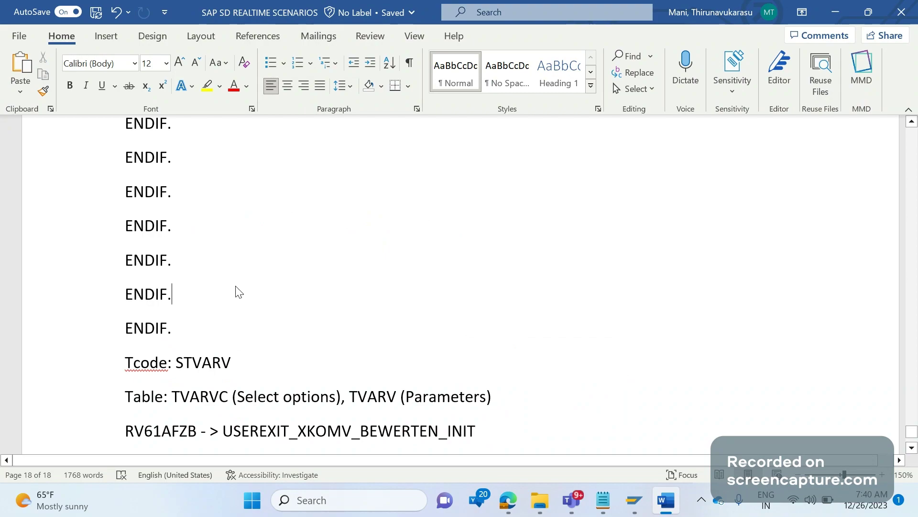
Step: Switch back to the SAP include and review the user exit forms USEREXIT_XKOMV_BEWERTEN_INIT and USEREXIT_XKOMV_BEWERTEN_END
key(alt+Tab)
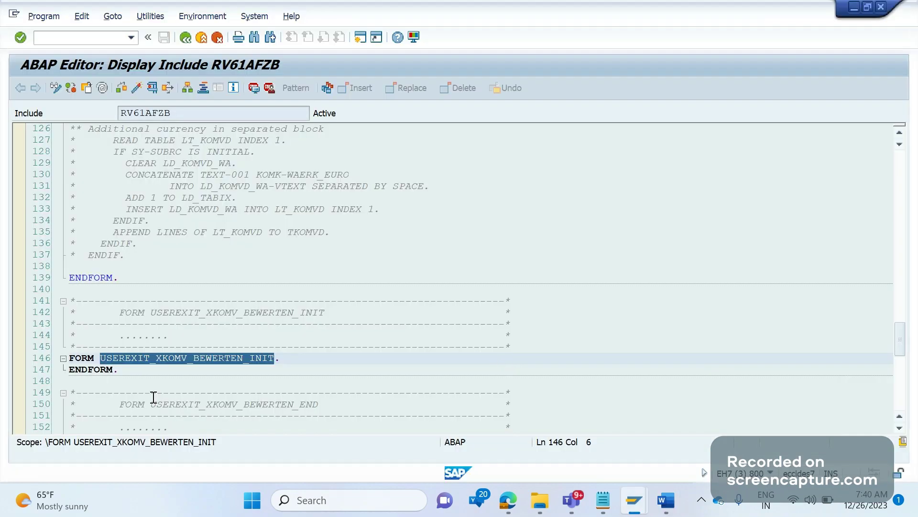
click(255, 415)
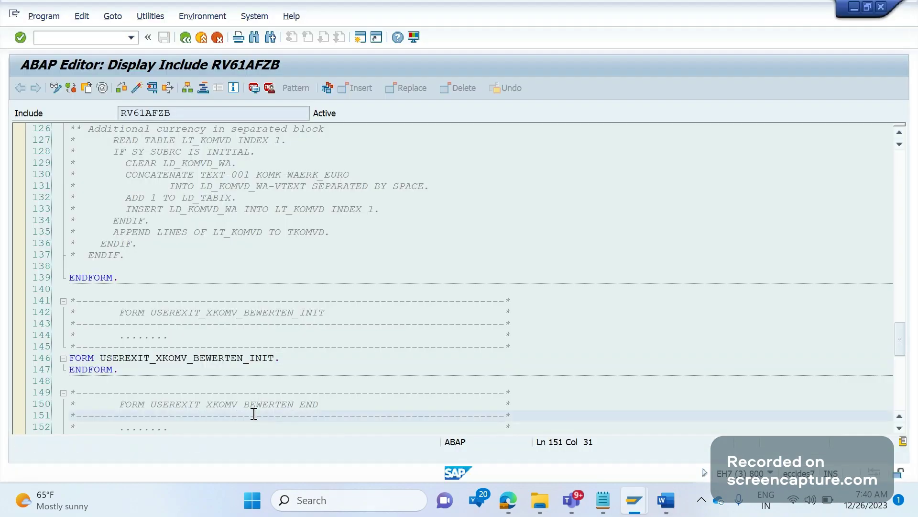
key(Down)
key(Down)
key(Down)
key(Down)
key(Down)
key(Down)
key(Down)
key(Down)
key(Down)
key(Down)
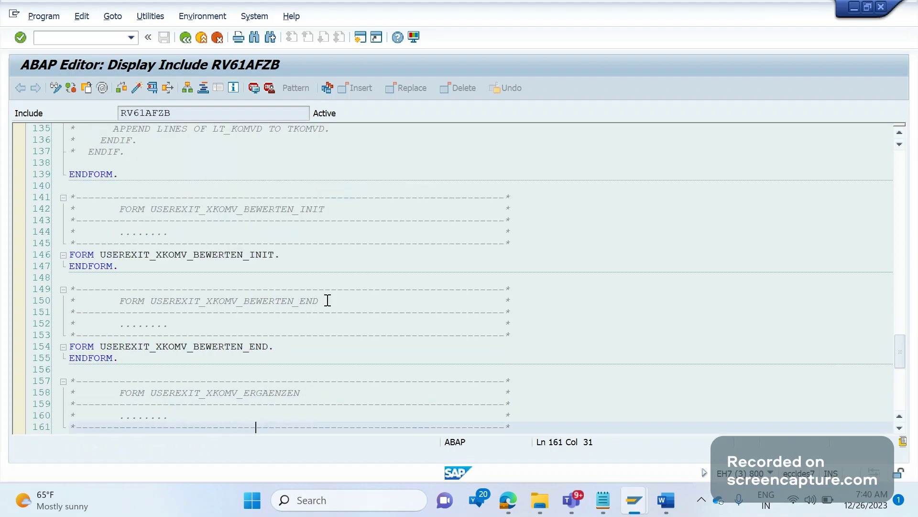
drag(327, 300, 150, 301)
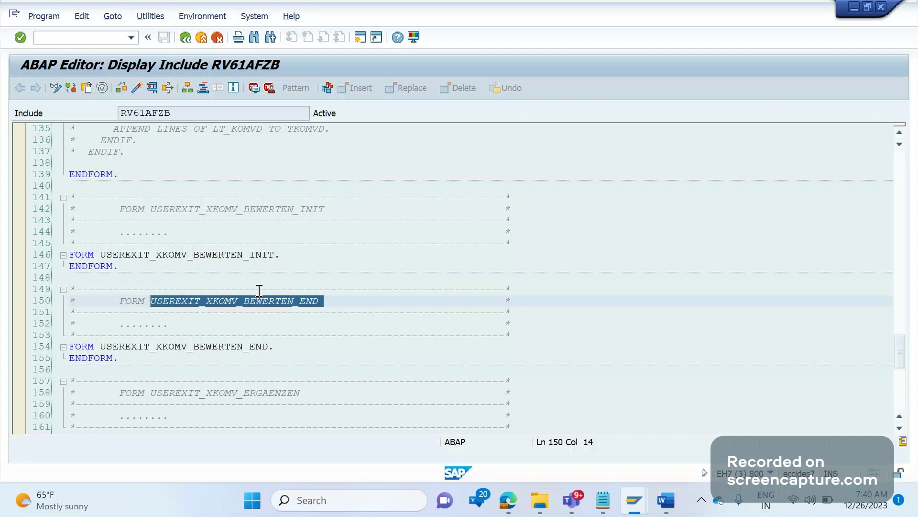
click(285, 258)
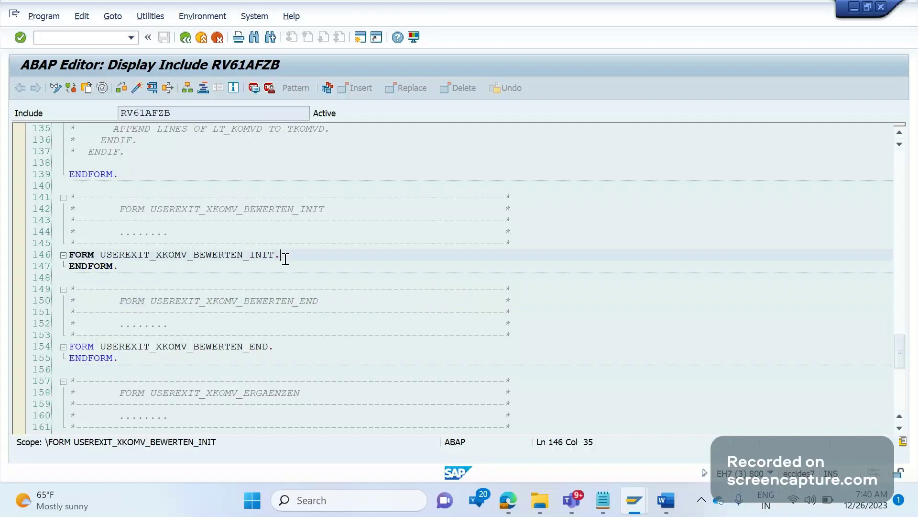
Step: Switch to the SAP session showing table VBAK, open transaction SE37, and display the function module PRICING
click(620, 484)
click(791, 451)
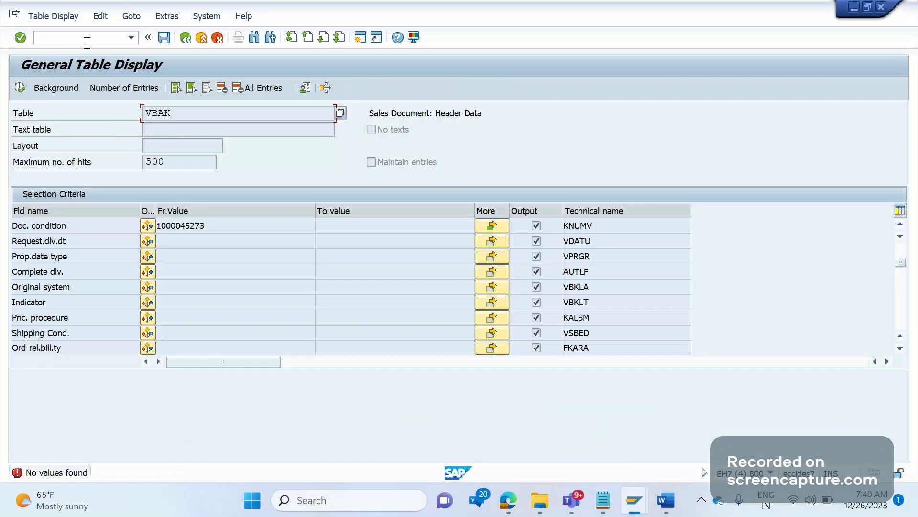
click(87, 43)
text(/nse37)
key(Return)
text(pricing)
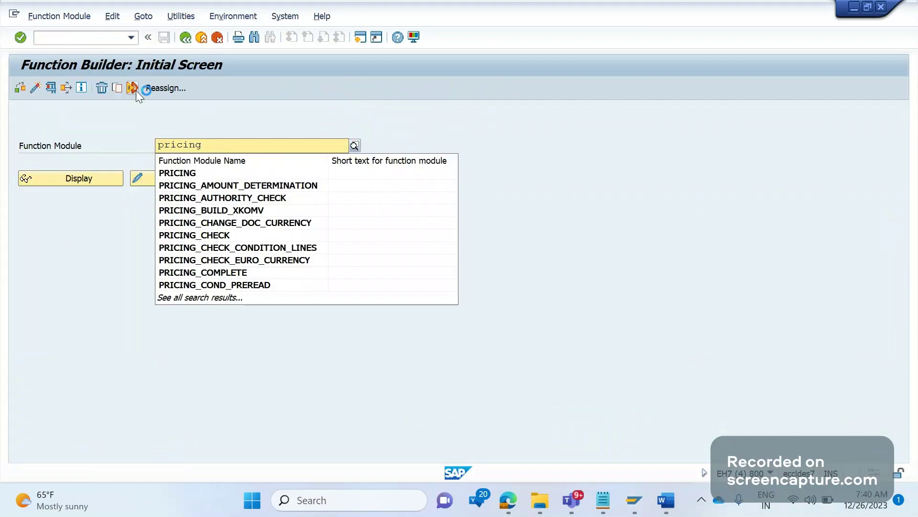
click(176, 174)
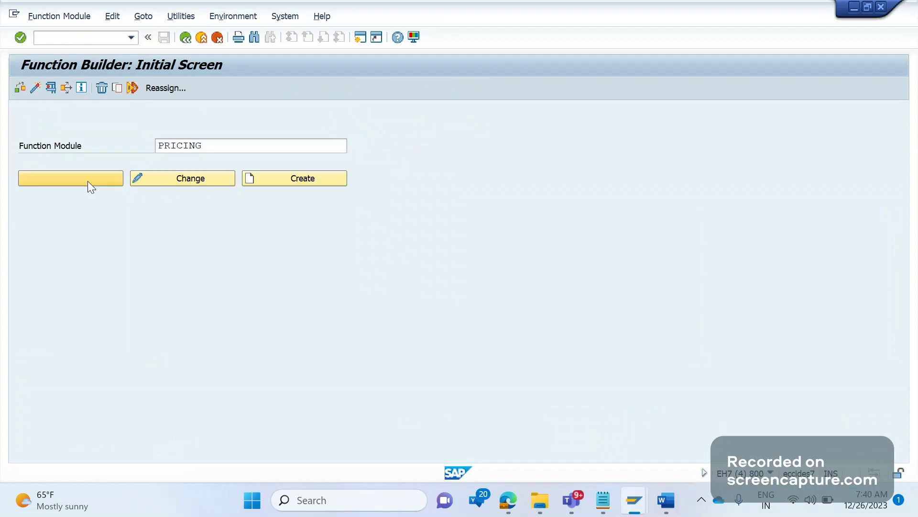
click(88, 181)
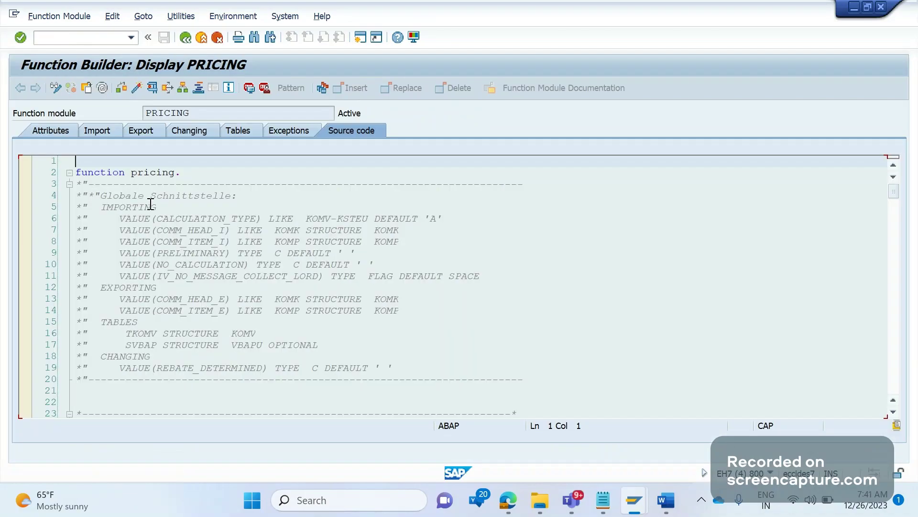
Step: Examine the PRICING source code down to the perform xkomv_bewerten call and the routines after it
scroll(150, 205, down, 14)
scroll(150, 204, down, 20)
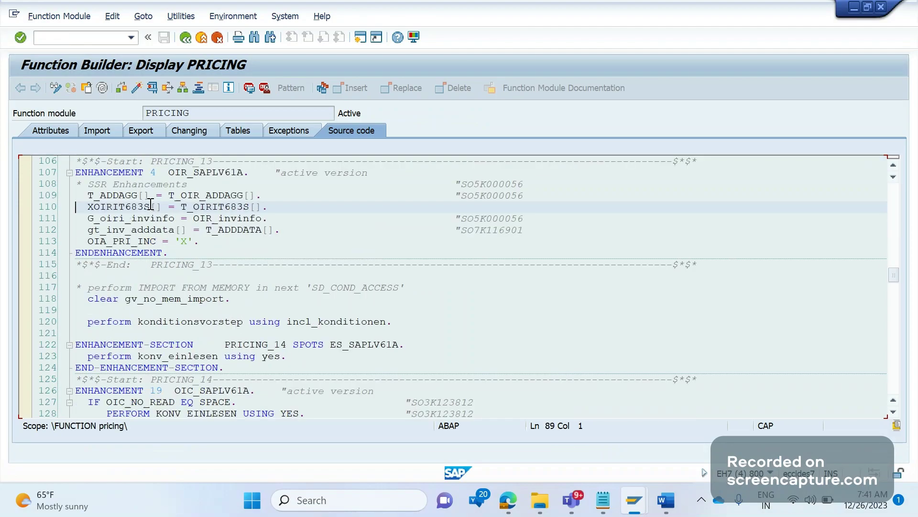
scroll(151, 205, down, 14)
scroll(150, 205, down, 7)
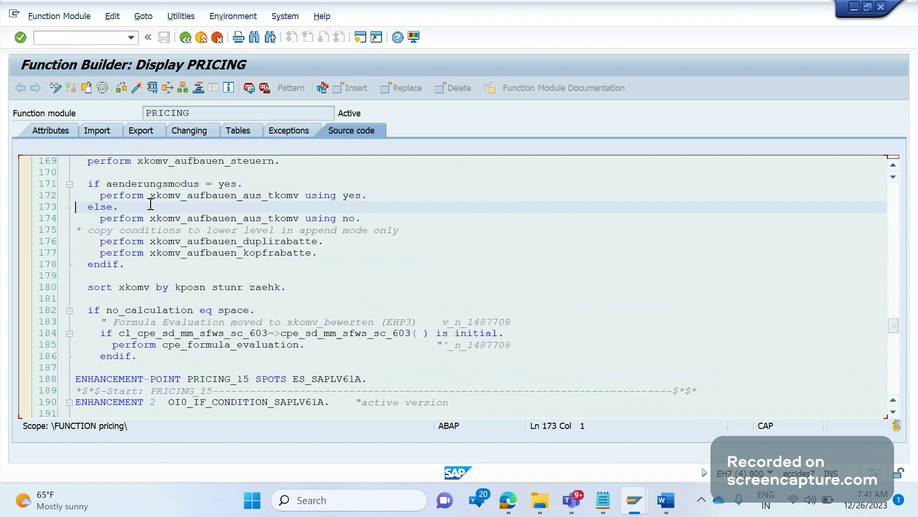
scroll(151, 204, down, 7)
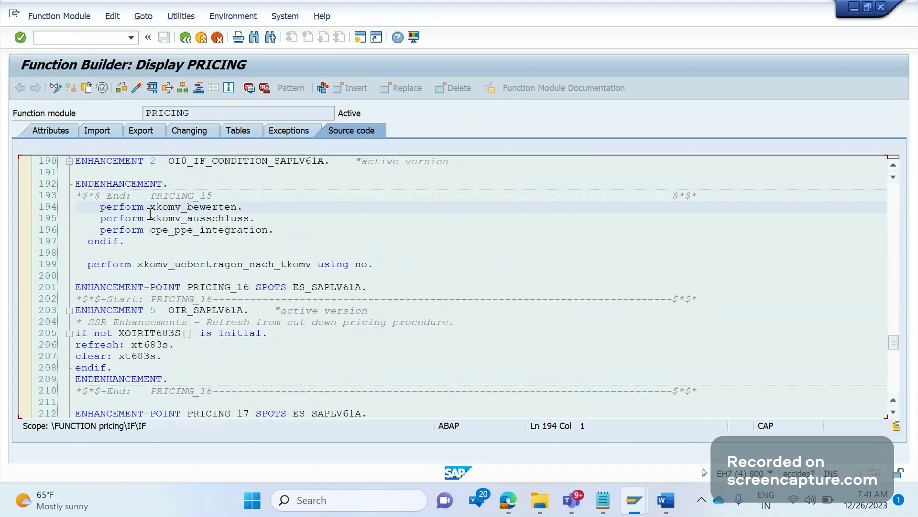
drag(151, 209, 194, 208)
click(217, 263)
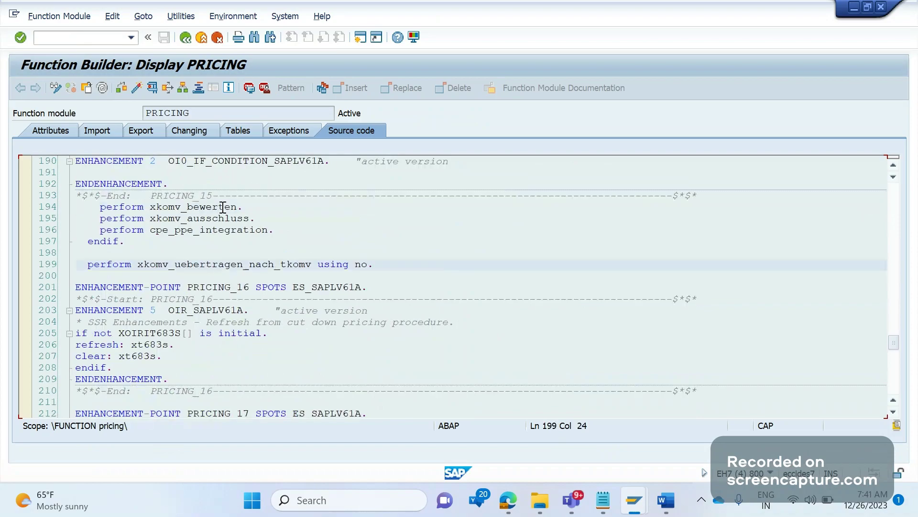
Step: Open the definition of the xkomv_bewerten routine from its perform call in the PRICING source code
click(224, 207)
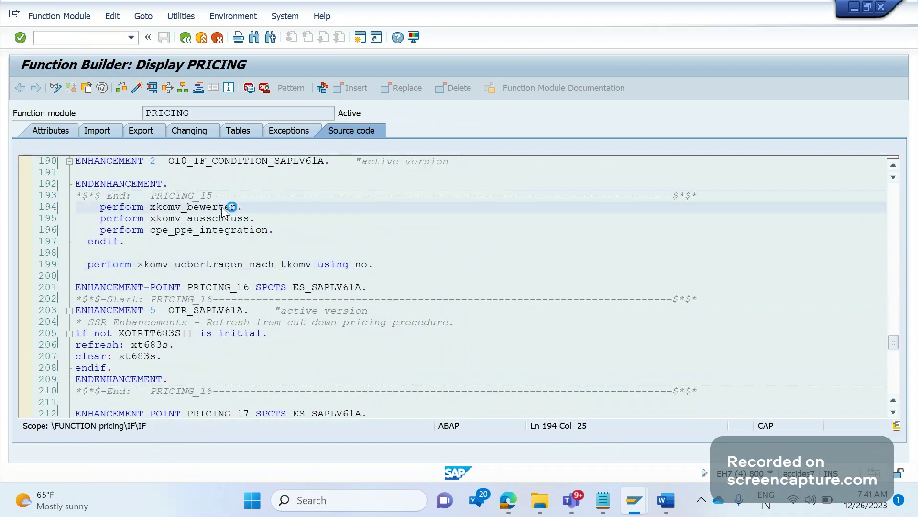
click(257, 250)
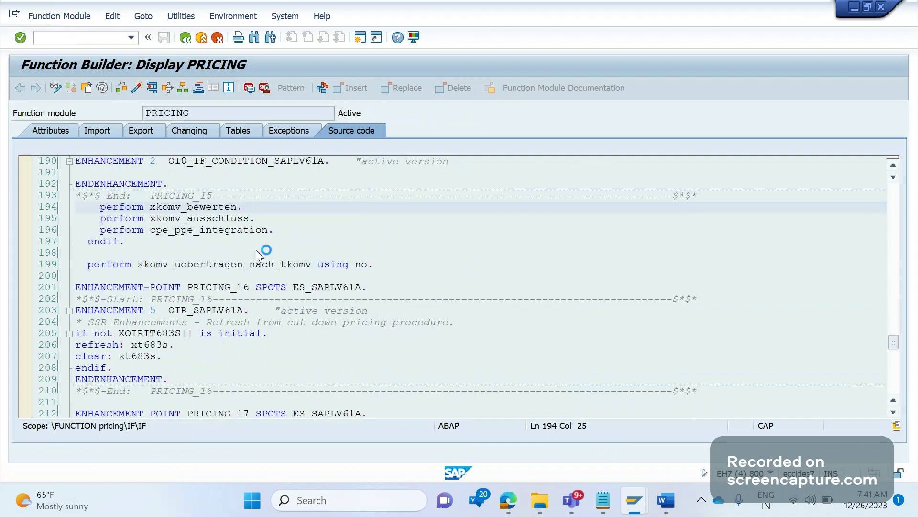
click(306, 329)
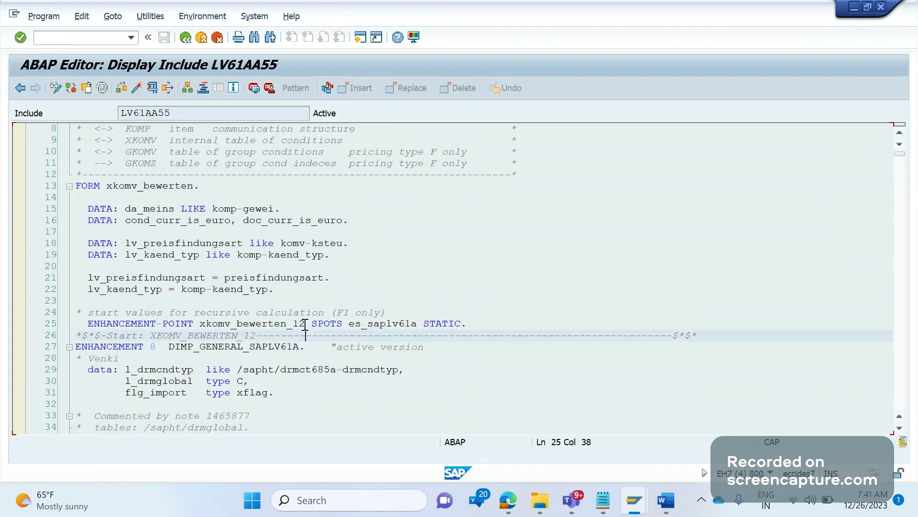
Step: Examine the xkomv_bewerten form in include LV61AA55 from its declarations down to the PERFORM userexit_xkomv_bewerten_init call
key(Down)
key(Down)
key(Down)
key(Down)
key(Down)
key(Down)
key(Down)
key(Down)
key(Down)
key(Down)
key(Down)
key(Down)
key(Down)
key(Down)
key(Down)
key(Down)
key(Down)
key(Down)
key(Down)
key(Down)
key(Down)
key(Down)
key(Down)
key(Down)
key(Down)
key(Down)
key(Down)
key(Down)
key(Down)
key(Down)
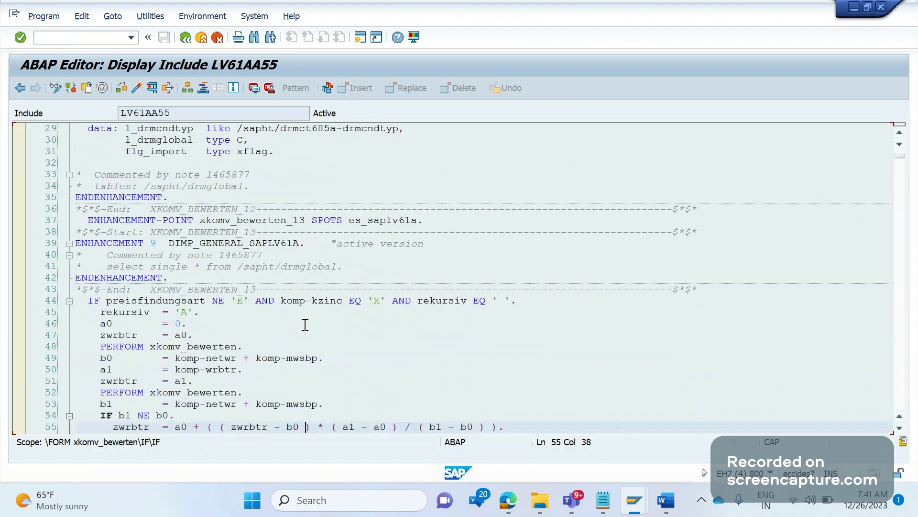
key(Down)
key(Down)
key(Down)
key(Down)
key(Down)
key(Down)
key(Down)
key(Down)
key(Down)
key(Down)
key(Down)
key(Down)
key(Down)
key(Down)
key(Down)
key(Down)
key(Down)
key(Down)
key(Down)
key(Down)
key(Down)
key(Down)
key(Down)
key(Down)
key(Down)
key(Down)
key(Down)
key(Down)
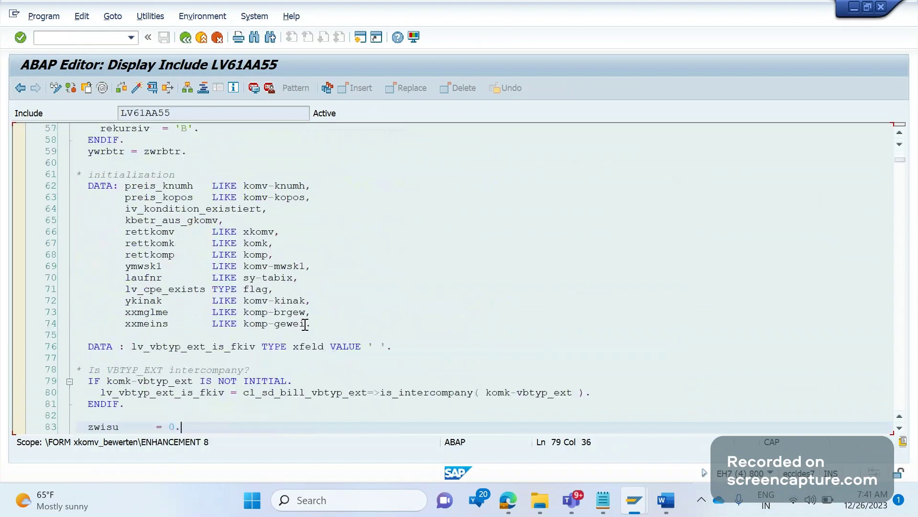
key(Down)
key(Down)
key(Down)
key(Down)
key(Down)
key(Down)
key(Down)
key(Down)
key(Down)
key(Down)
key(Down)
key(Down)
key(Down)
key(Down)
key(Down)
key(Down)
key(Down)
key(Down)
key(Down)
key(Down)
key(Down)
key(Down)
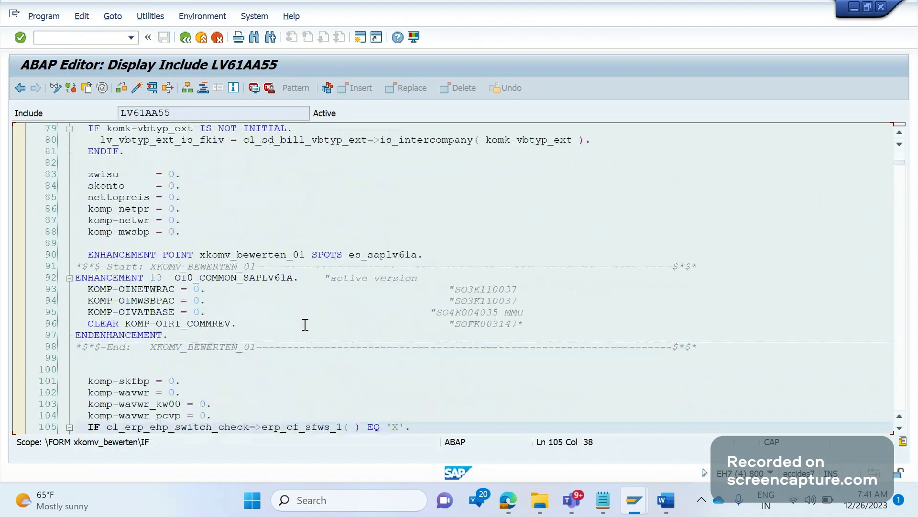
key(Down)
key(Down)
key(Down)
key(Down)
key(Down)
key(Down)
key(Down)
key(Down)
key(Down)
key(Down)
key(Down)
key(Down)
key(Down)
key(Down)
key(Down)
key(Down)
key(Down)
key(Down)
key(Down)
key(Down)
key(Down)
key(Down)
key(Down)
key(Down)
key(Down)
key(Down)
key(Down)
key(Down)
key(Down)
key(Down)
key(Down)
key(Down)
key(Down)
key(Down)
key(Down)
key(Down)
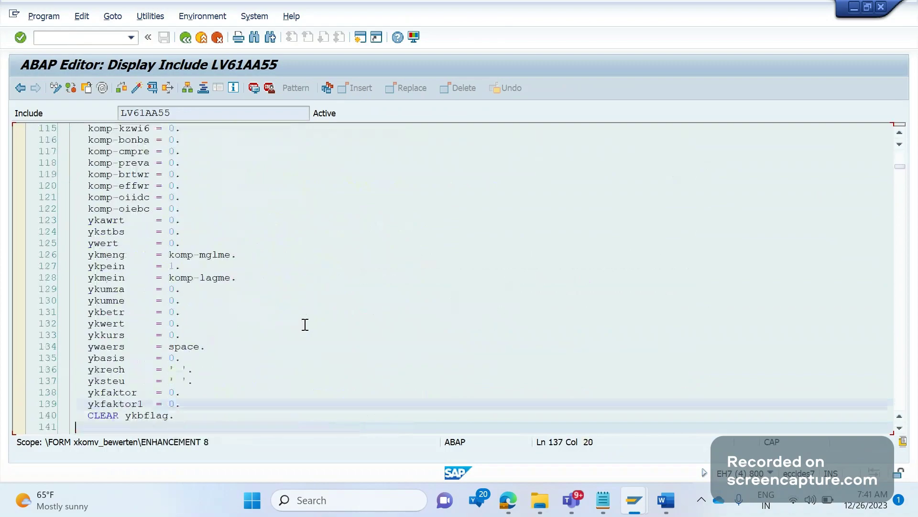
key(Down)
key(Down)
key(Down)
key(Down)
key(Down)
key(Down)
key(Down)
key(Down)
key(Down)
key(Down)
key(Down)
key(Down)
key(Down)
key(Down)
key(Down)
key(Down)
key(Down)
key(Down)
key(Down)
key(Down)
key(Down)
key(Down)
key(Down)
key(Down)
key(Down)
key(Down)
key(Down)
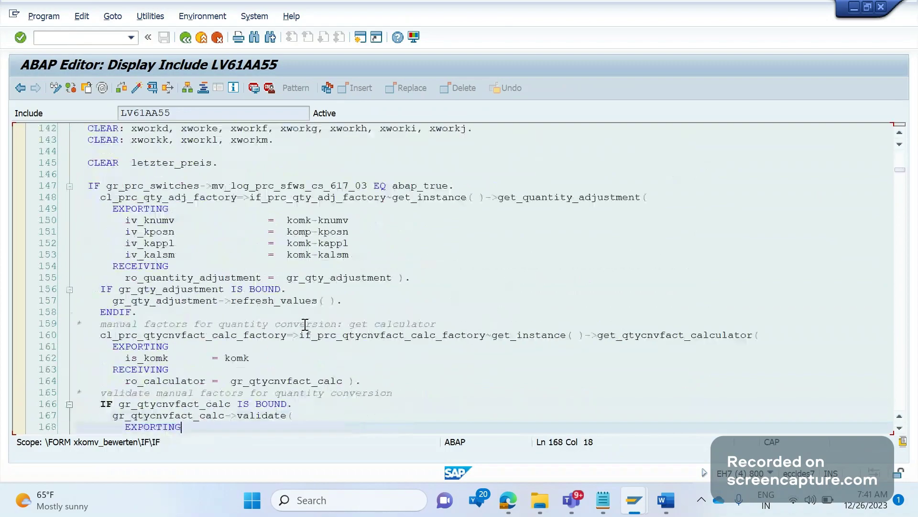
key(Down)
key(Down)
key(Down)
key(Down)
key(Down)
key(Down)
key(Down)
key(Down)
key(Down)
key(Down)
key(Down)
key(Down)
key(Down)
key(Down)
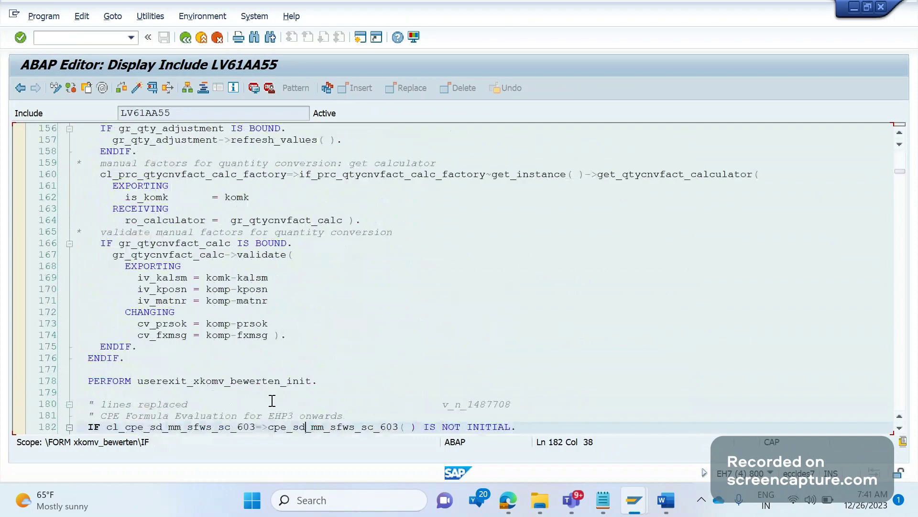
Step: Compare the USEREXIT_XKOMV_BEWERTEN_INIT form in include RV61AFZB with its perform call in include LV61AA55
mouse_move(628, 506)
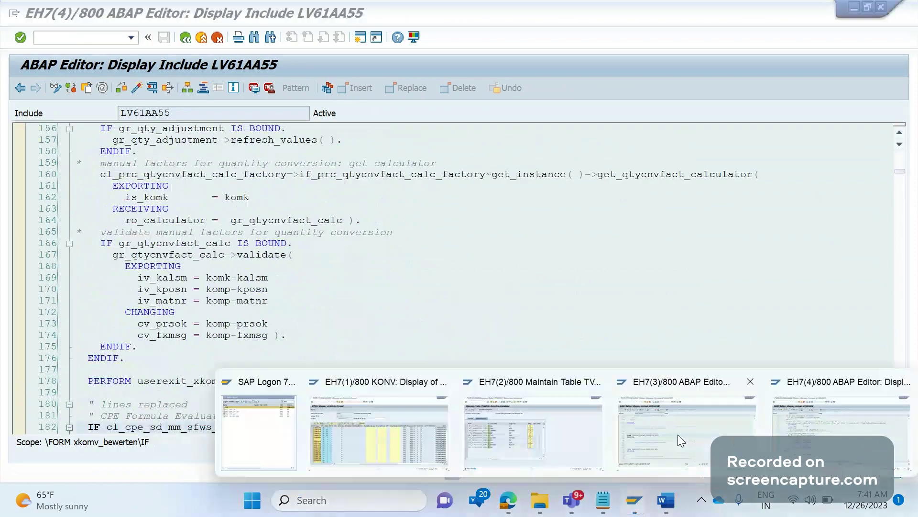
click(678, 435)
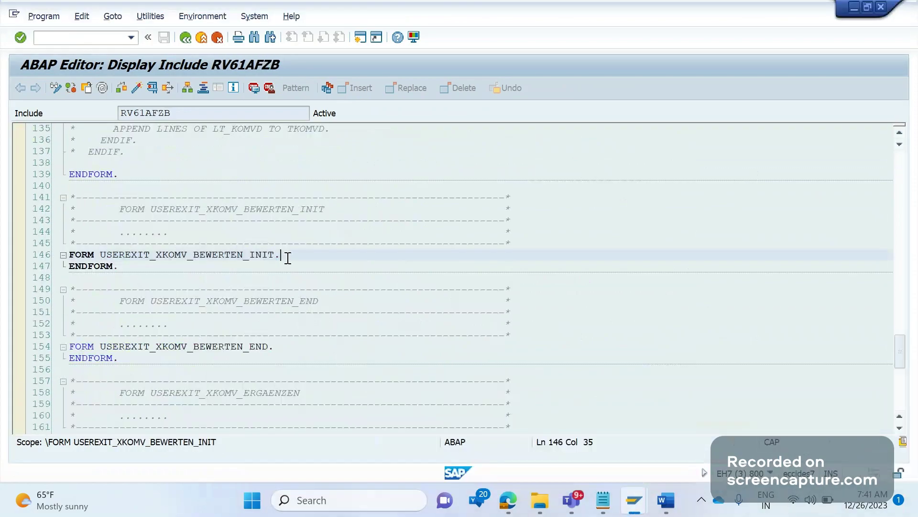
drag(288, 255, 151, 248)
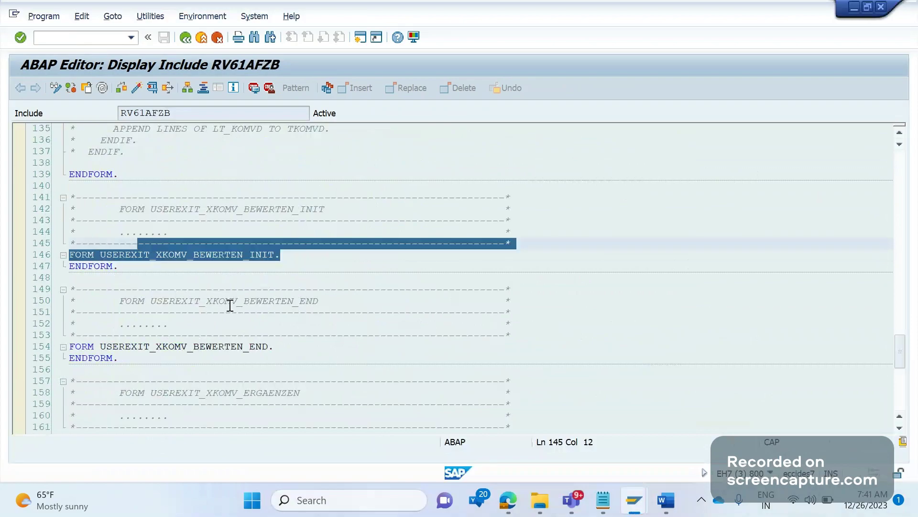
key(alt+Tab)
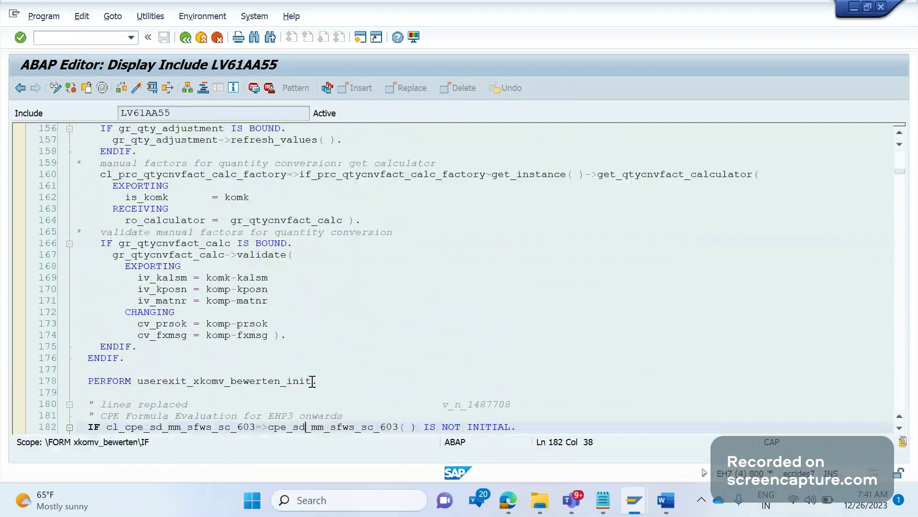
drag(312, 381, 164, 382)
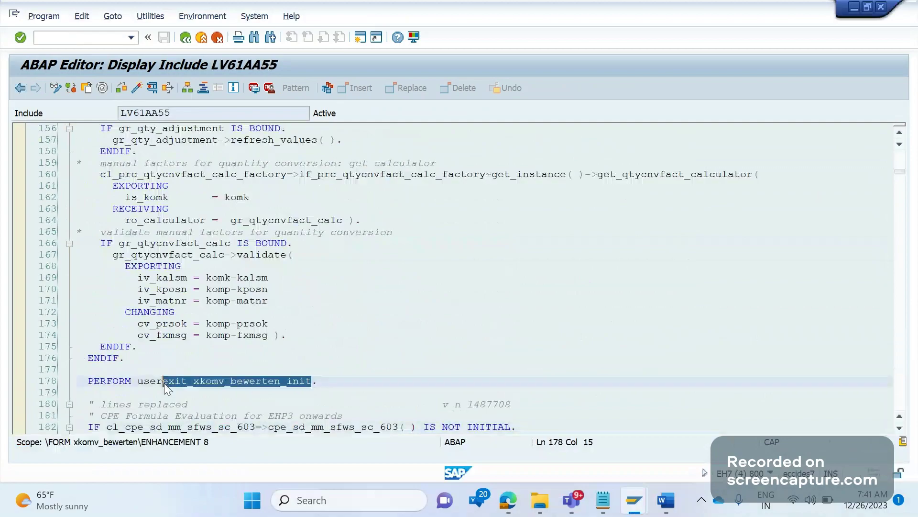
click(165, 403)
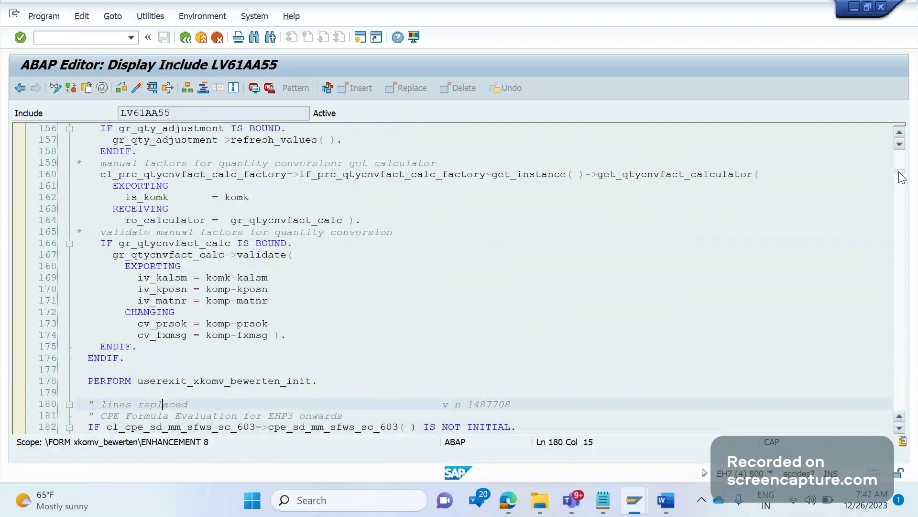
Step: Go from the xkomv_bewerten form header in LV61AA55 to its ENDFORM and highlight the PERFORM userexit_xkomv_bewerten_end call
click(899, 134)
scroll(901, 138, up, 12)
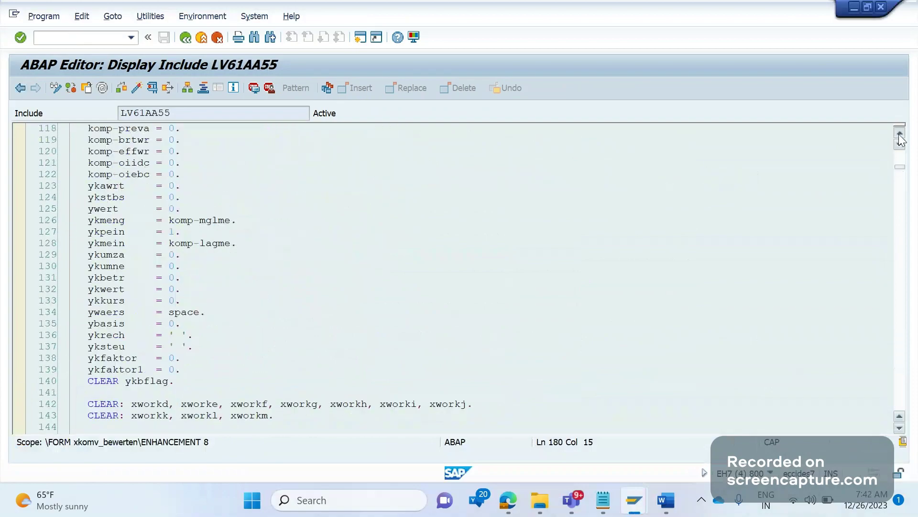
scroll(901, 139, up, 16)
scroll(901, 139, up, 17)
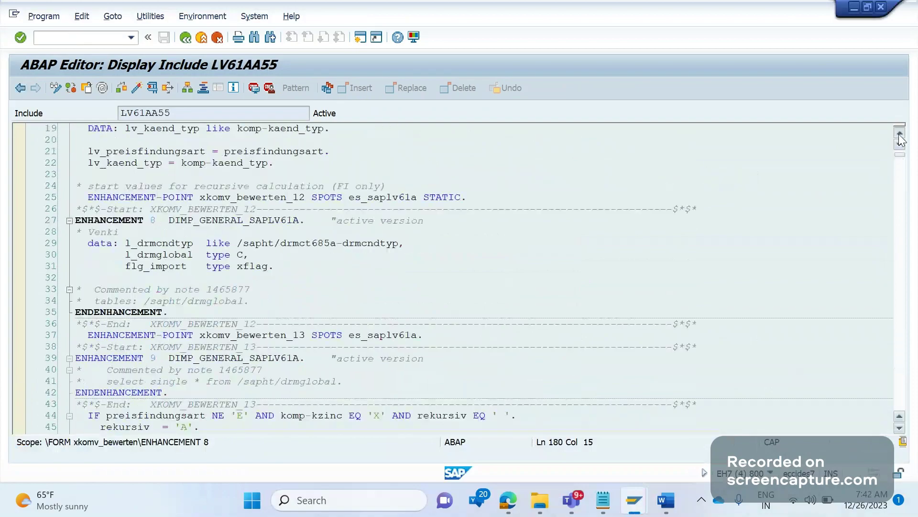
scroll(901, 139, up, 6)
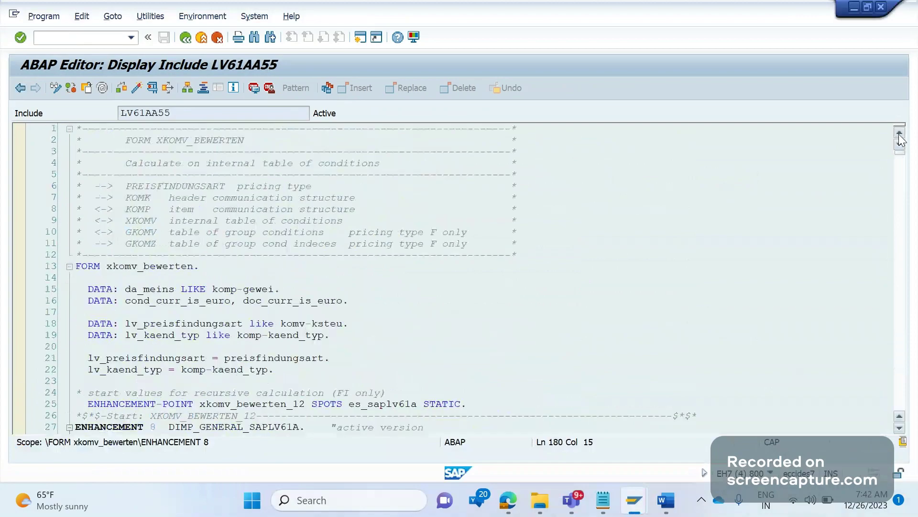
double_click(89, 267)
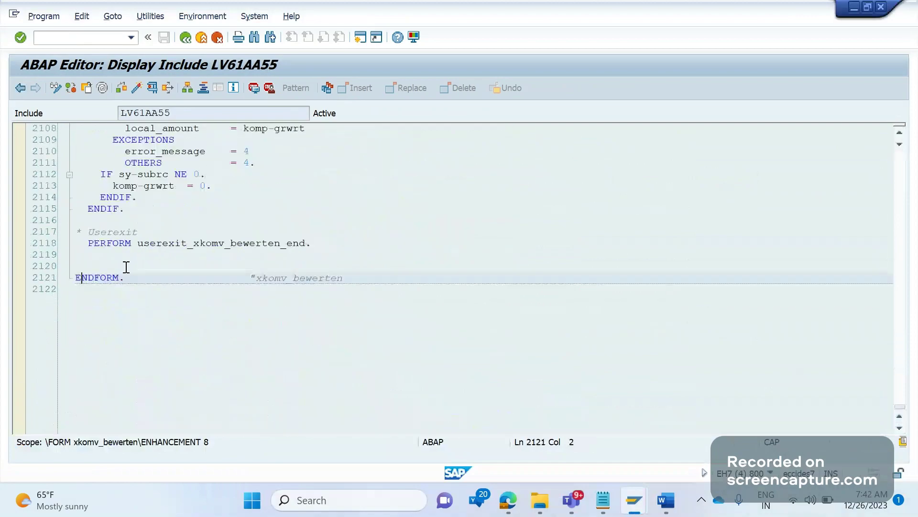
click(312, 247)
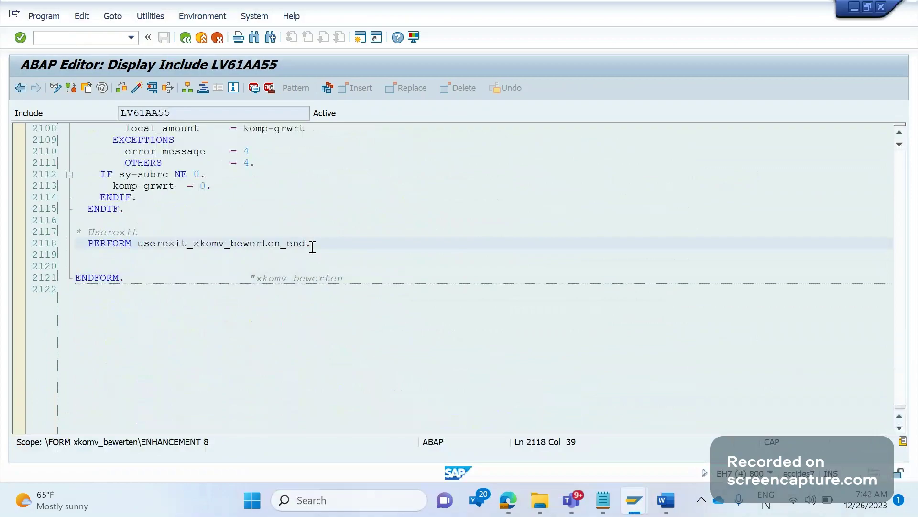
drag(312, 247, 87, 247)
Step: Locate the matching USEREXIT_XKOMV_BEWERTEN_END form in include RV61AFZB and compare it with the call in LV61AA55
key(alt+Tab)
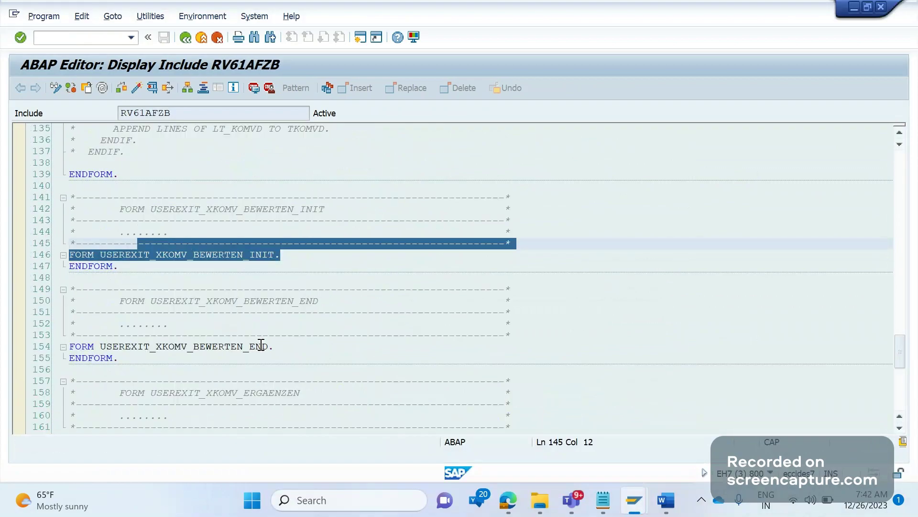
drag(273, 346, 101, 340)
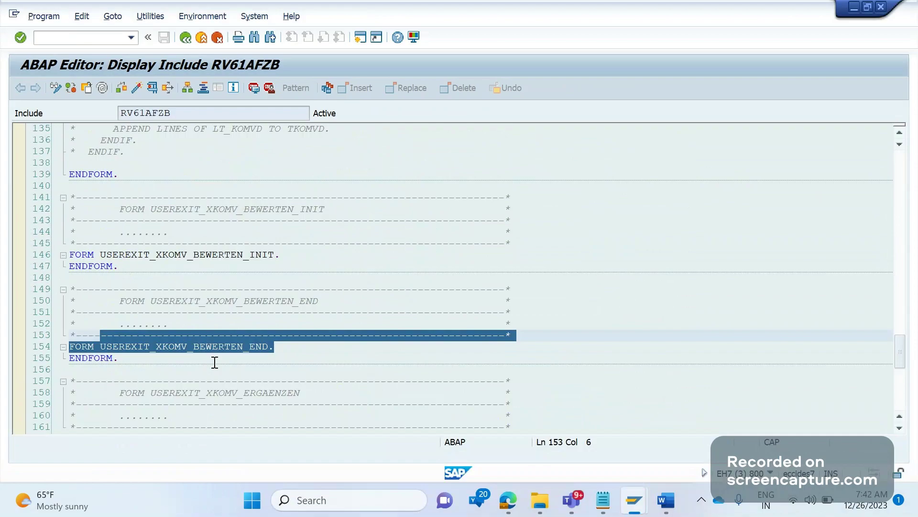
key(alt+Tab)
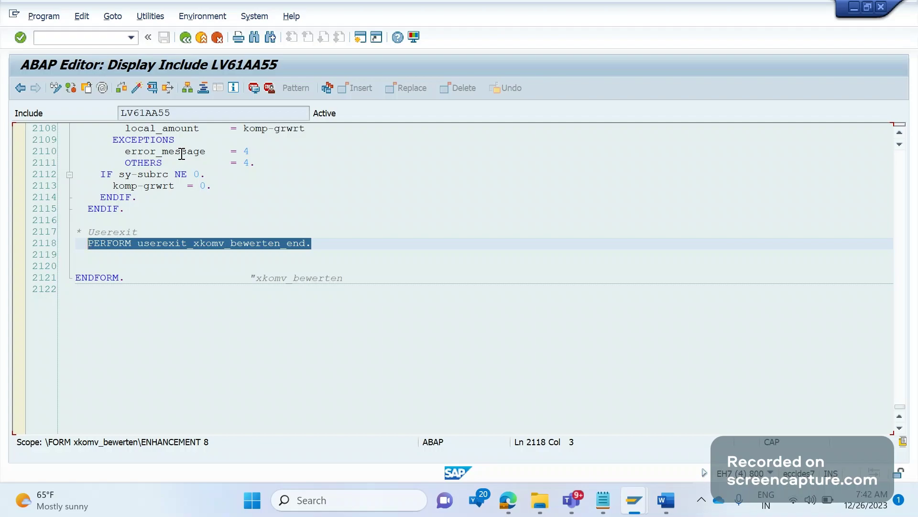
key(alt+Tab)
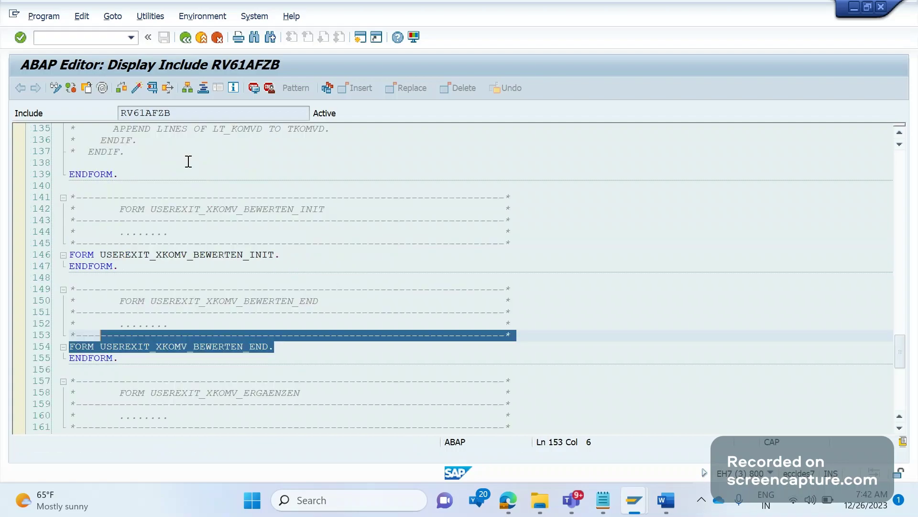
Step: Switch to the Word document and add the line "Function module: Pricing" below the RV61AFZB user exit note
key(alt+Tab)
key(alt+Tab)
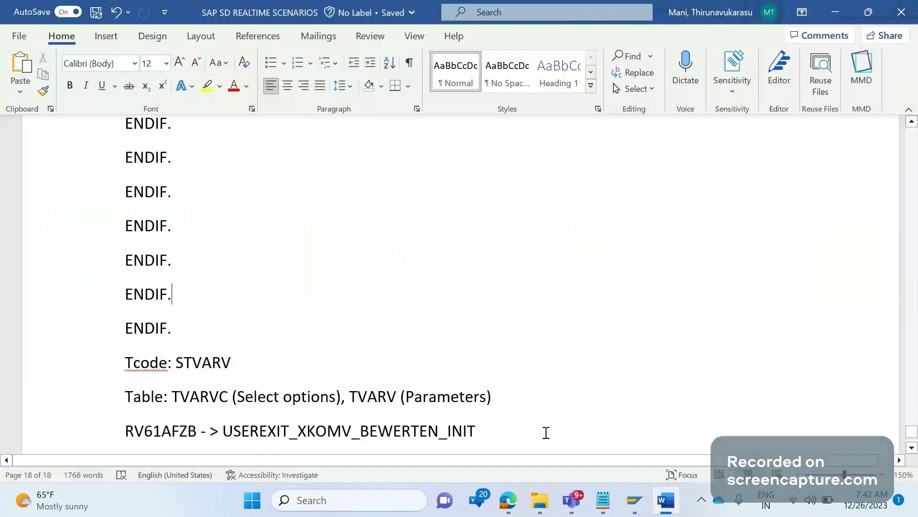
click(546, 432)
key(Return)
text(F)
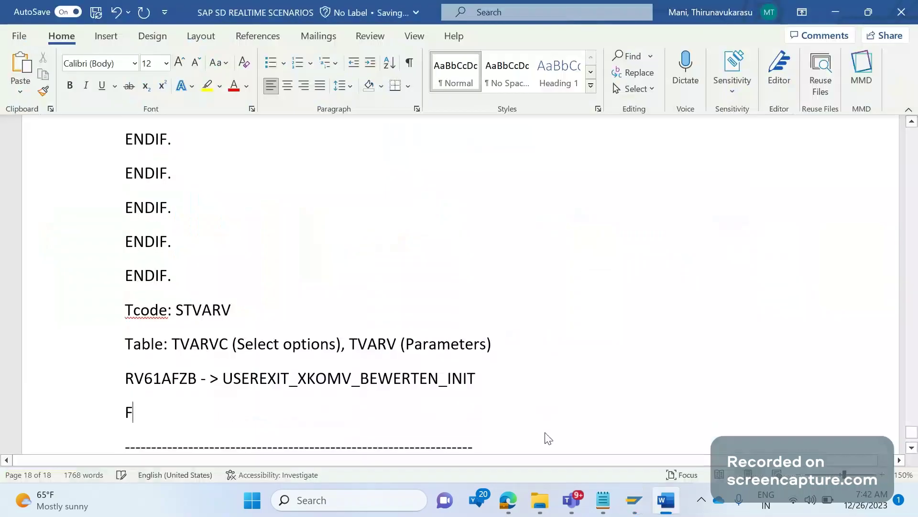
text(unction)
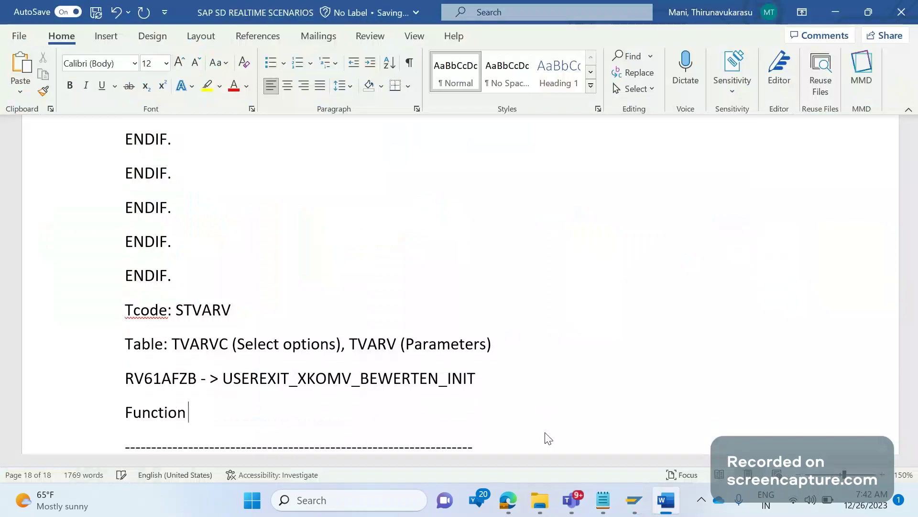
text( module: Pricig)
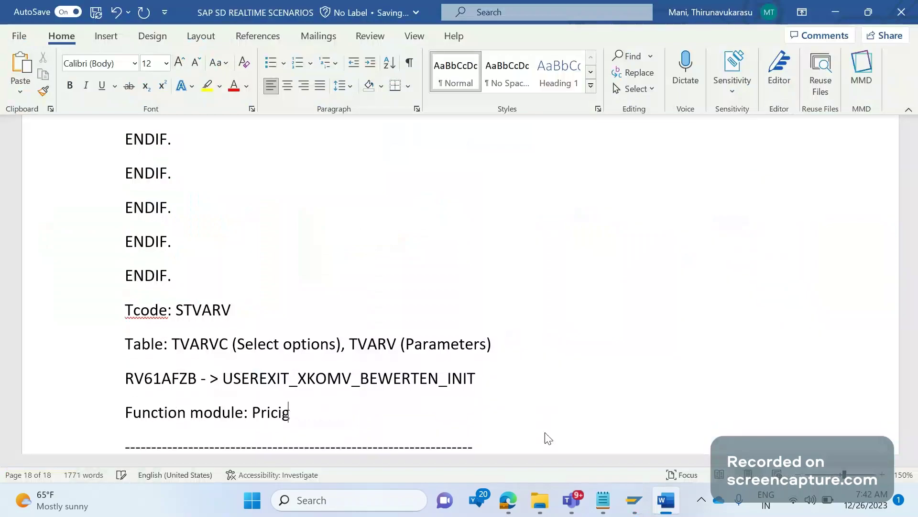
key(BackSpace)
text(ng)
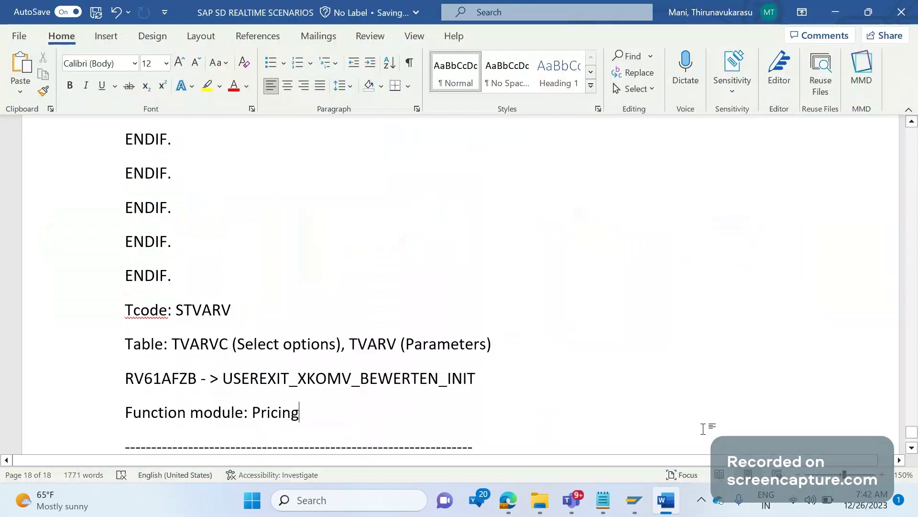
Step: Review the Requirement 13 notes from the user exit line back up through the solution code to the requirement text and data declarations
drag(479, 375, 209, 391)
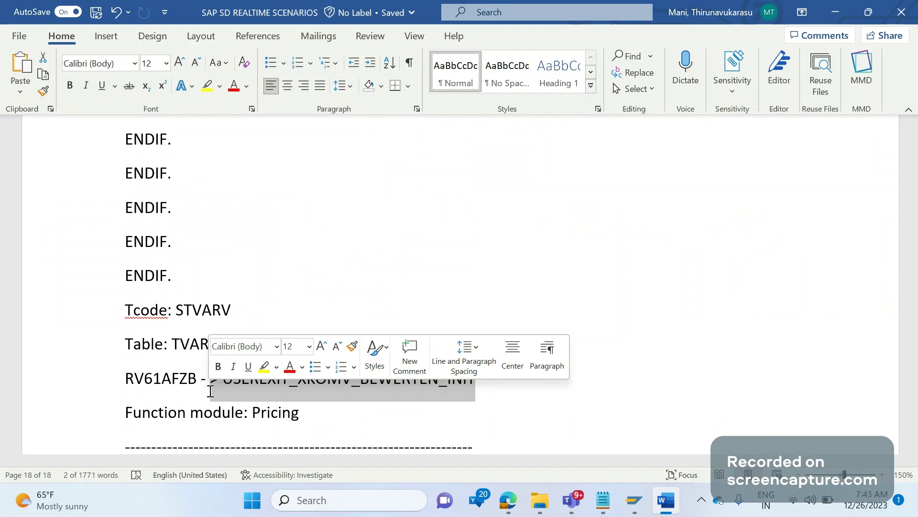
click(258, 281)
key(Up)
key(Up)
key(Up)
key(Up)
key(Up)
key(Up)
key(Up)
key(Up)
key(Up)
key(Up)
key(Up)
key(Up)
key(Up)
key(Up)
key(Up)
key(Up)
key(Up)
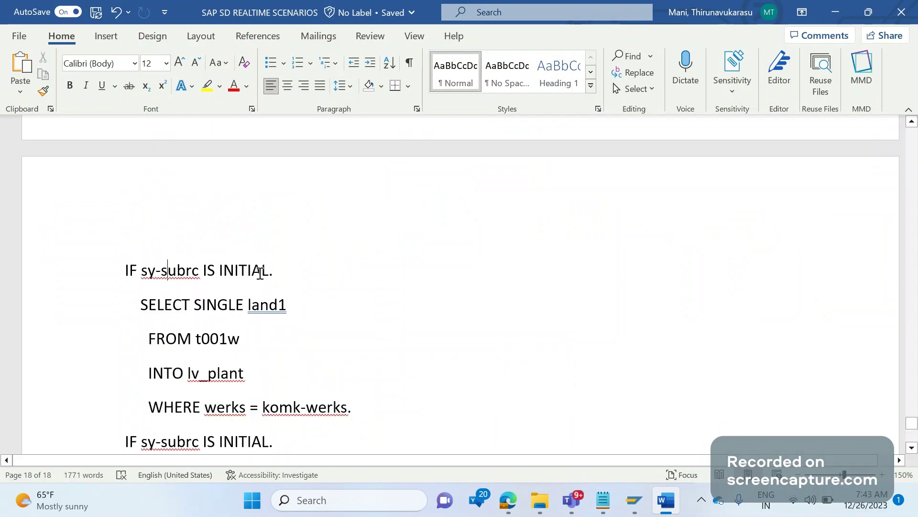
key(Up)
key(Up)
key(Up)
key(Up)
key(Up)
key(Up)
key(Up)
key(Up)
key(Up)
key(Up)
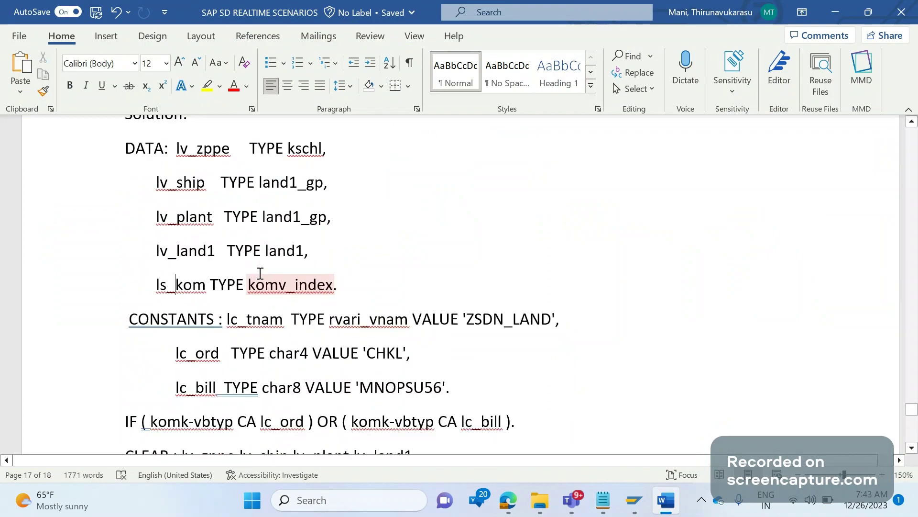
key(Up)
key(Up)
key(Up)
key(Up)
key(Up)
key(Up)
key(Up)
scroll(260, 273, down, 1)
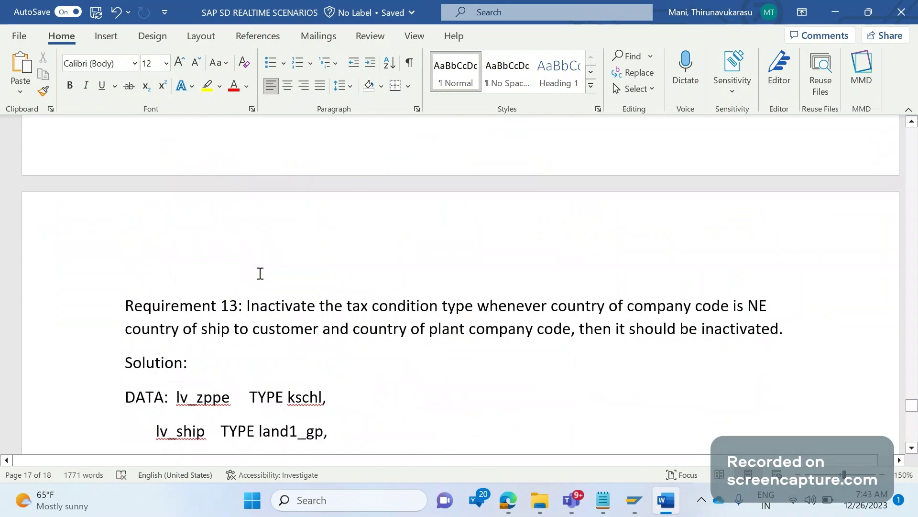
scroll(260, 274, down, 2)
scroll(260, 274, down, 1)
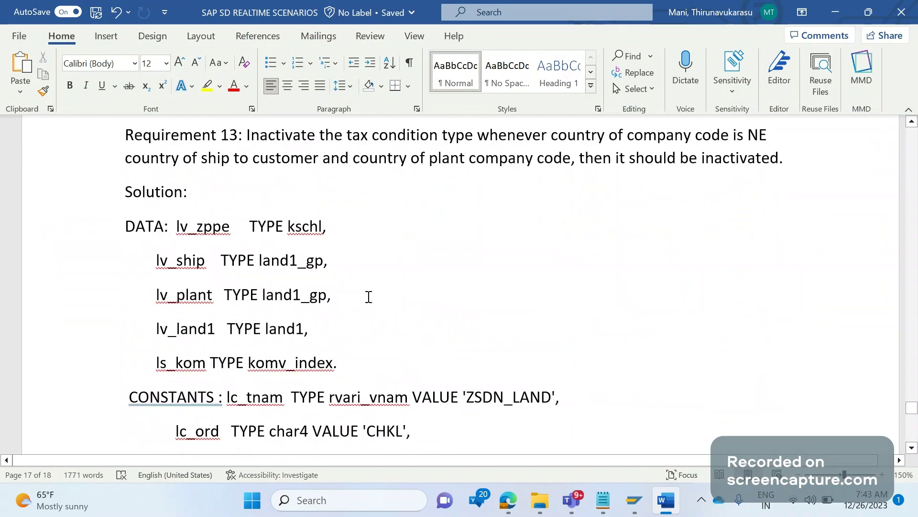
mouse_move(515, 514)
click(460, 444)
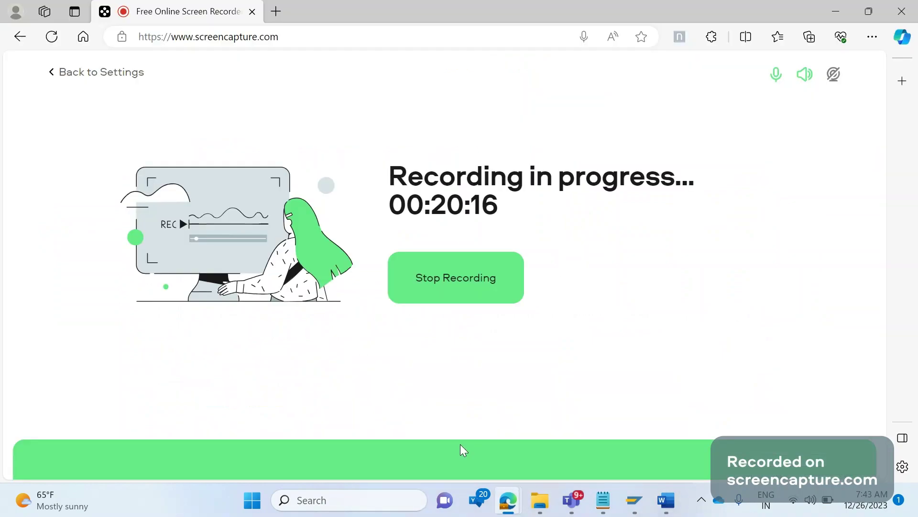